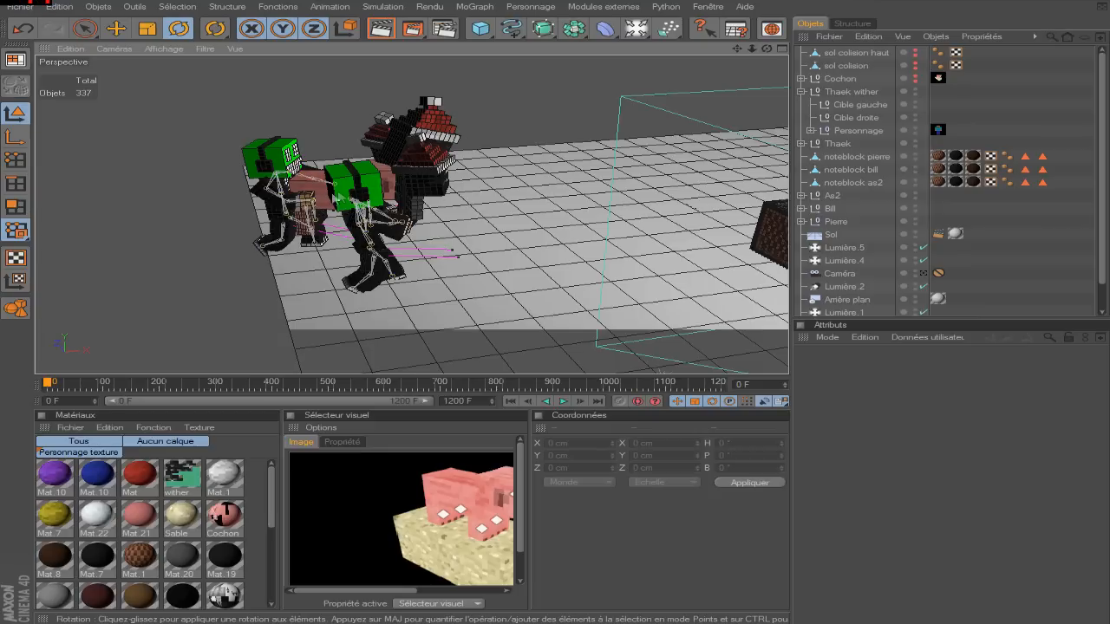
# - View the whole stage with its characters and note blocks, and switch the viewport to the scene camera Caméra
pyautogui.scroll(-4, 606, 130)
pyautogui.moveTo(739, 50); pyautogui.dragTo(574, 51)
pyautogui.scroll(1, 665, 163)
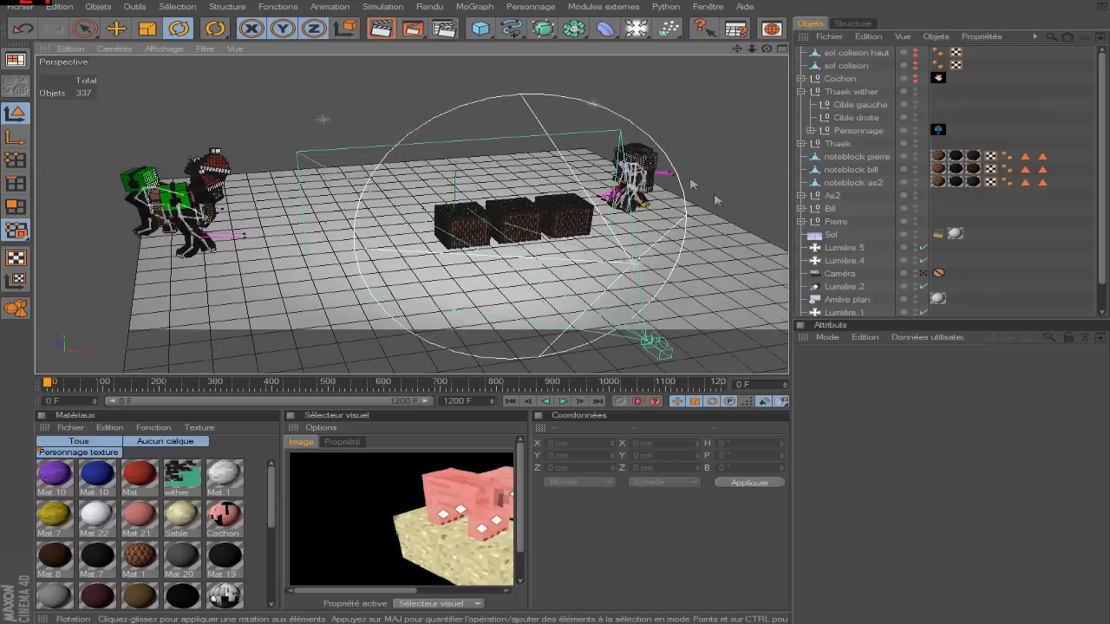
pyautogui.click(924, 274)
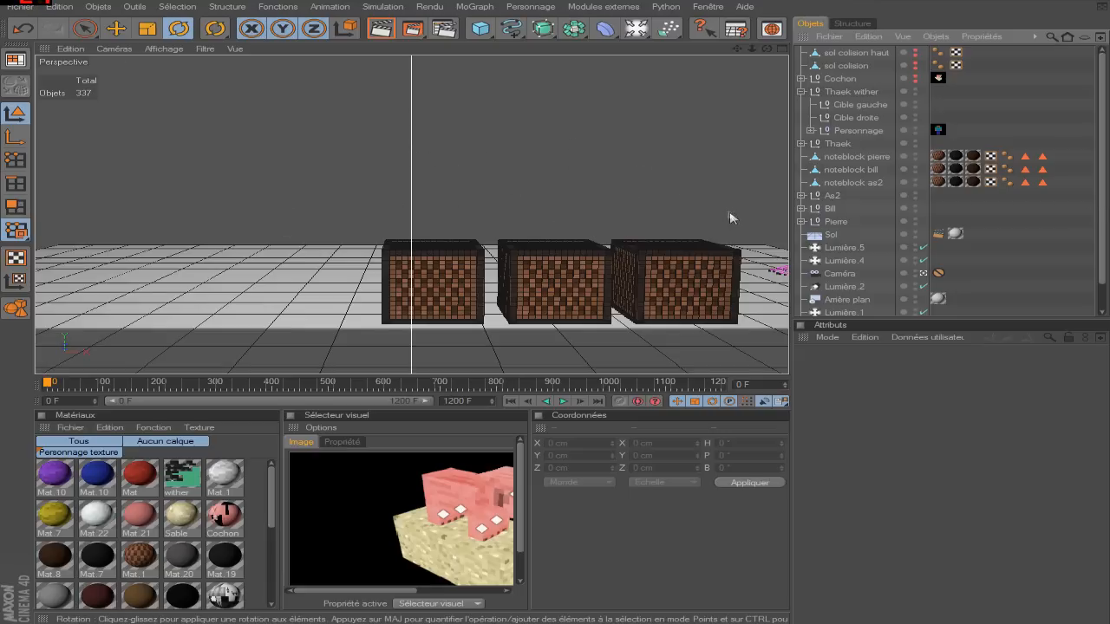
# - Look through the scene's object list and scrub the animation from the start to frame 80
pyautogui.scroll(-1, 832, 216)
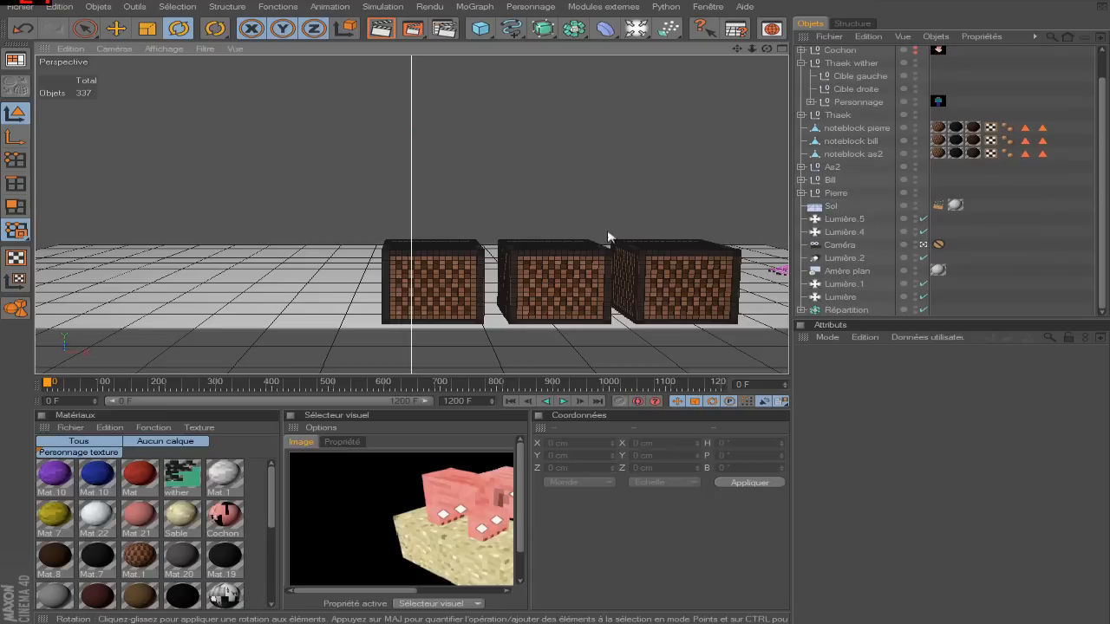
pyautogui.scroll(1, 845, 204)
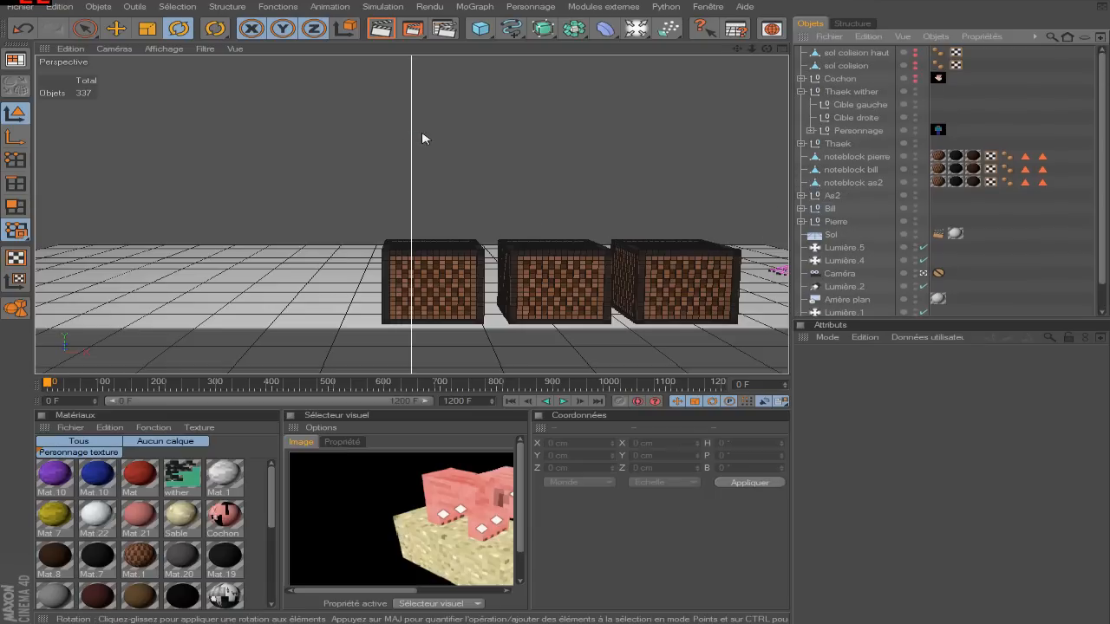
pyautogui.scroll(-1, 846, 269)
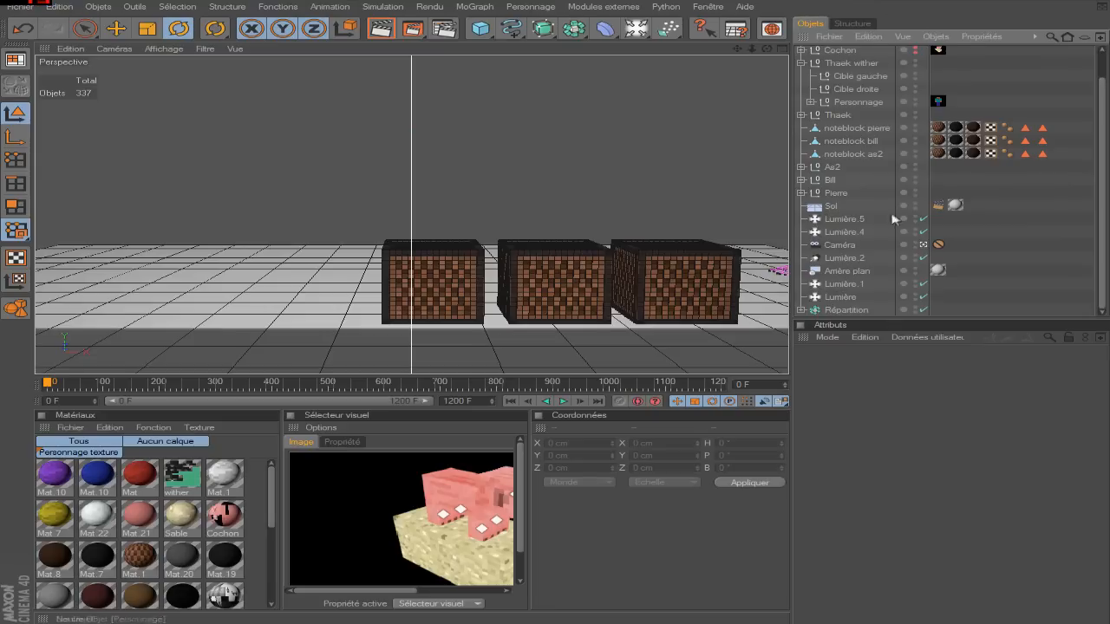
pyautogui.scroll(1, 893, 219)
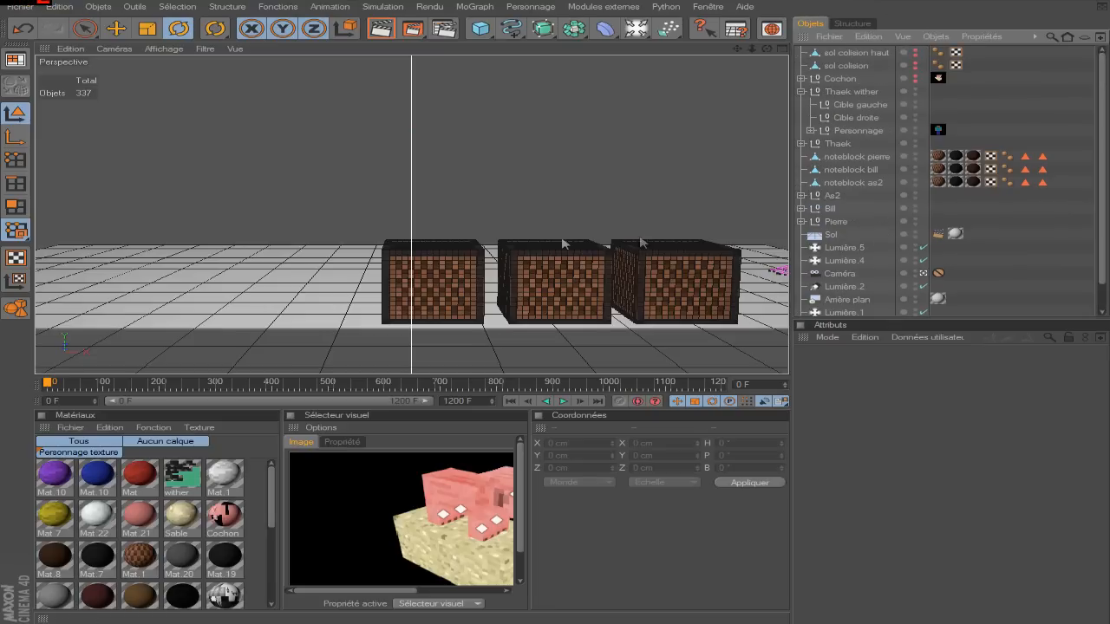
pyautogui.moveTo(49, 388); pyautogui.dragTo(93, 385)
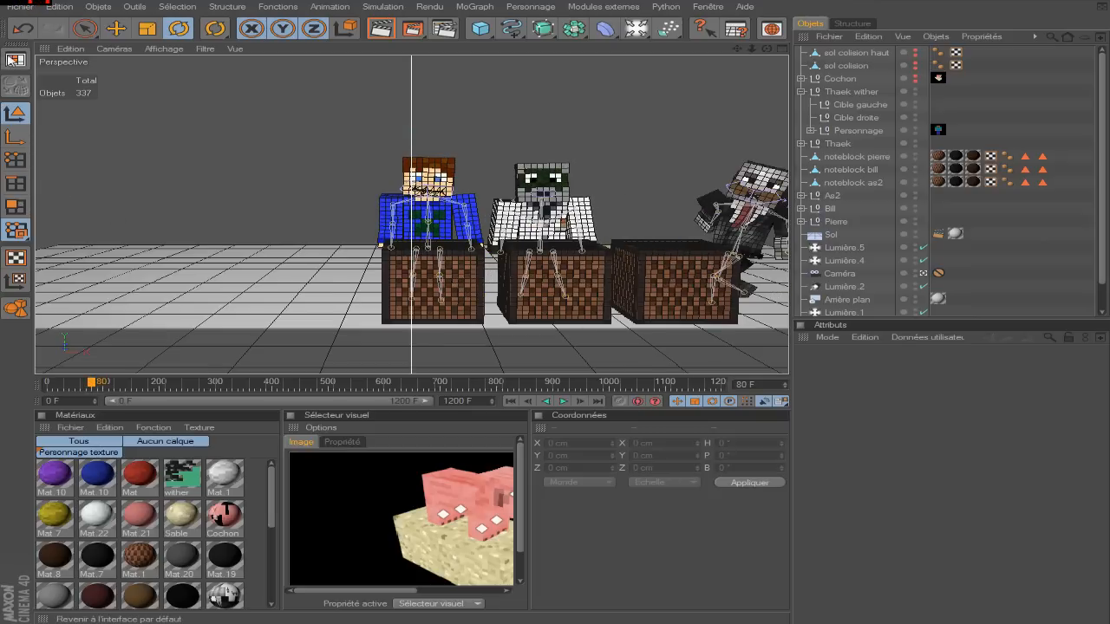
# - Switch to the animation layout and expand the noel.wav waveform under Source de mouvement Mobile to examine it against the keyframes
pyautogui.click(15, 61)
pyautogui.click(76, 76)
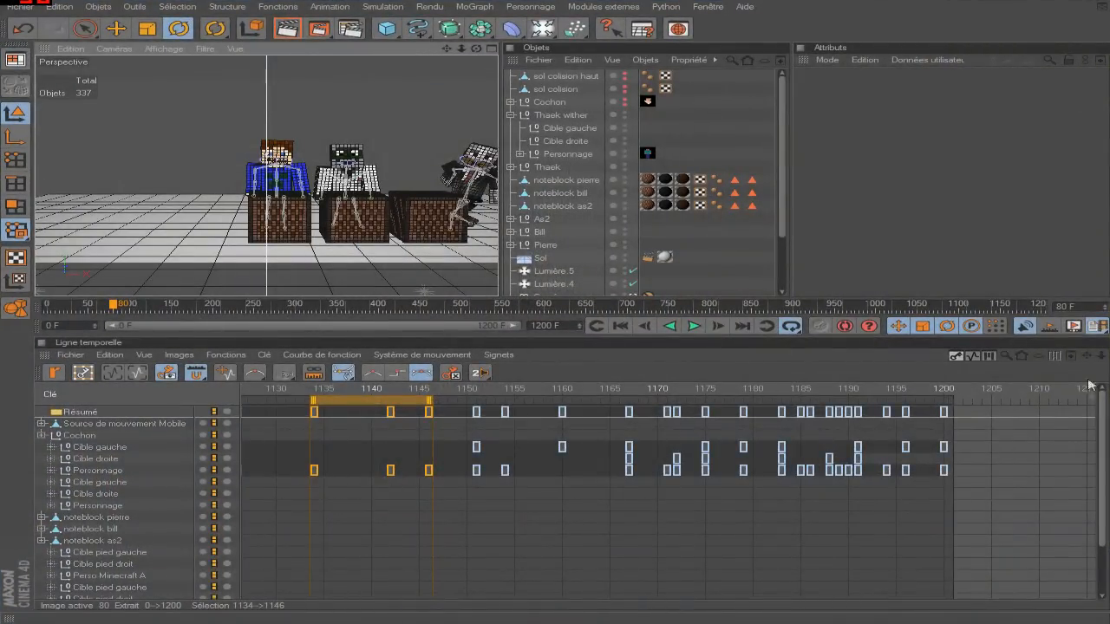
pyautogui.moveTo(1086, 355); pyautogui.dragTo(4, 414)
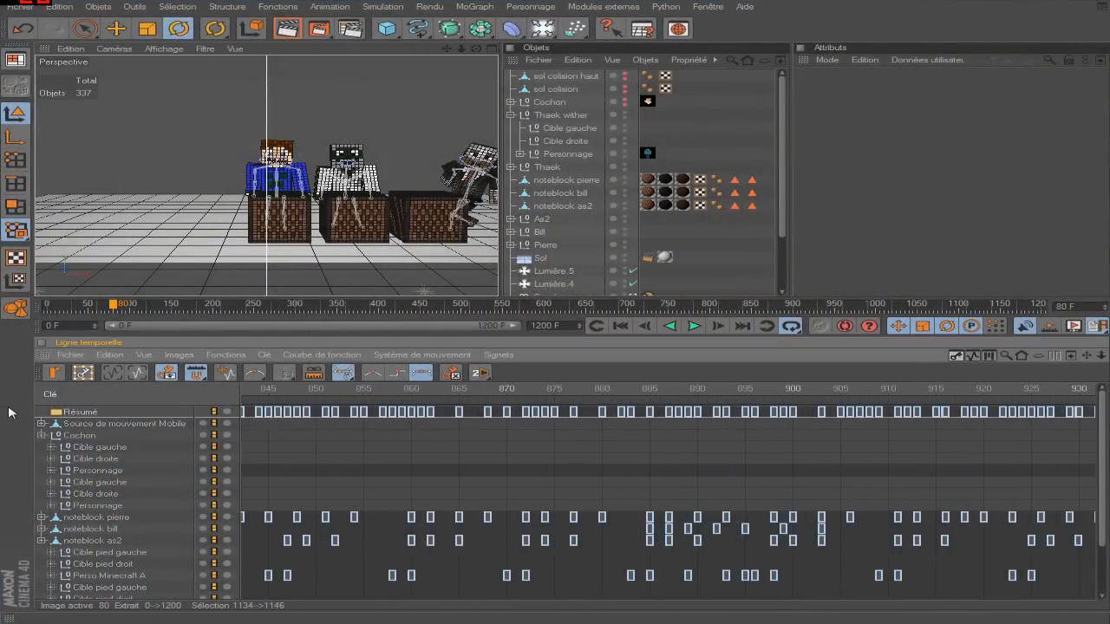
pyautogui.click(40, 424)
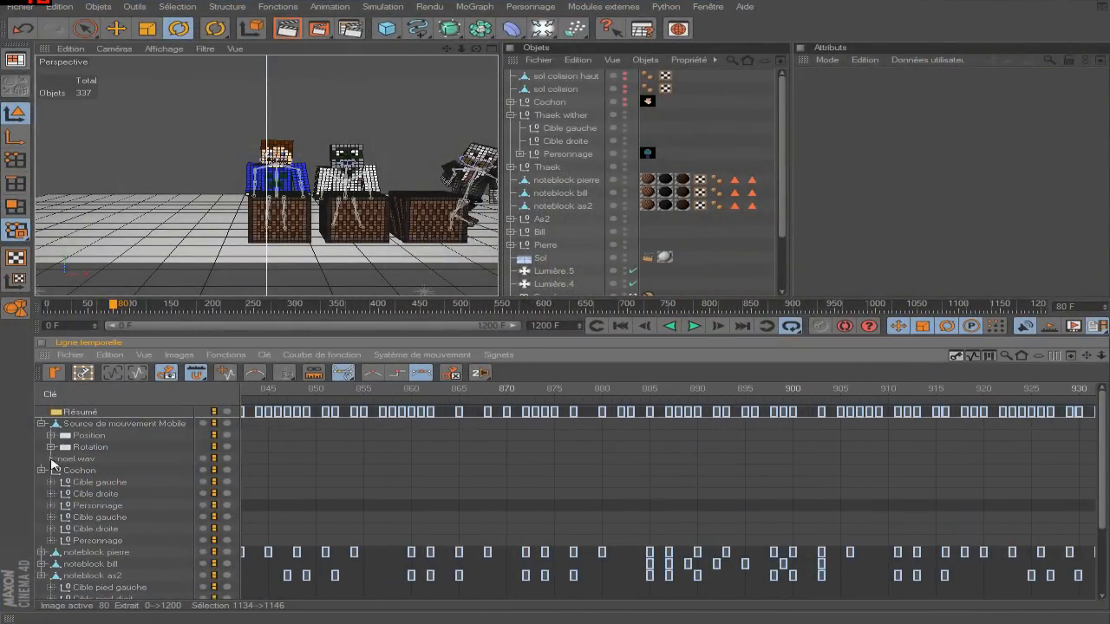
pyautogui.click(51, 459)
pyautogui.moveTo(1101, 355); pyautogui.dragTo(1007, 355)
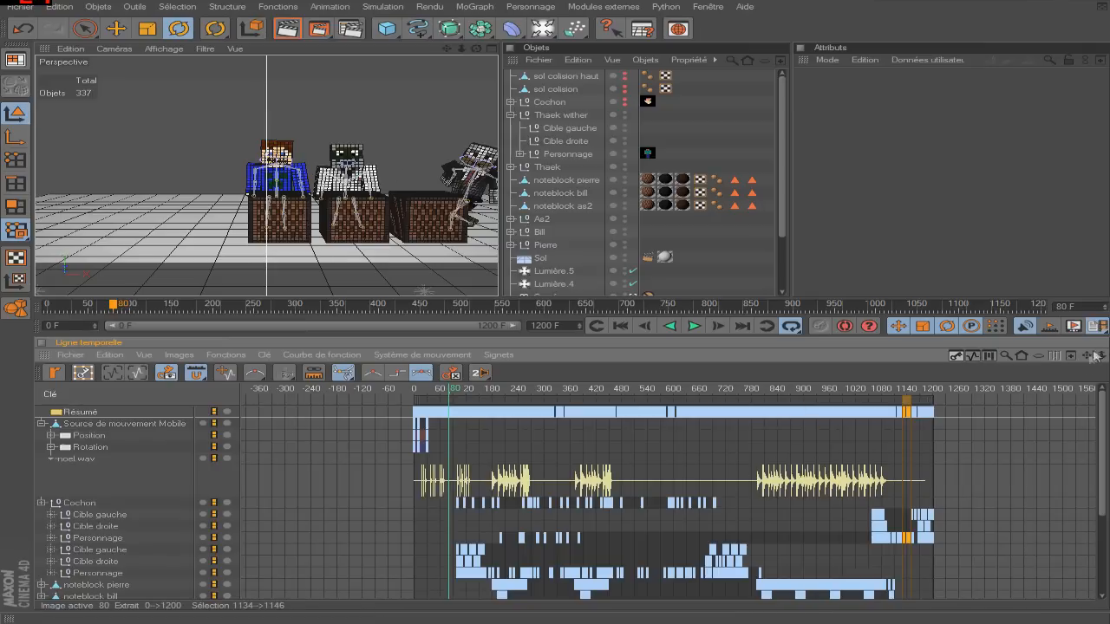
pyautogui.moveTo(1086, 357); pyautogui.dragTo(1109, 356)
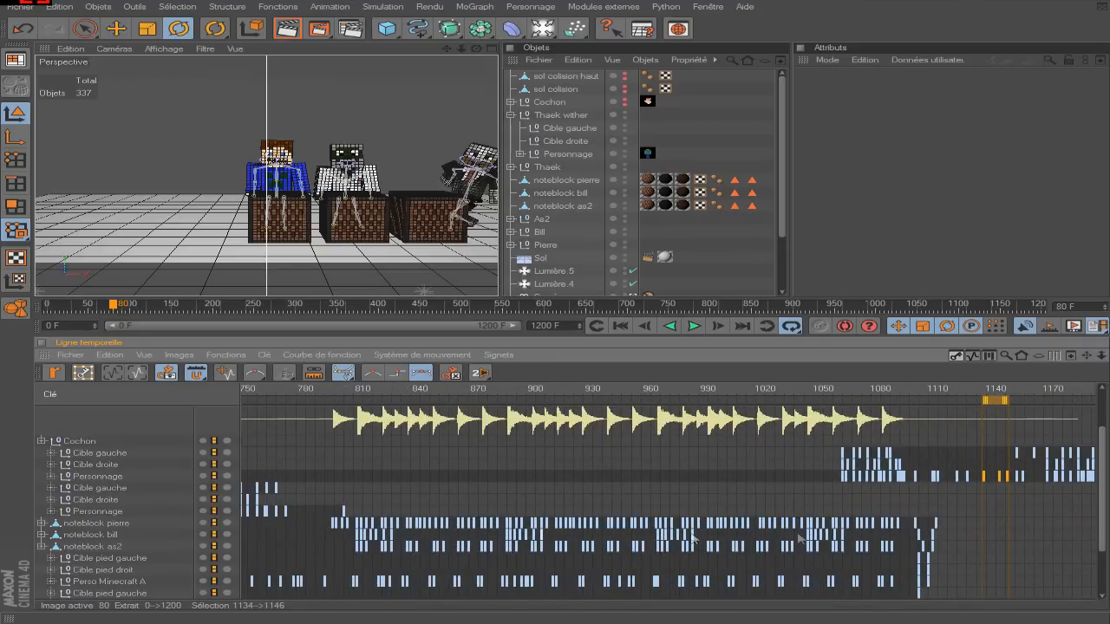
# - Return to the standard layout and scrub the animation to frame 153
pyautogui.click(13, 61)
pyautogui.click(130, 126)
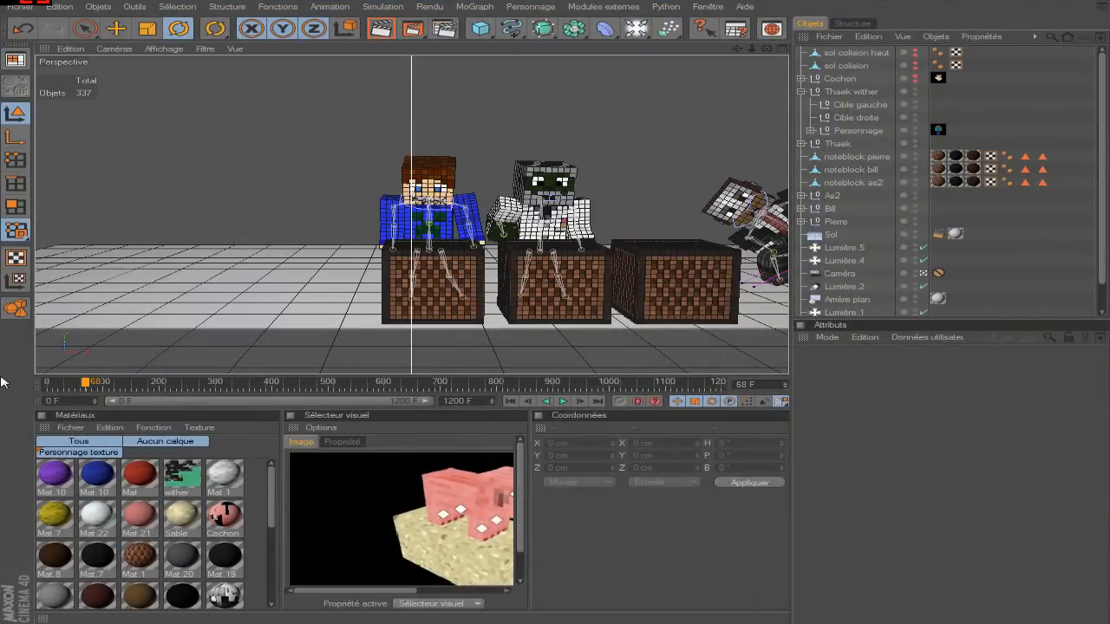
pyautogui.moveTo(84, 384); pyautogui.dragTo(135, 385)
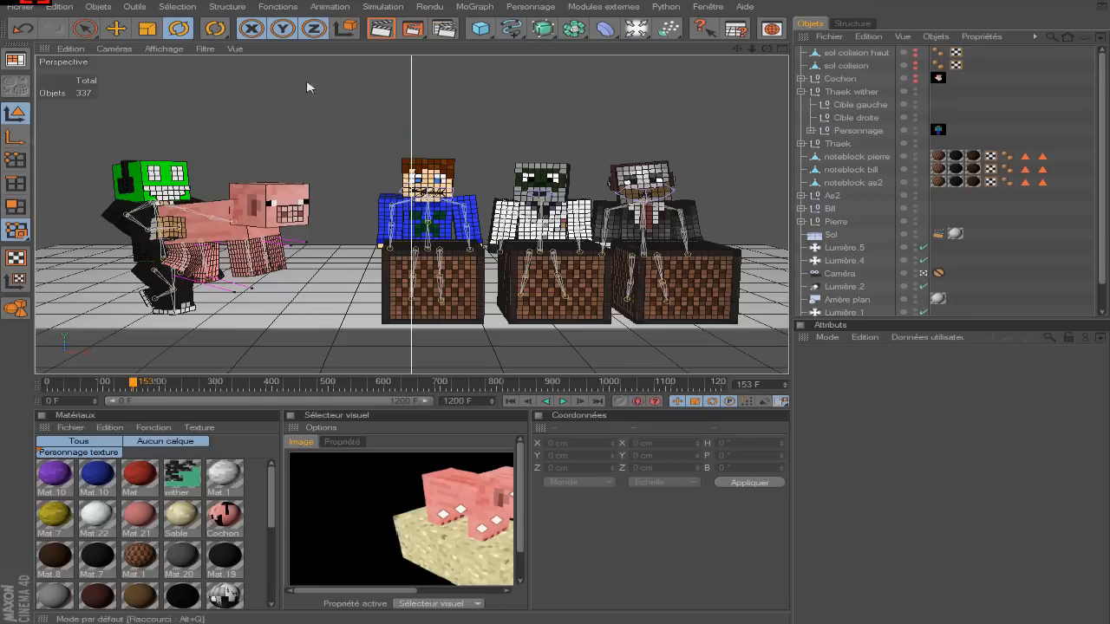
# - Examine the dynamics settings of the CI tag on Articulation.1 in Patte 3 of the Cochon, and collapse the Cochon hierarchy again
pyautogui.click(802, 79)
pyautogui.click(964, 169)
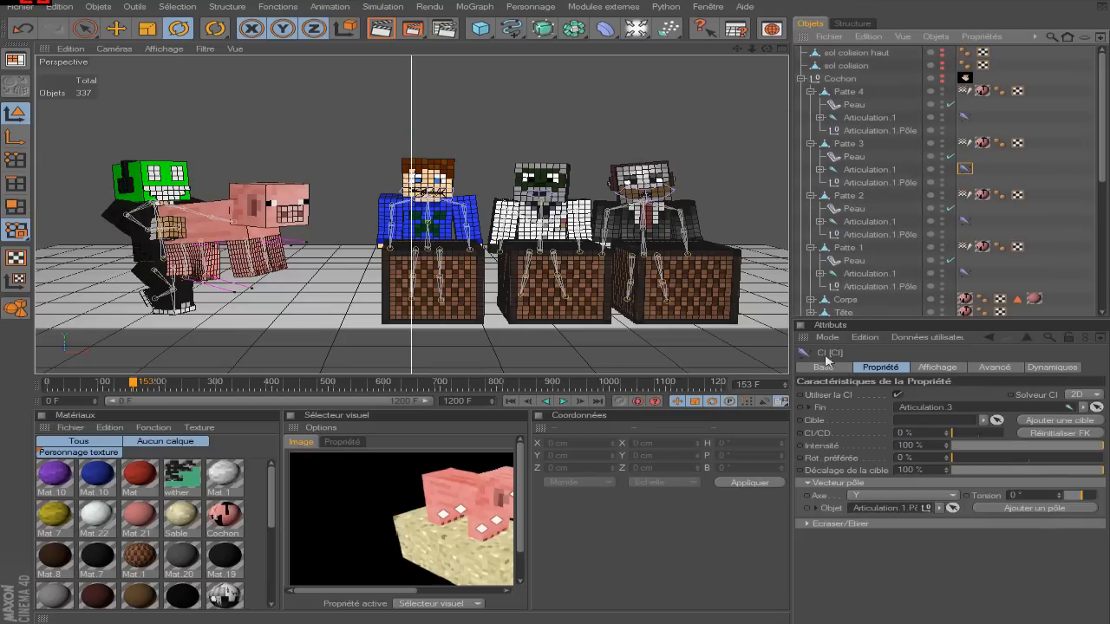
pyautogui.click(1050, 368)
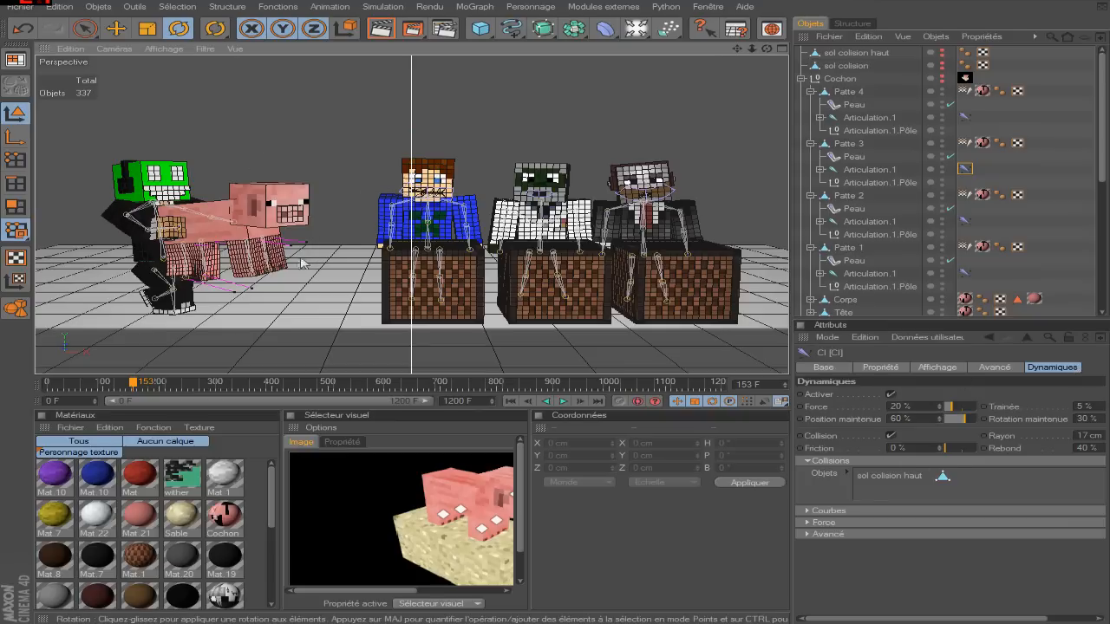
pyautogui.click(801, 78)
pyautogui.click(961, 96)
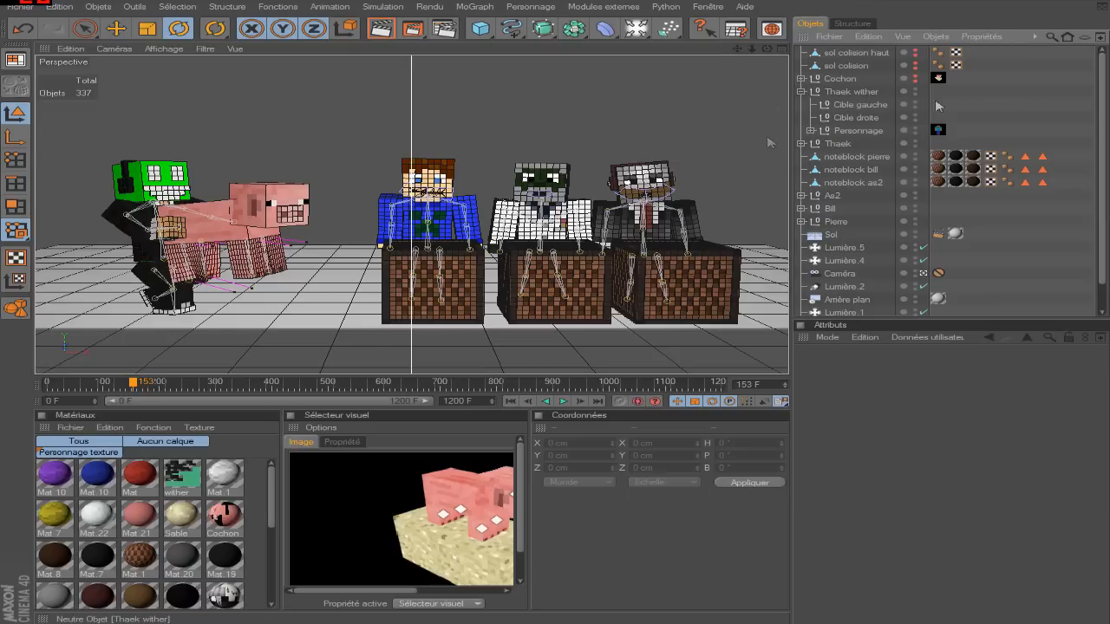
# - Scrub to frame 578 and select the Cochon nested under Articulation.2 of Bras d in the Thaek hierarchy
pyautogui.moveTo(134, 381); pyautogui.dragTo(372, 386)
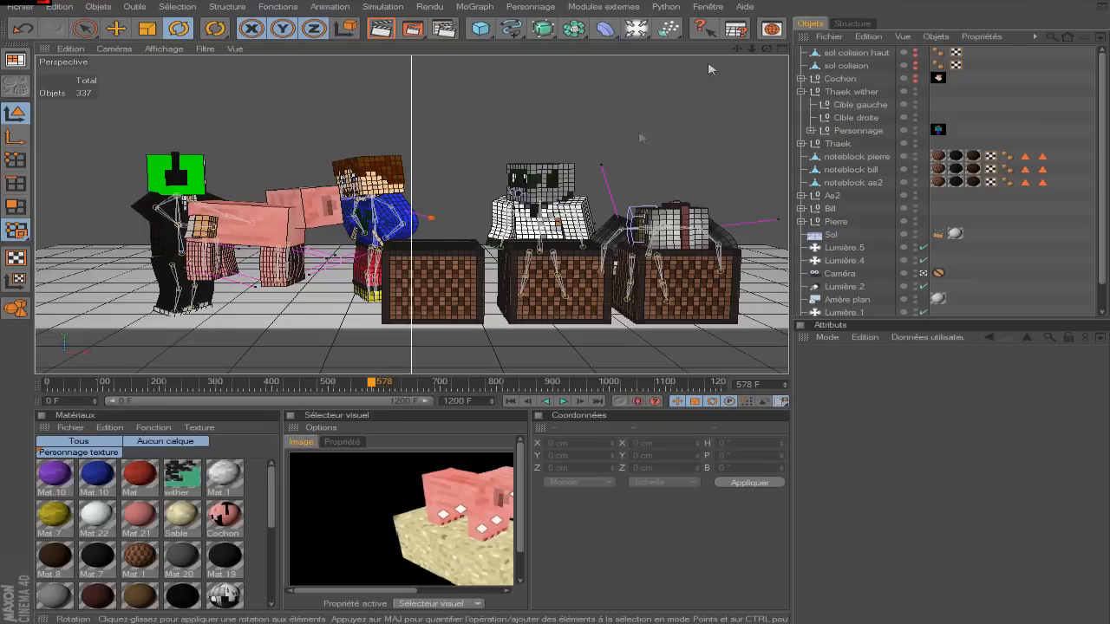
pyautogui.scroll(-2, 923, 137)
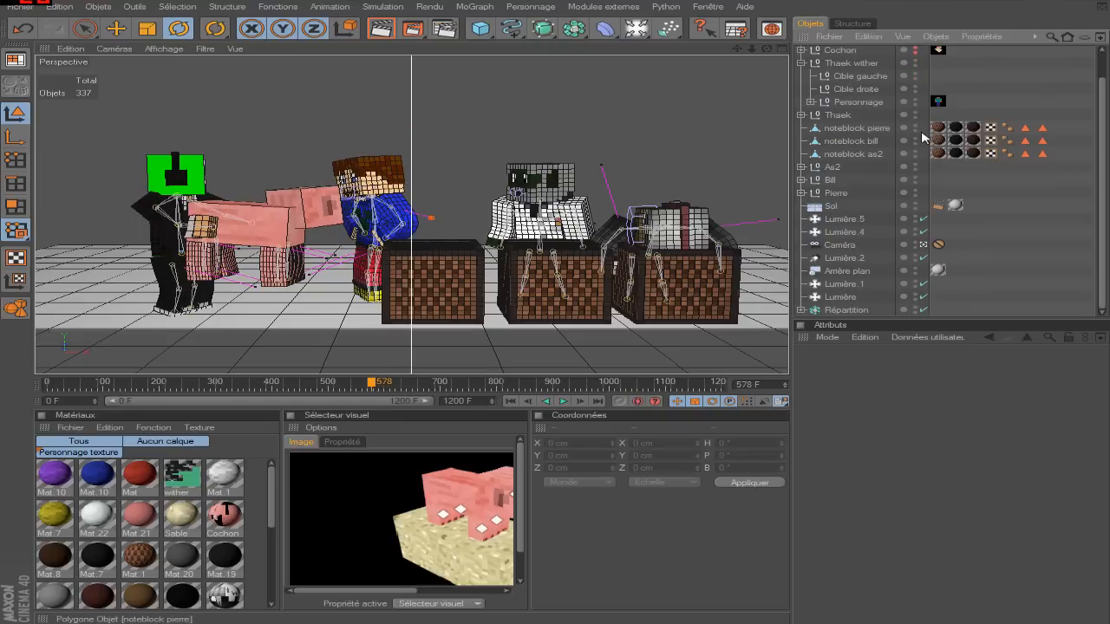
pyautogui.click(802, 115)
pyautogui.scroll(-2, 859, 165)
pyautogui.click(810, 115)
pyautogui.scroll(-6, 948, 236)
pyautogui.scroll(4, 950, 242)
pyautogui.click(936, 209)
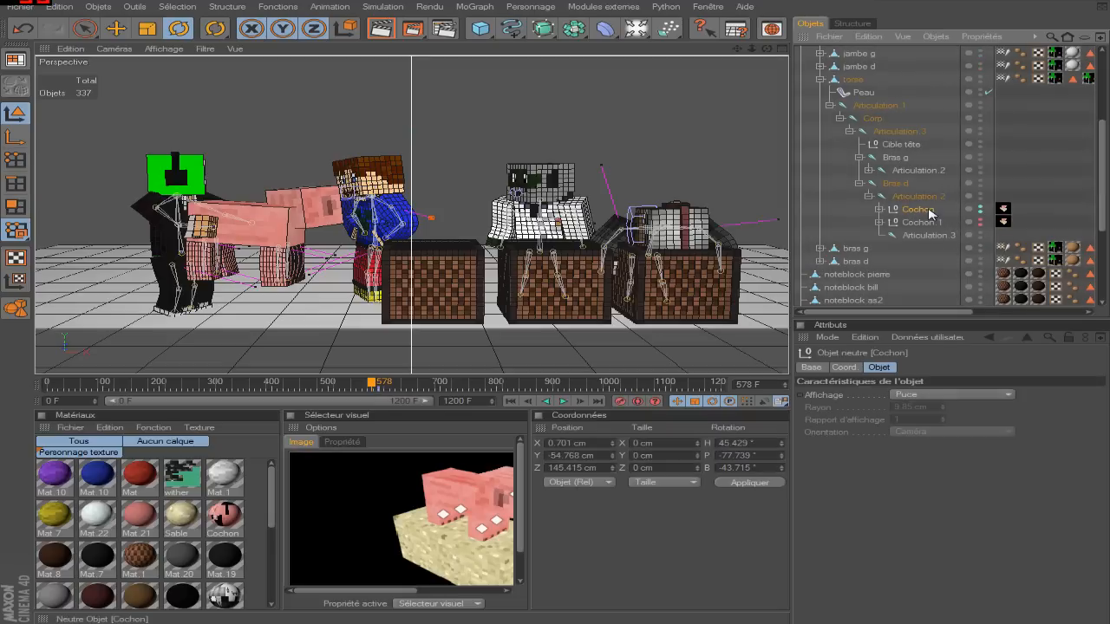
pyautogui.scroll(2, 1043, 175)
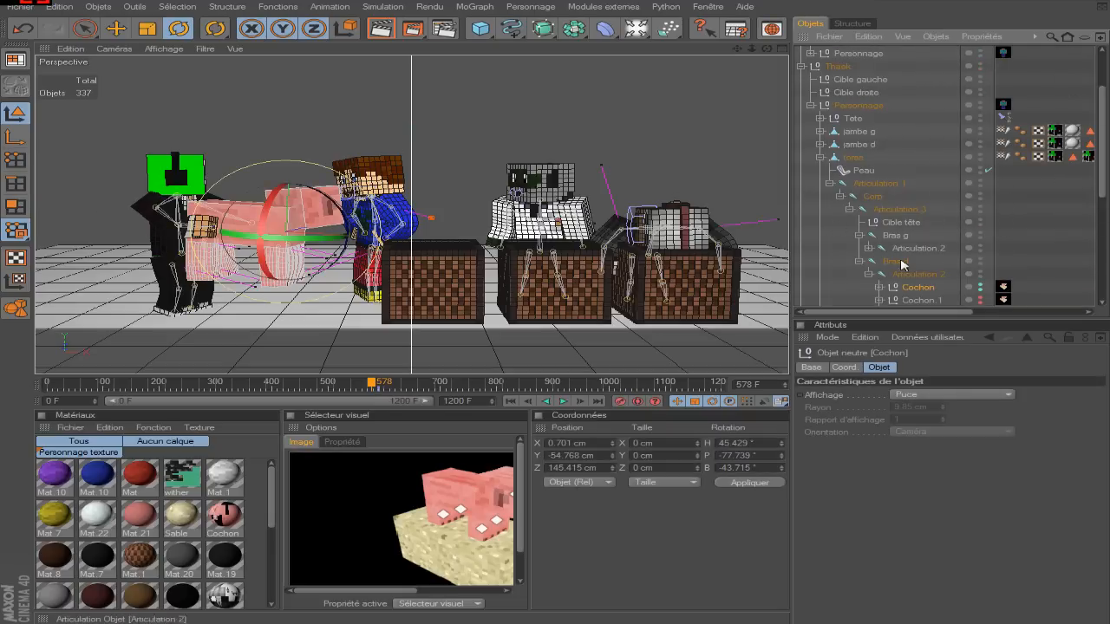
# - Advance frame by frame from frame 578 to 592 to examine how visibility switches between the nested pig and the top-level Cochon
pyautogui.click(596, 402)
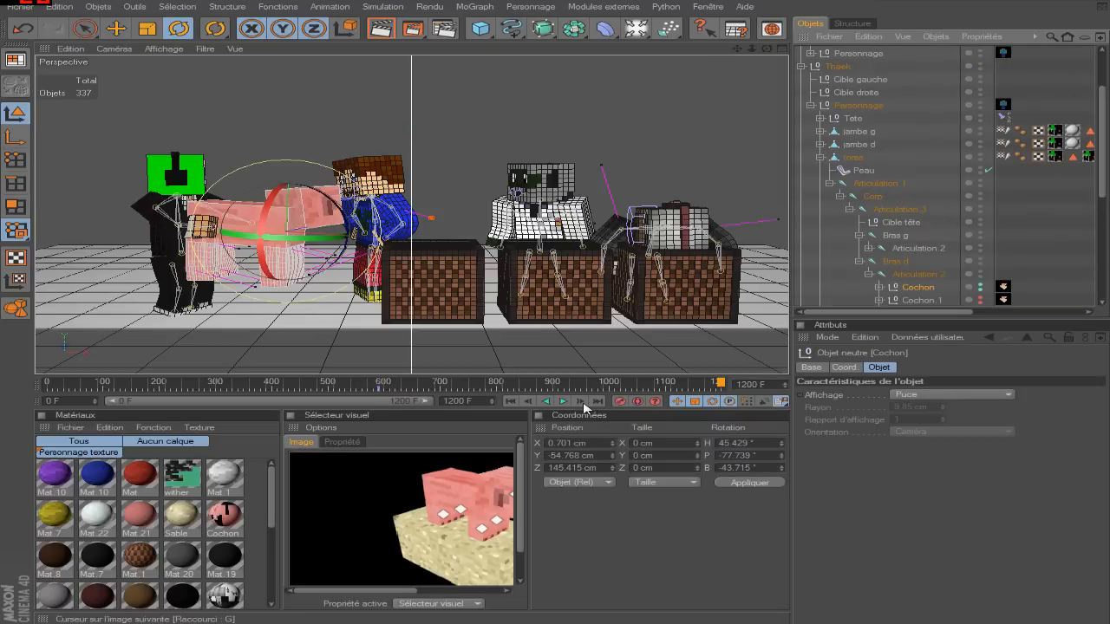
pyautogui.click(373, 382)
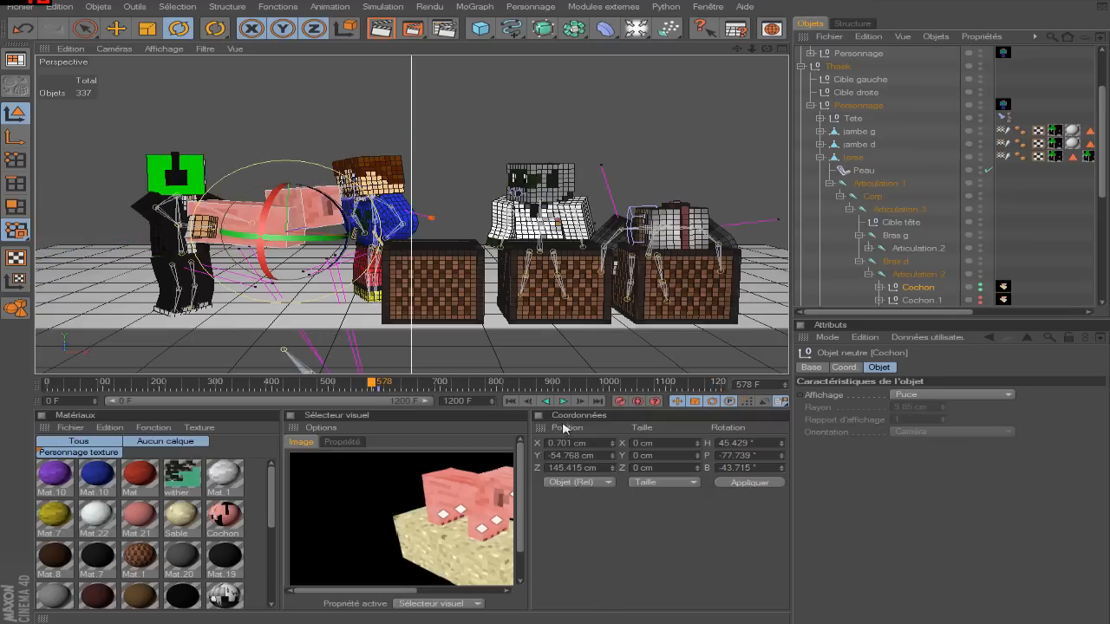
pyautogui.click(581, 403)
pyautogui.click(581, 403)
pyautogui.click(581, 403)
pyautogui.click(581, 403)
pyautogui.click(581, 403)
pyautogui.click(580, 403)
pyautogui.click(581, 403)
pyautogui.click(580, 404)
pyautogui.click(581, 403)
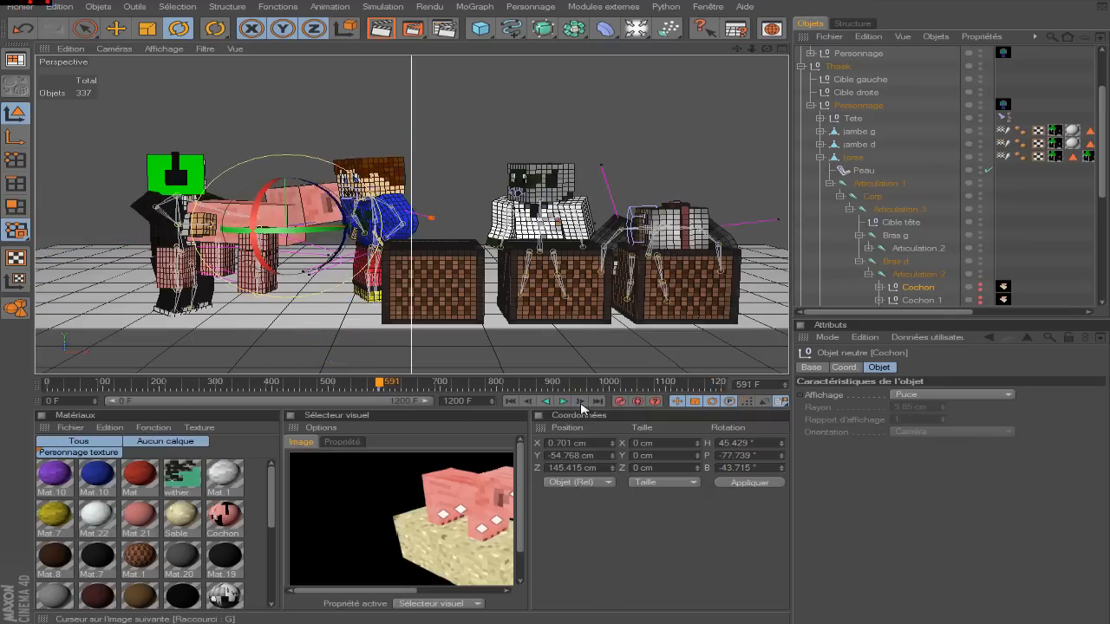
pyautogui.click(581, 404)
pyautogui.scroll(3, 867, 95)
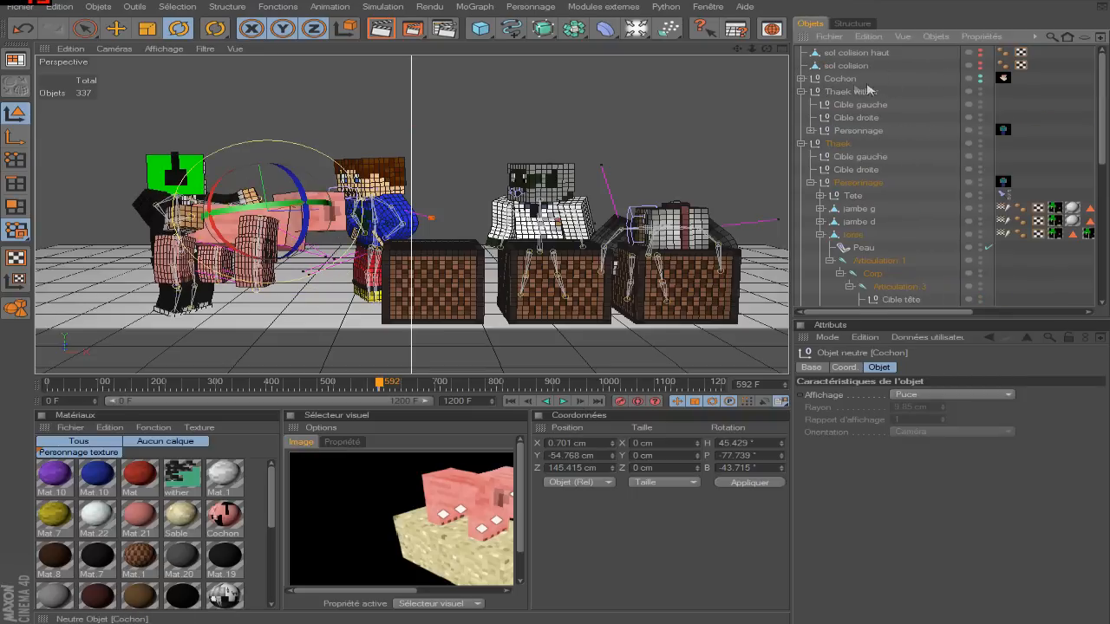
# - Return to frame 580 and scrub to frame 649 to view the pig falling to the floor
pyautogui.click(511, 401)
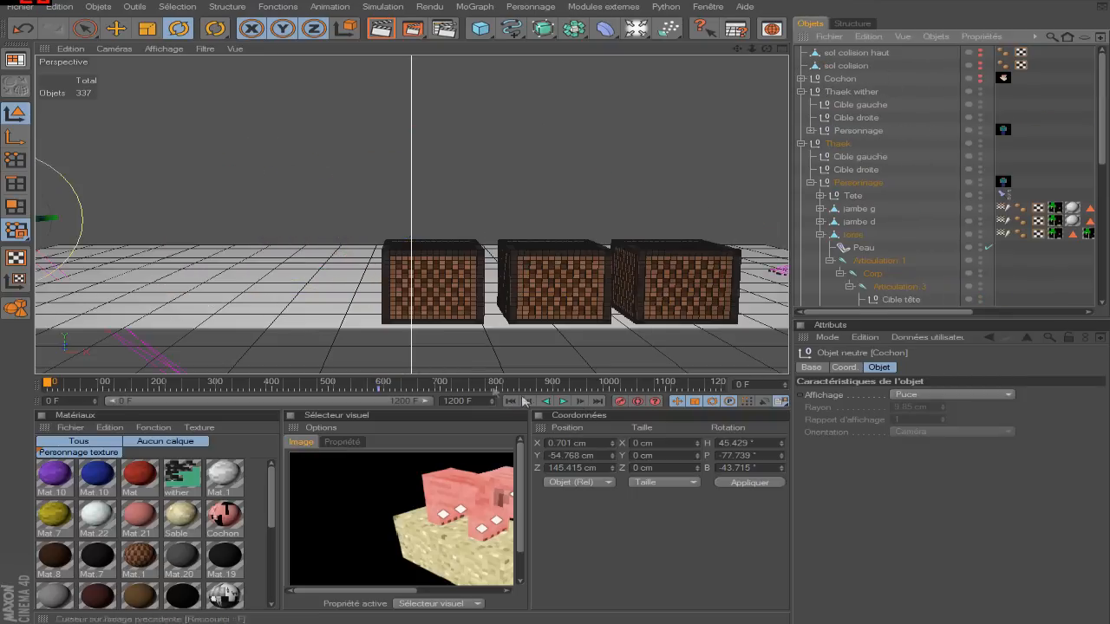
pyautogui.click(372, 383)
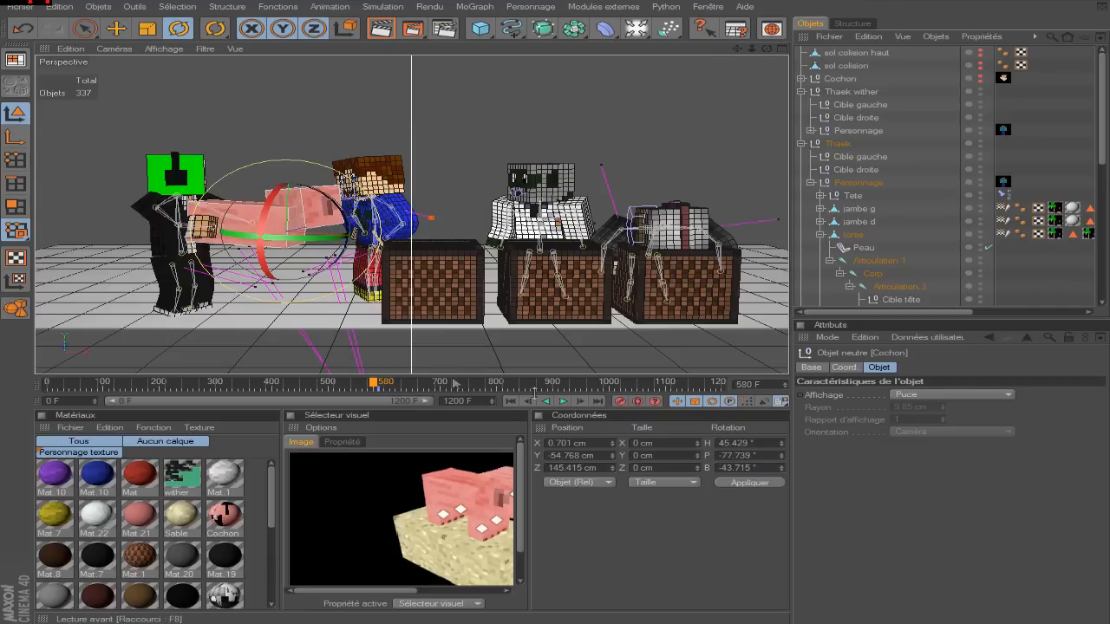
pyautogui.moveTo(372, 383); pyautogui.dragTo(414, 384)
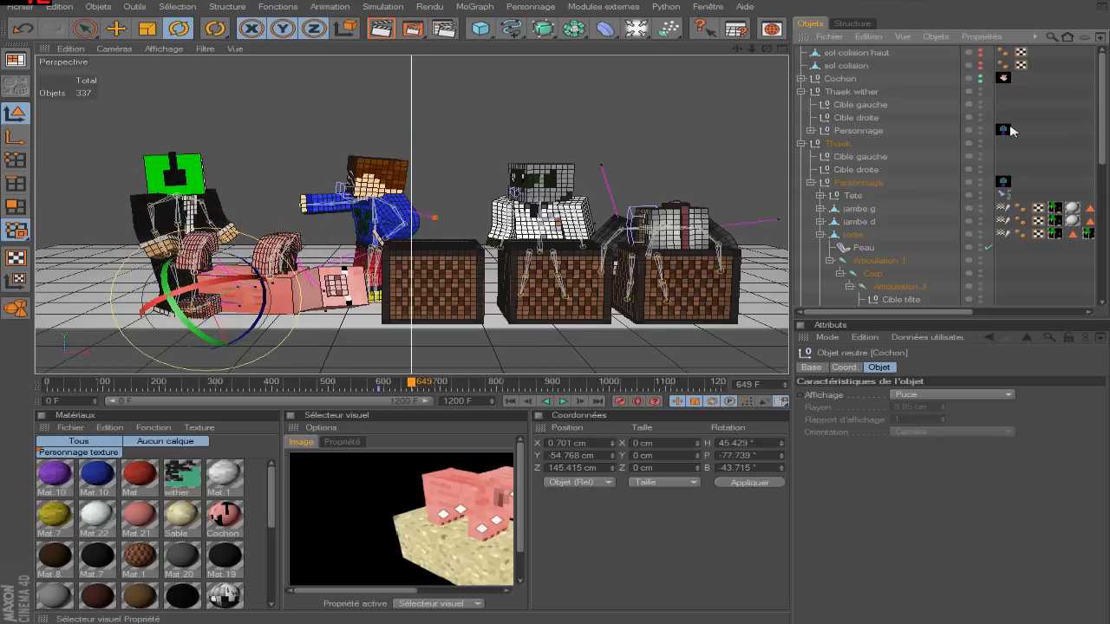
# - Show the collision floor in the viewport to view it beneath the fallen pig, and hide it again
pyautogui.click(980, 65)
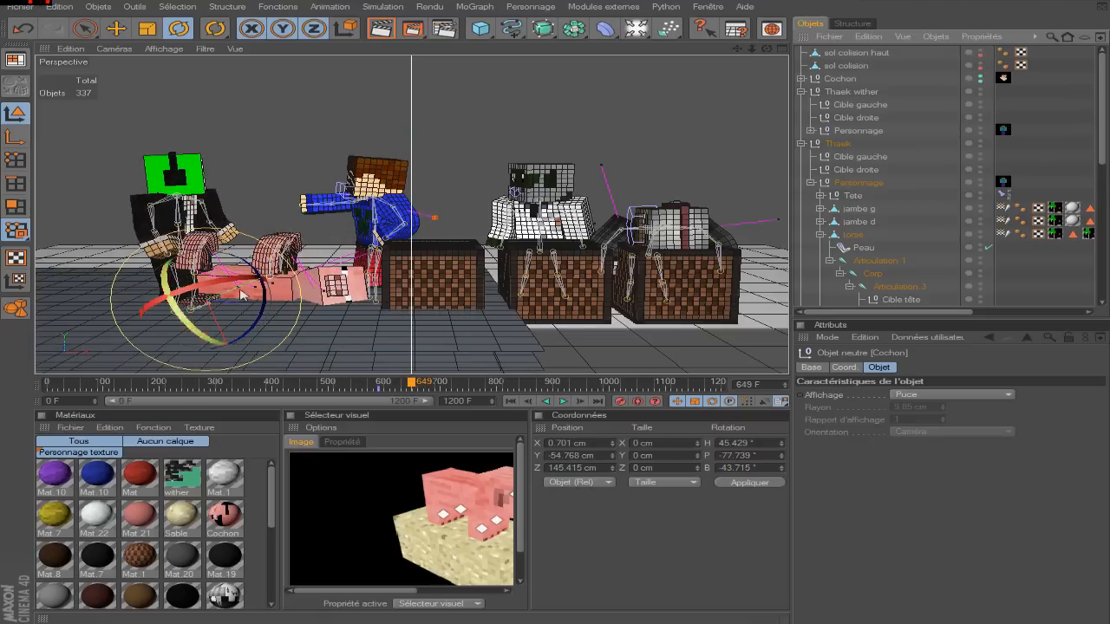
pyautogui.click(980, 54)
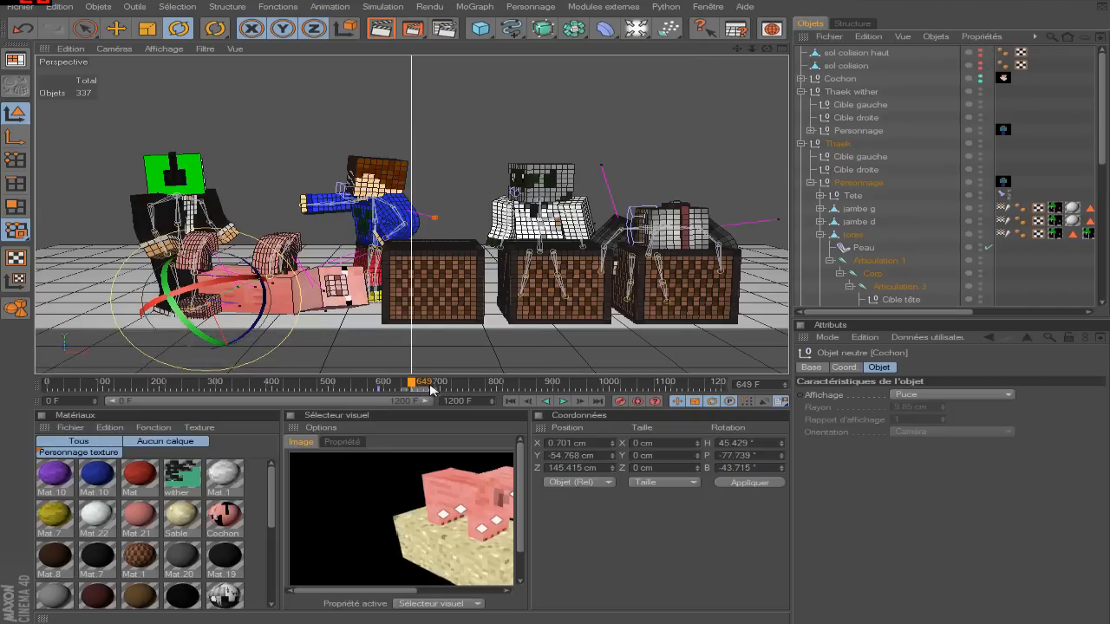
# - Scrub to frame 710, select Cochon.1 under Thaek's right arm, and switch the viewport visibility of the neighbouring Cochon
pyautogui.moveTo(425, 387); pyautogui.dragTo(446, 384)
pyautogui.scroll(-3, 924, 280)
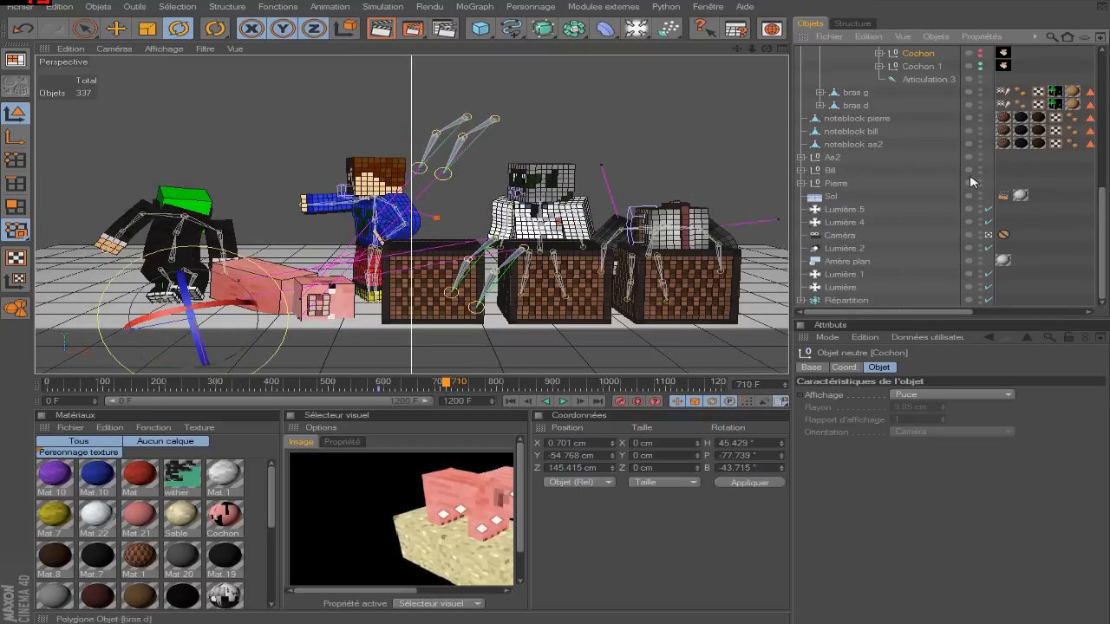
pyautogui.scroll(-3, 924, 280)
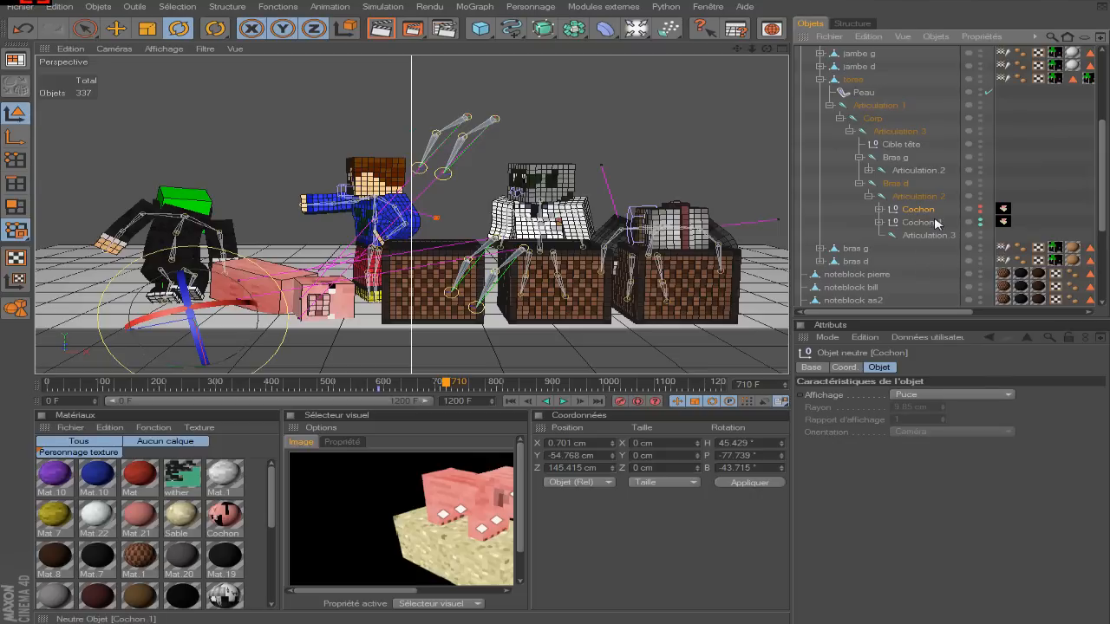
pyautogui.click(934, 222)
pyautogui.click(981, 209)
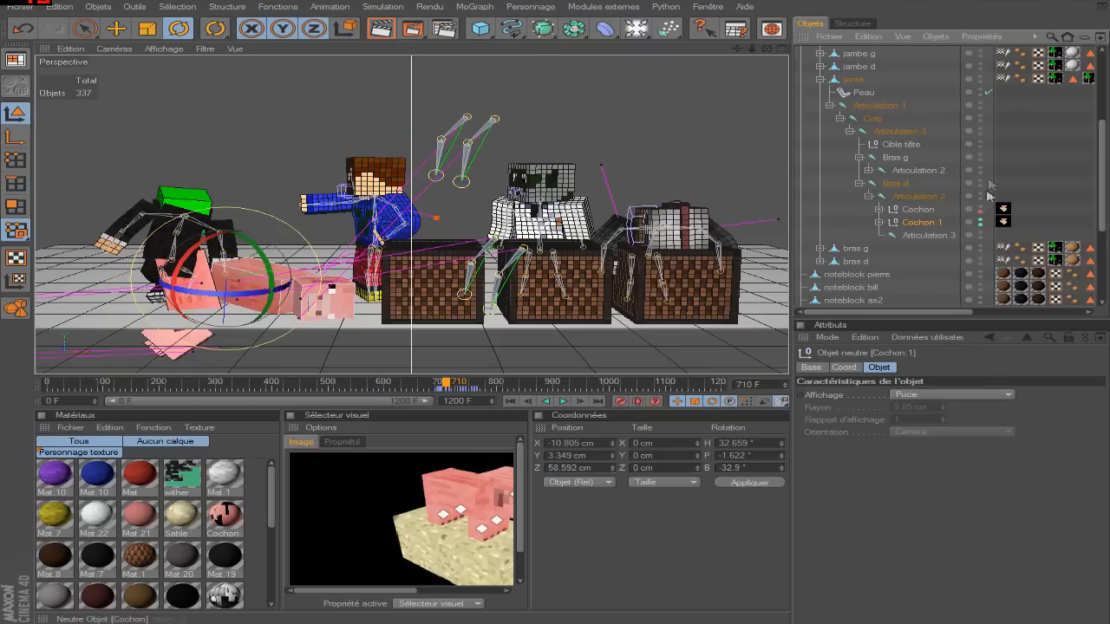
pyautogui.scroll(6, 939, 81)
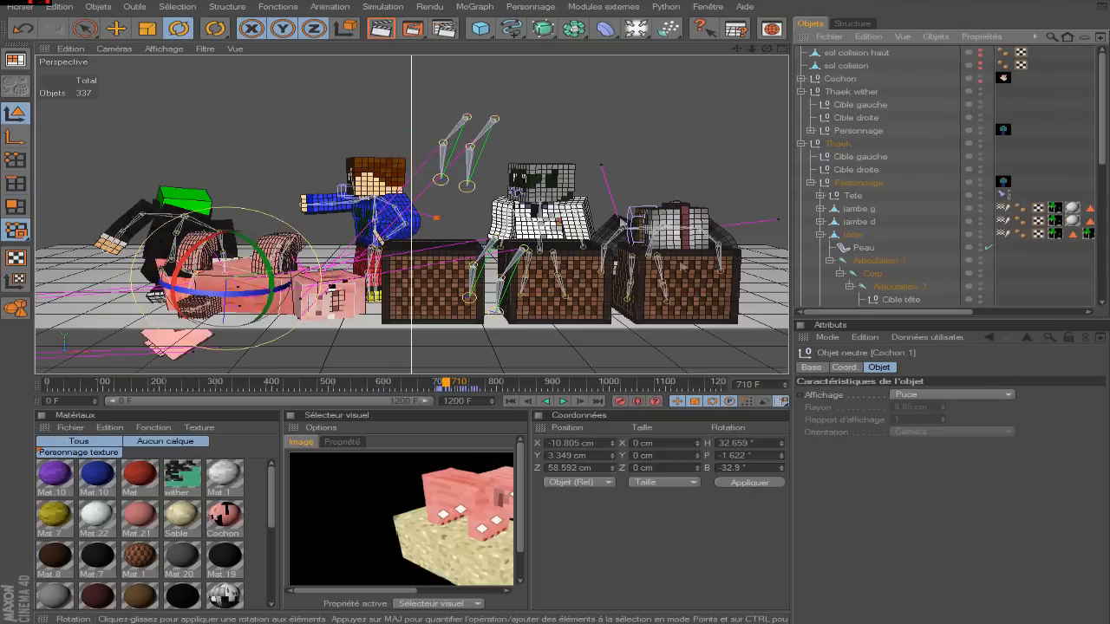
# - Scrub through the following part of the animation, go back to the first frame and play it
pyautogui.click(421, 382)
pyautogui.moveTo(421, 382); pyautogui.dragTo(523, 387)
pyautogui.click(511, 401)
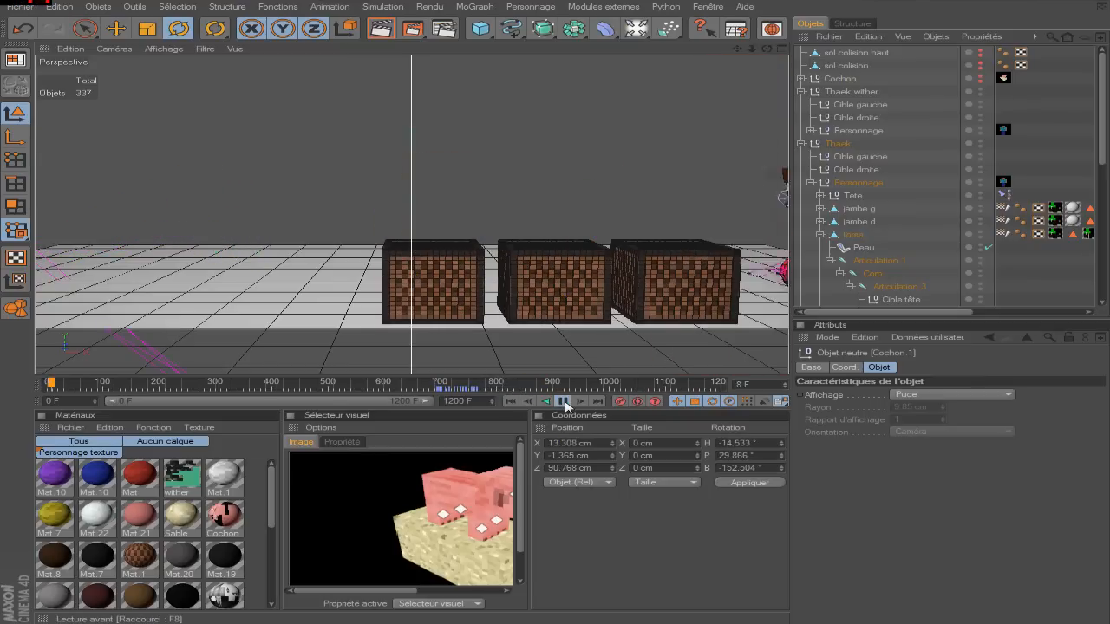
# - Stop the playback and scrub the animation to frame 915 to view the note block players
pyautogui.click(563, 401)
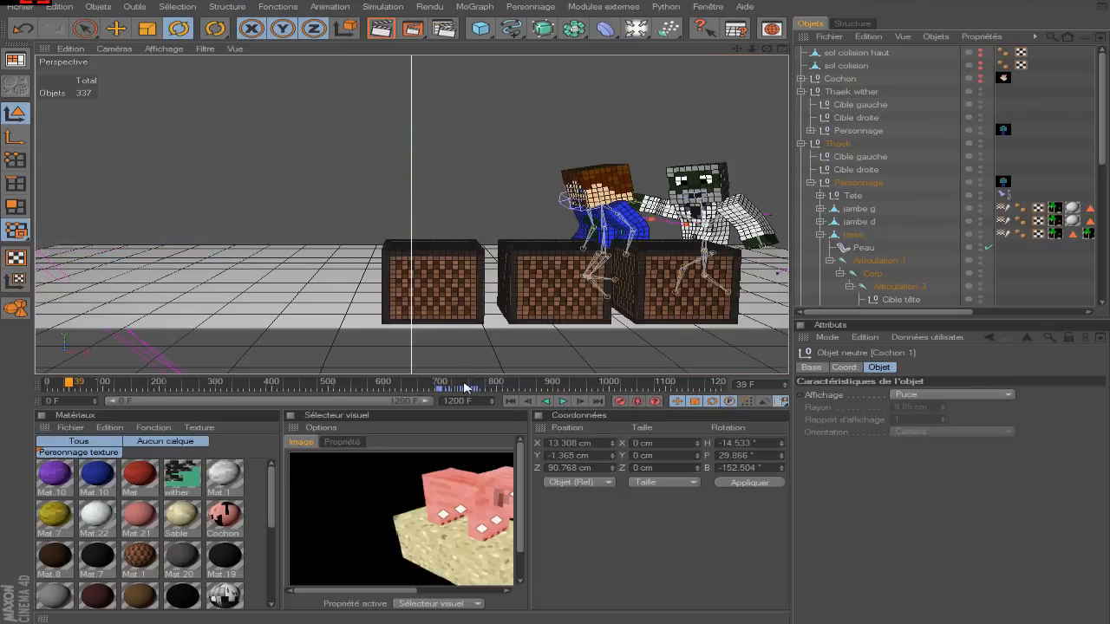
pyautogui.click(465, 386)
pyautogui.moveTo(470, 386); pyautogui.dragTo(564, 387)
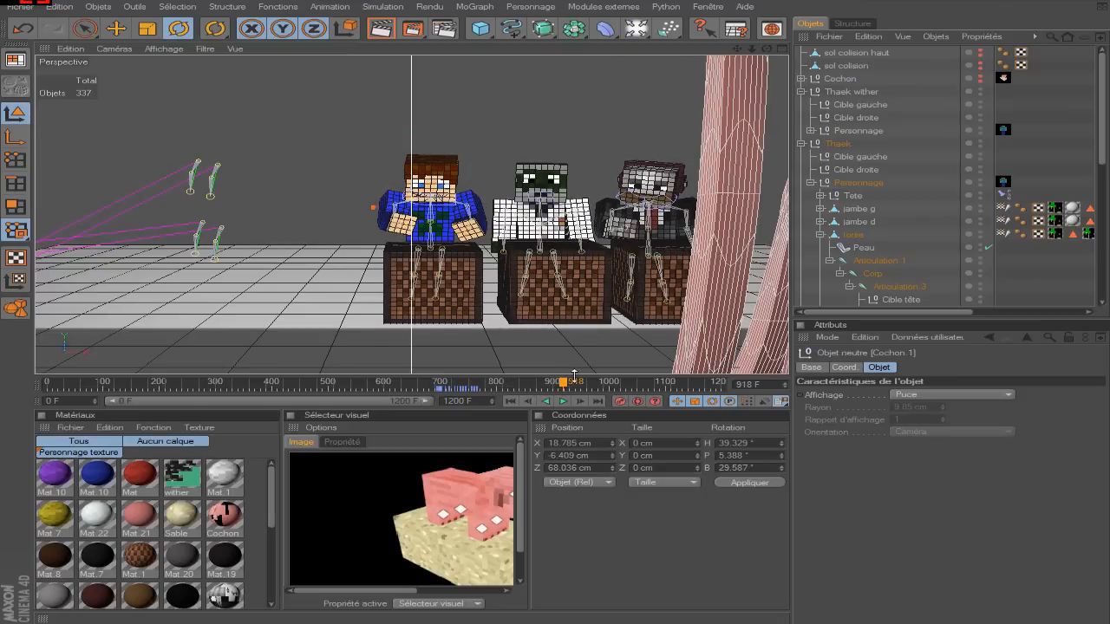
pyautogui.moveTo(567, 385); pyautogui.dragTo(563, 385)
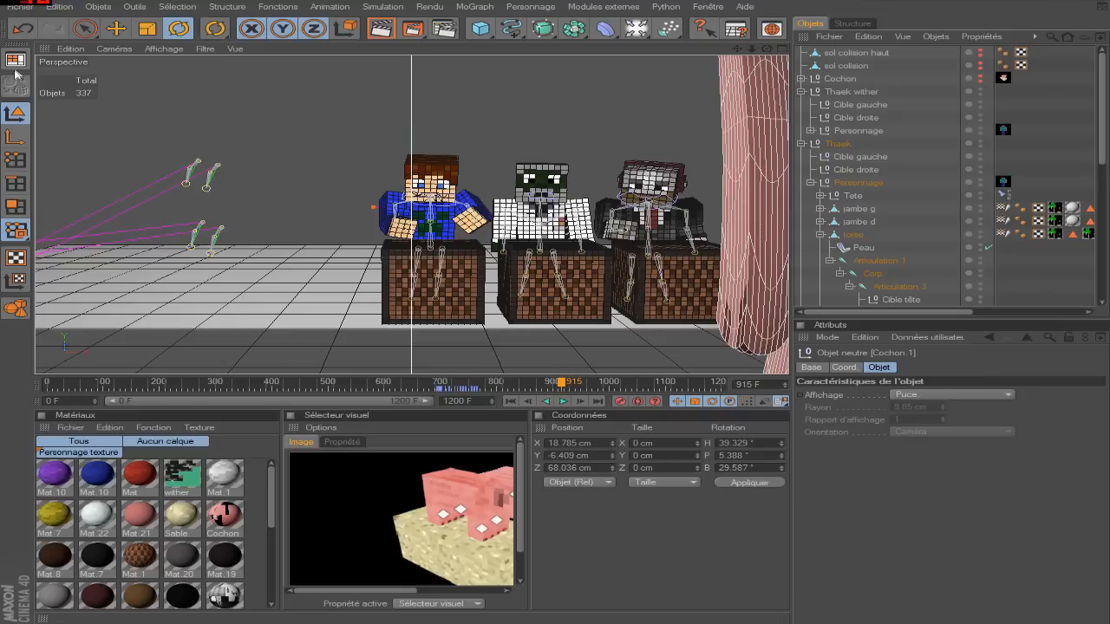
# - Switch to the Animation layout to examine the note block and character keyframes, and return to the selecteur720 layout
pyautogui.click(16, 62)
pyautogui.click(98, 78)
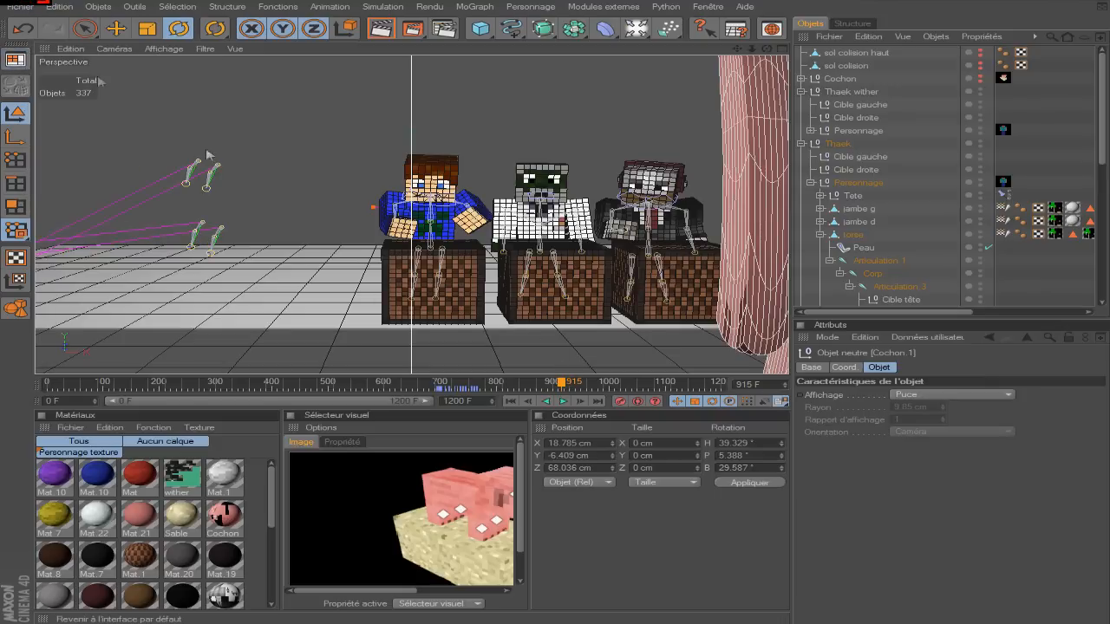
pyautogui.moveTo(1087, 357); pyautogui.dragTo(933, 244)
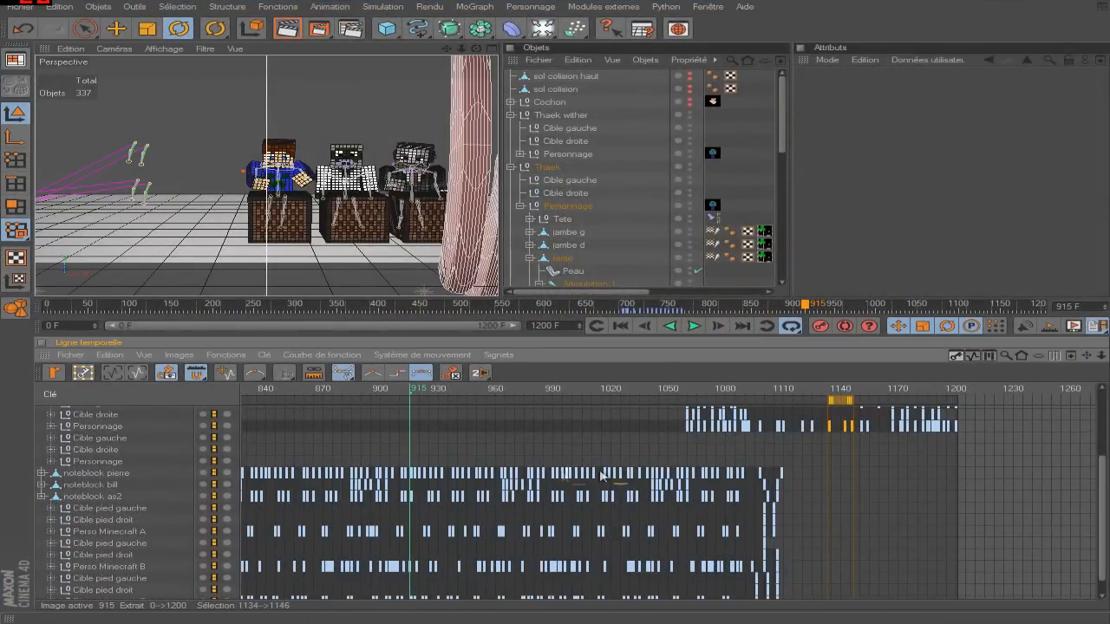
pyautogui.click(15, 59)
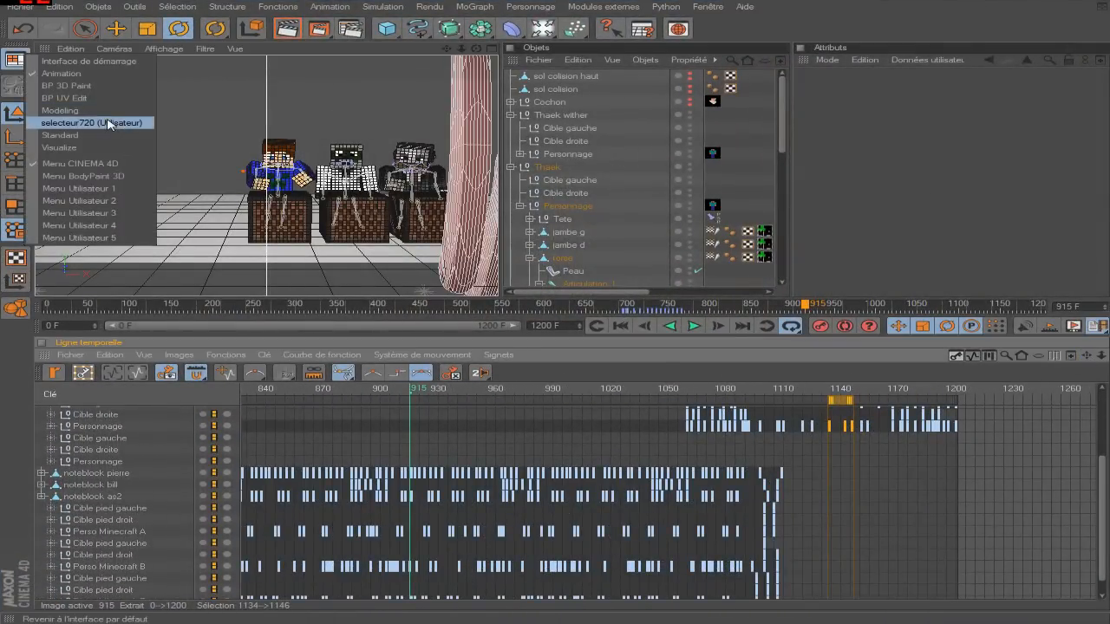
pyautogui.click(104, 121)
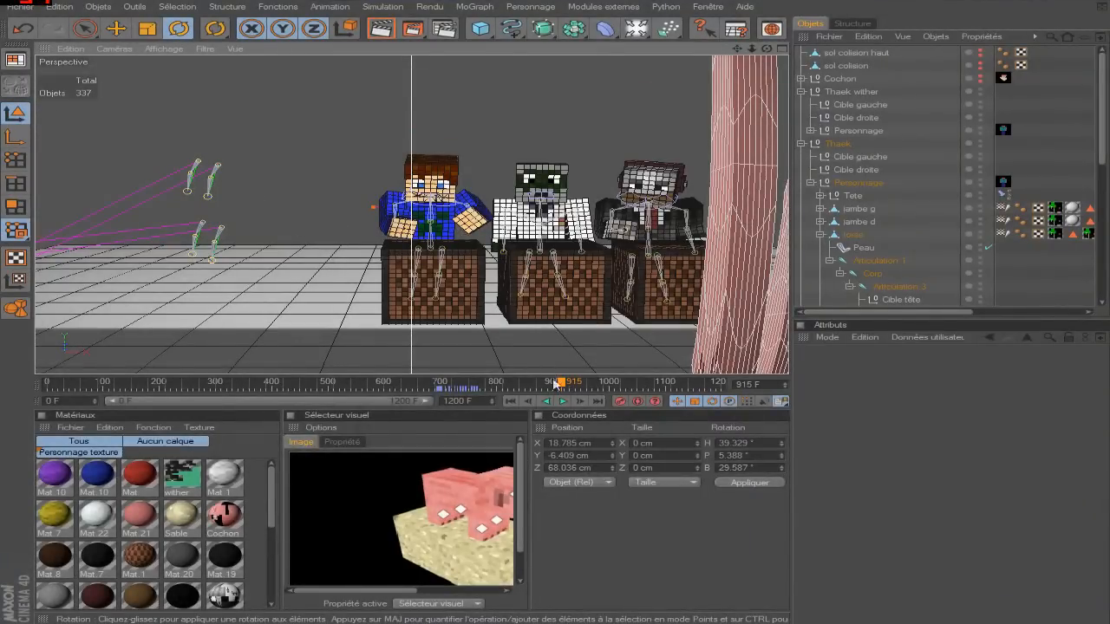
# - Scrub to frame 1089, advance to frame 1095 and select the projectile flying toward the players
pyautogui.moveTo(562, 388); pyautogui.dragTo(658, 387)
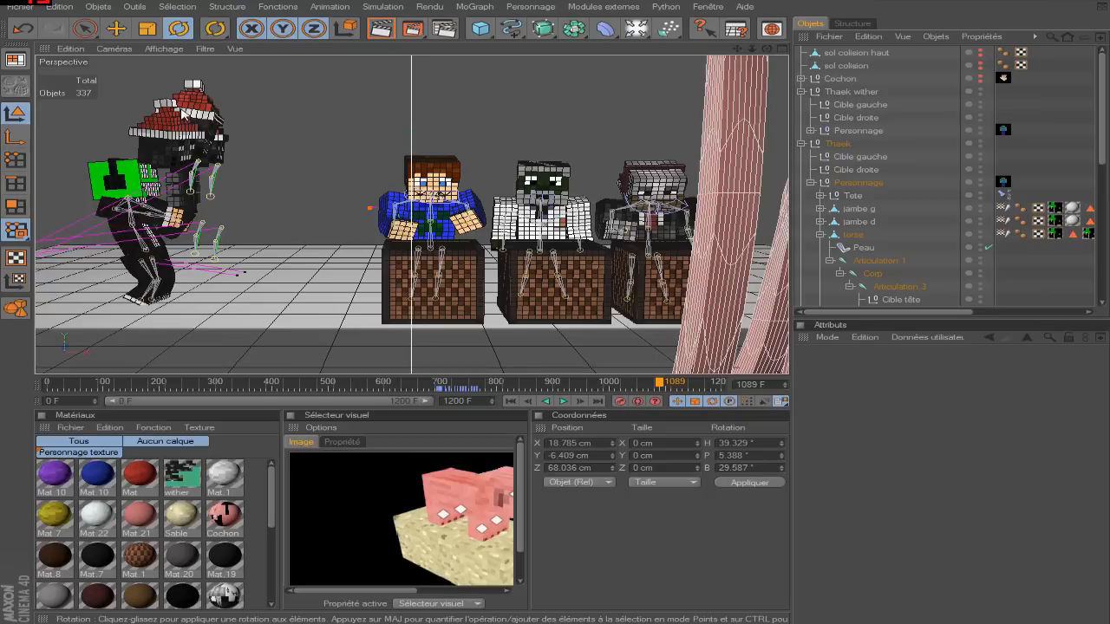
pyautogui.click(580, 401)
pyautogui.click(580, 402)
pyautogui.click(580, 401)
pyautogui.click(580, 401)
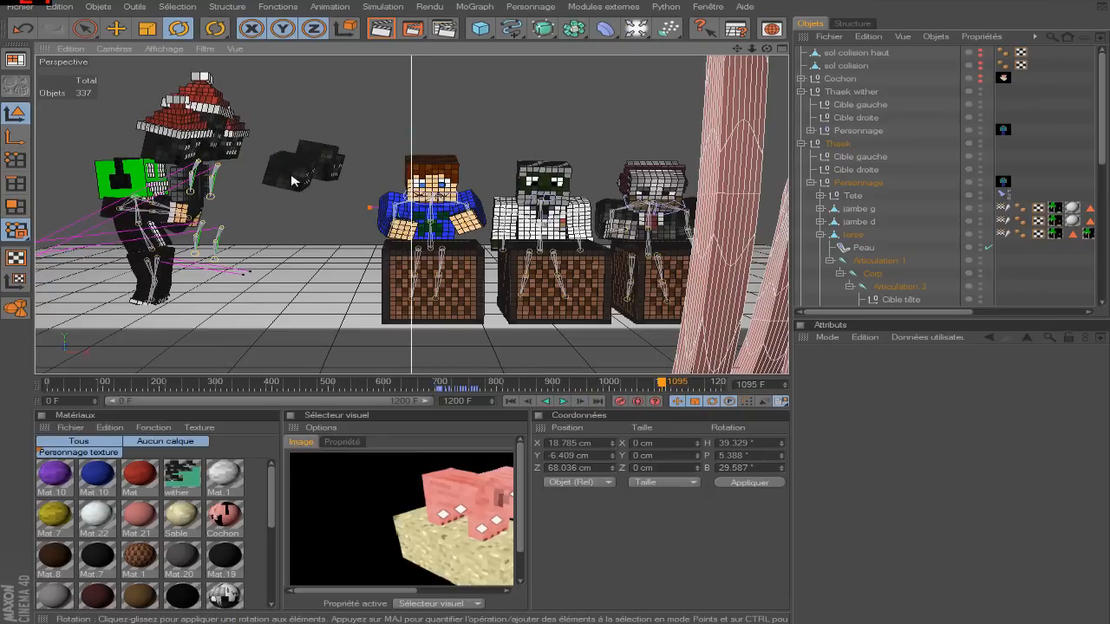
pyautogui.click(249, 177)
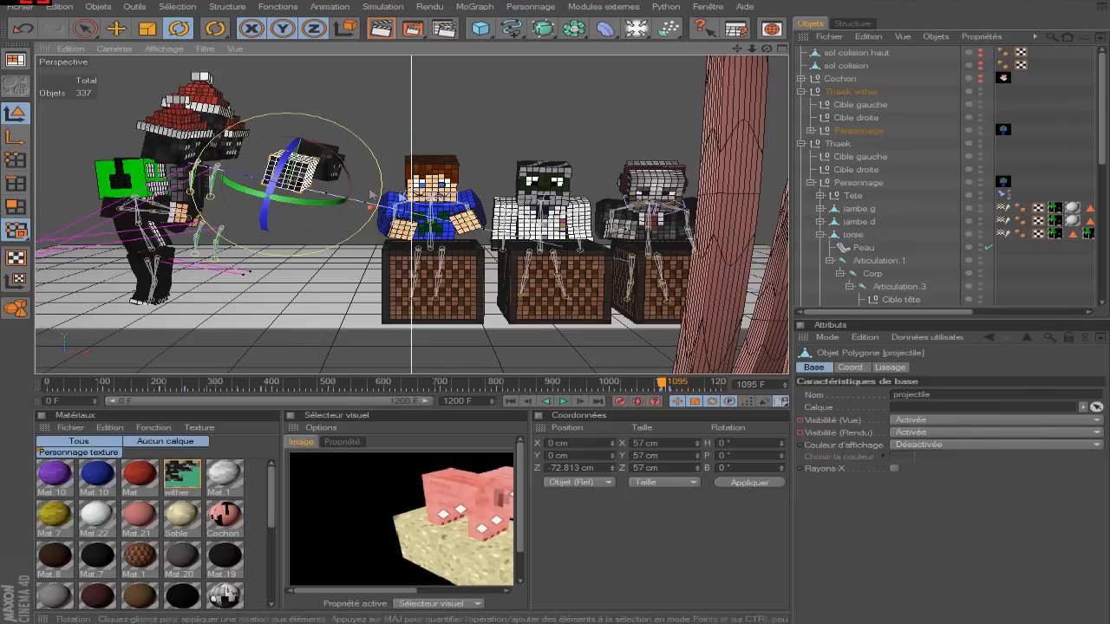
# - Advance frame by frame to frame 1109 to follow the projectile's path through the note block players
pyautogui.click(583, 401)
pyautogui.click(585, 402)
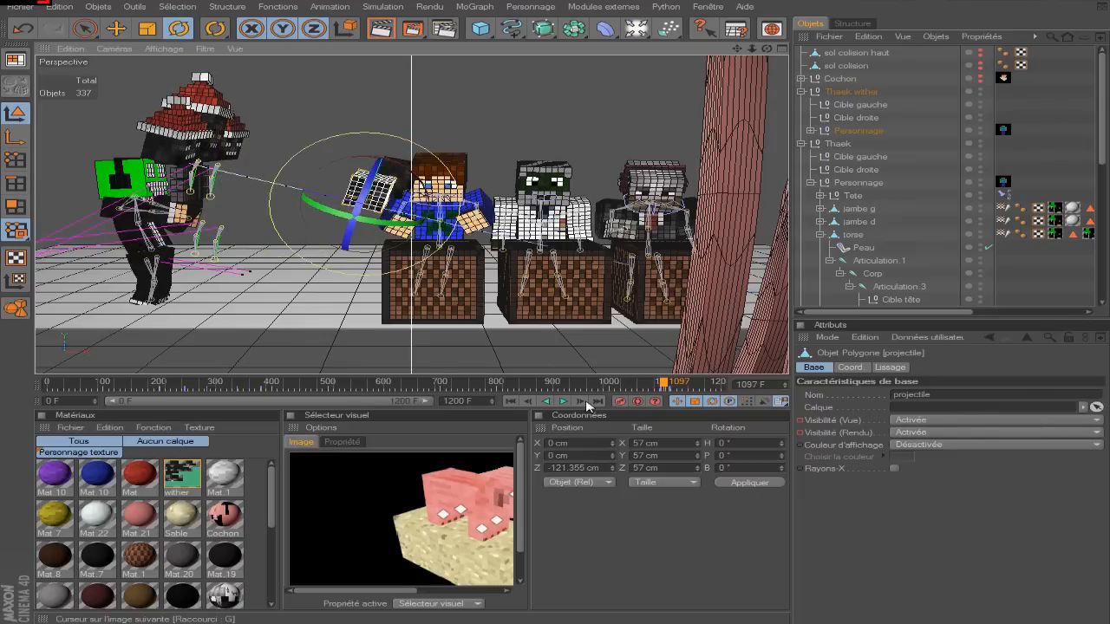
pyautogui.click(585, 403)
pyautogui.click(586, 402)
pyautogui.click(586, 402)
pyautogui.click(586, 402)
pyautogui.click(586, 402)
pyautogui.click(586, 402)
pyautogui.click(586, 403)
pyautogui.click(586, 402)
pyautogui.click(586, 403)
pyautogui.click(586, 402)
pyautogui.click(586, 402)
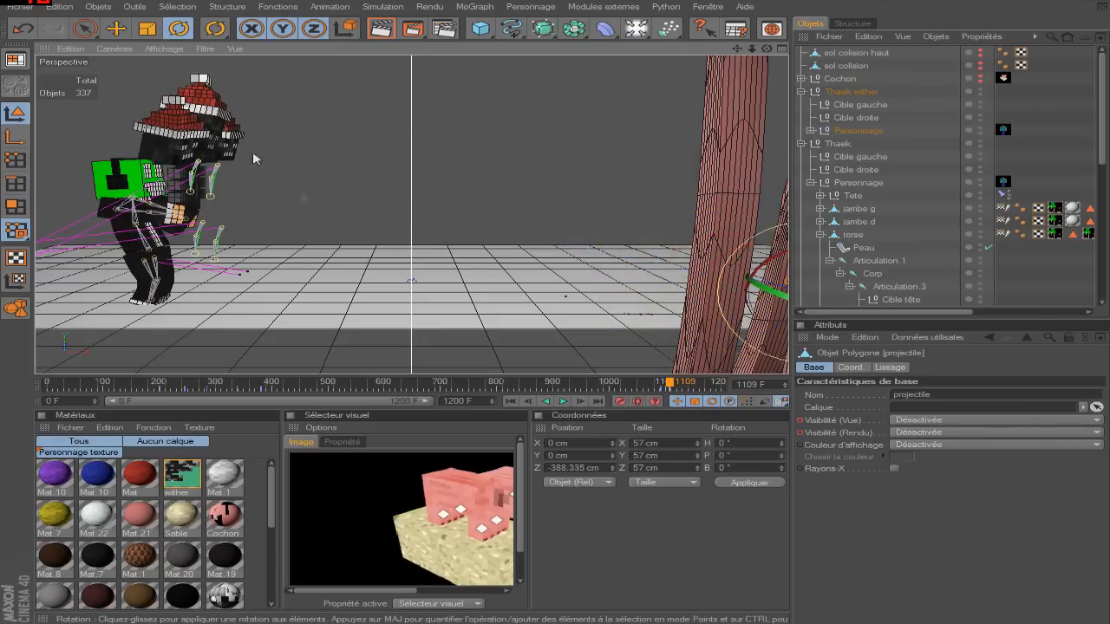
# - Go back to frame 1078, look through the object hierarchy, clear the selection and scrub slightly earlier
pyautogui.moveTo(669, 387)
pyautogui.mouseDown()
pyautogui.moveTo(728, 390)
pyautogui.moveTo(654, 387)
pyautogui.mouseUp()
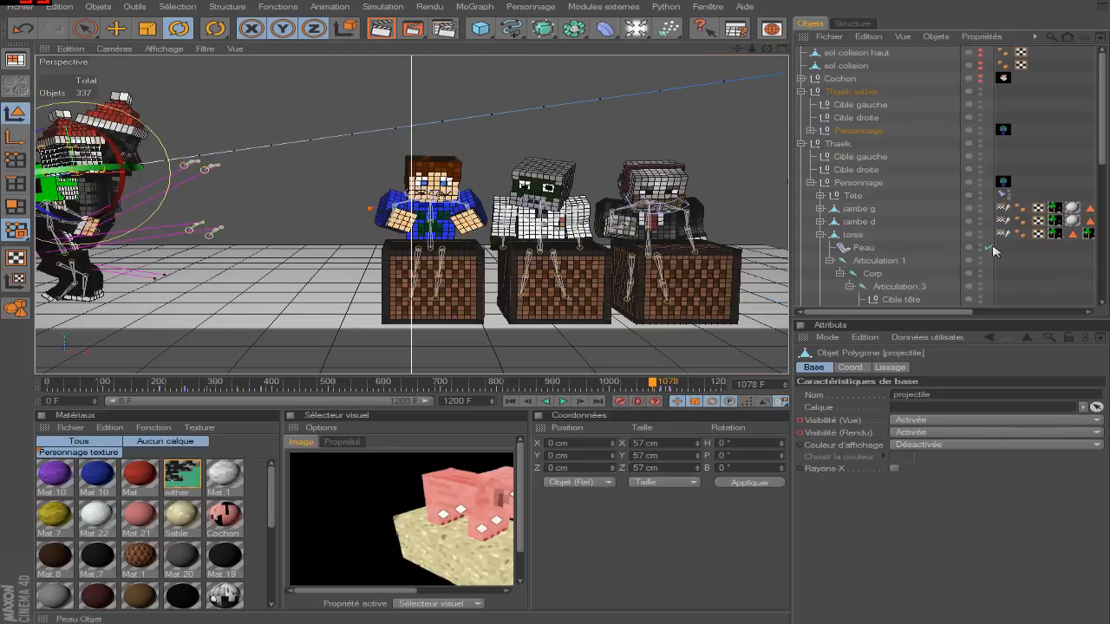
pyautogui.scroll(-10, 908, 233)
pyautogui.scroll(10, 923, 235)
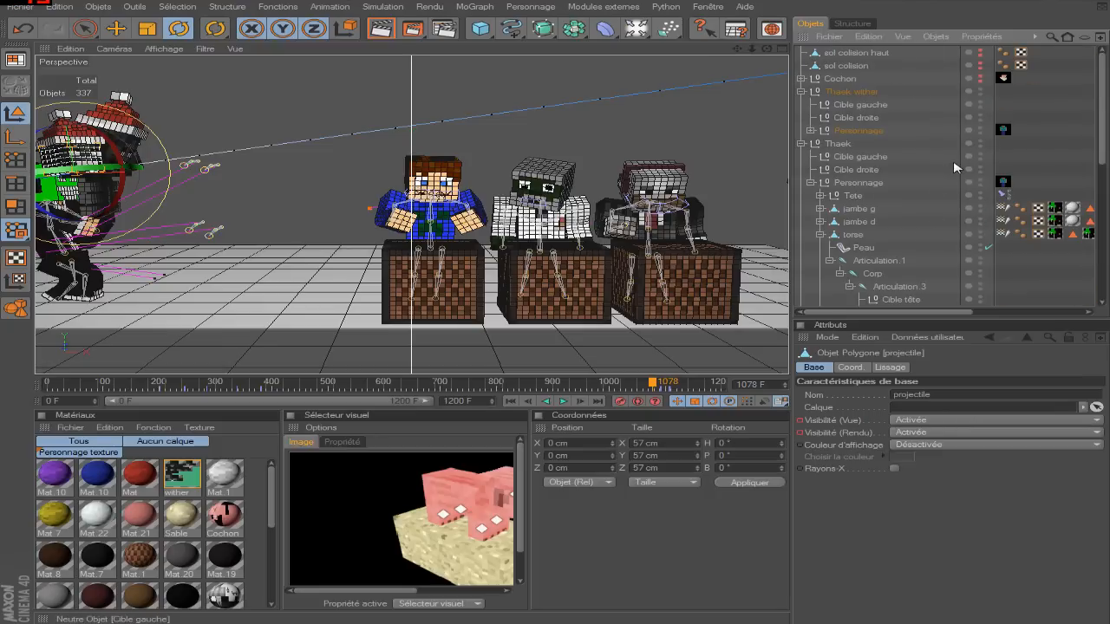
pyautogui.click(935, 177)
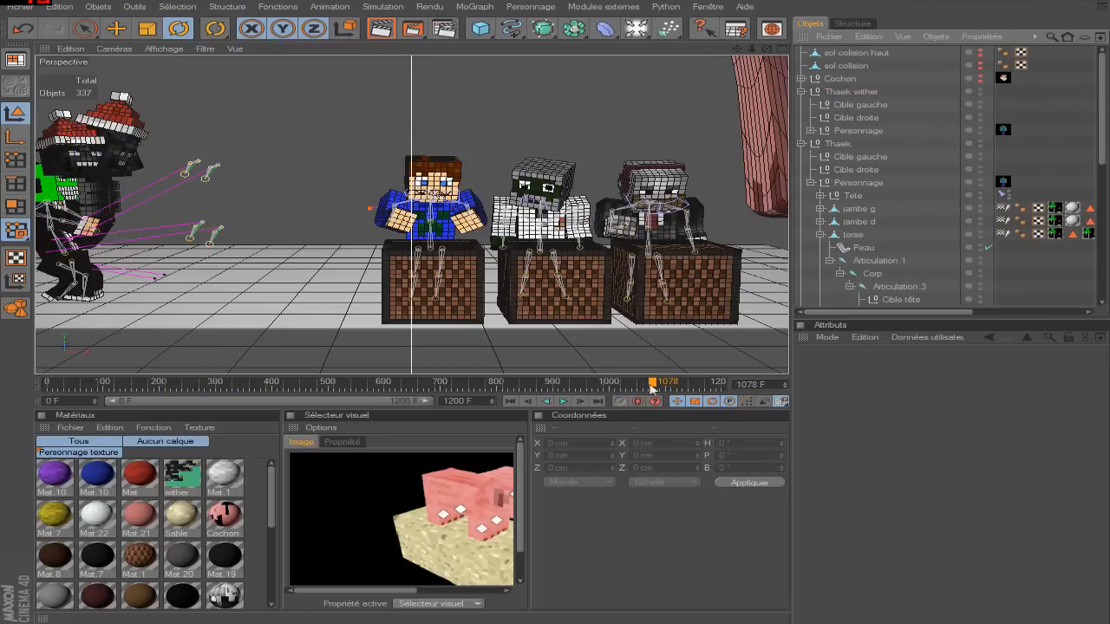
pyautogui.moveTo(652, 382); pyautogui.dragTo(645, 383)
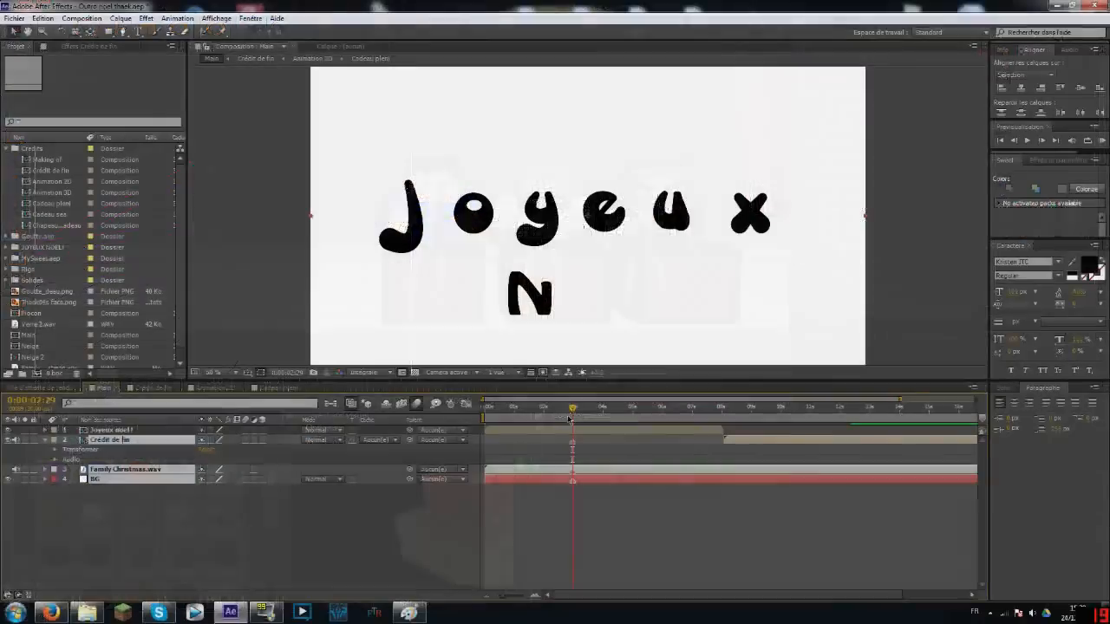
# - Switch to After Effects, scrub the Main composition to 0:00:01:19 and open the Neige composition
pyautogui.moveTo(524, 414)
pyautogui.mouseDown()
pyautogui.moveTo(577, 414)
pyautogui.moveTo(539, 408)
pyautogui.moveTo(487, 374)
pyautogui.moveTo(532, 405)
pyautogui.mouseUp()
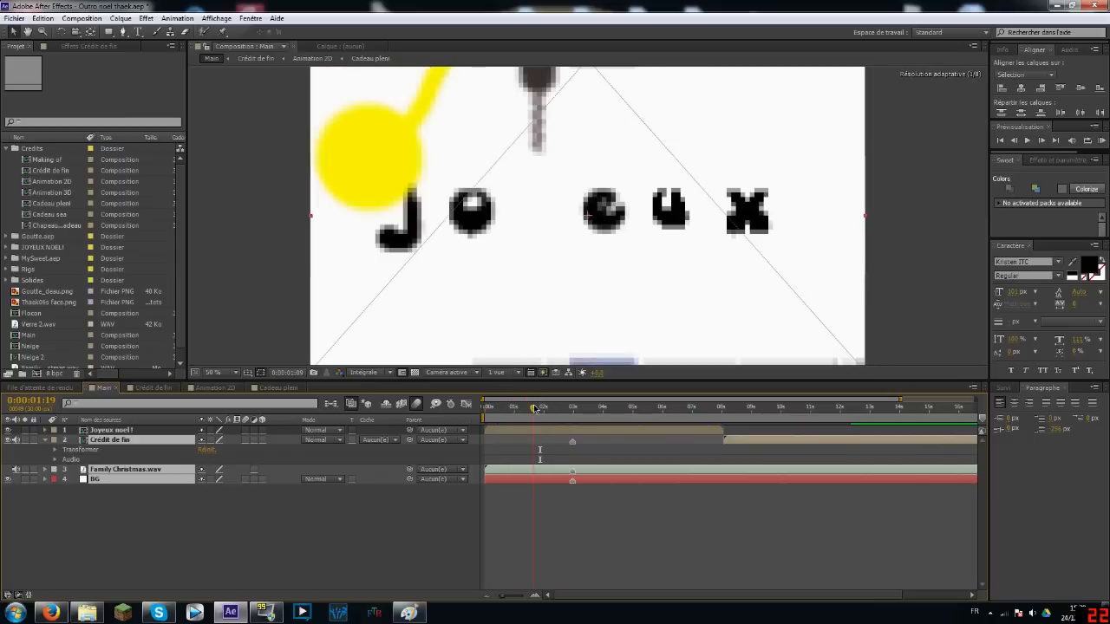
pyautogui.click(31, 346)
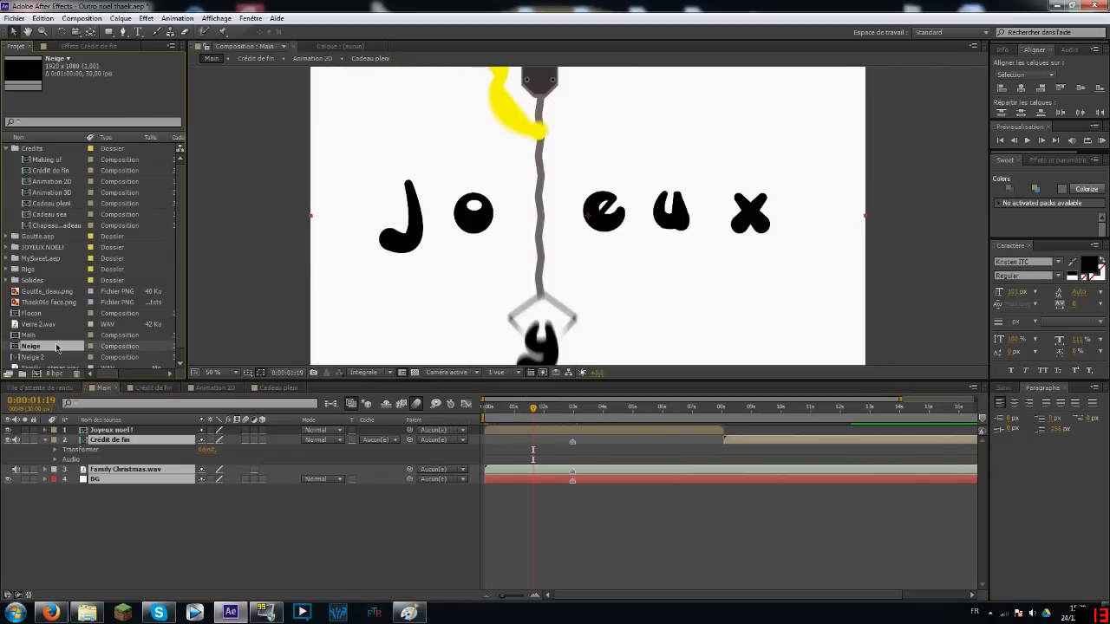
pyautogui.doubleClick(31, 346)
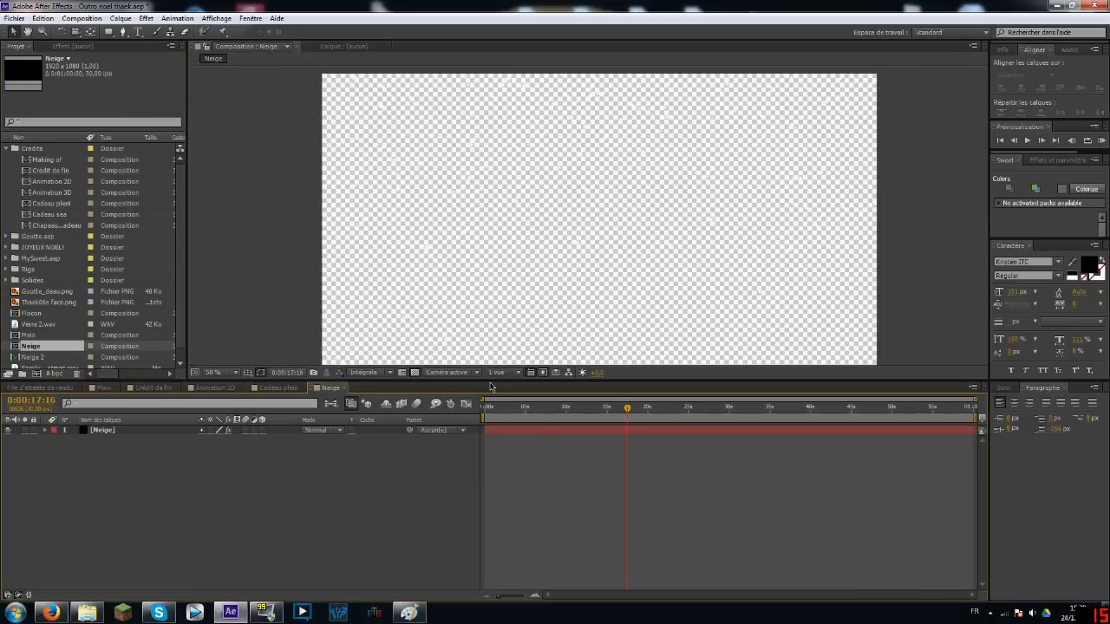
# - Turn off the transparency grid and scrub Neige to 0:00:19:11 to examine its falling snow up close
pyautogui.click(410, 372)
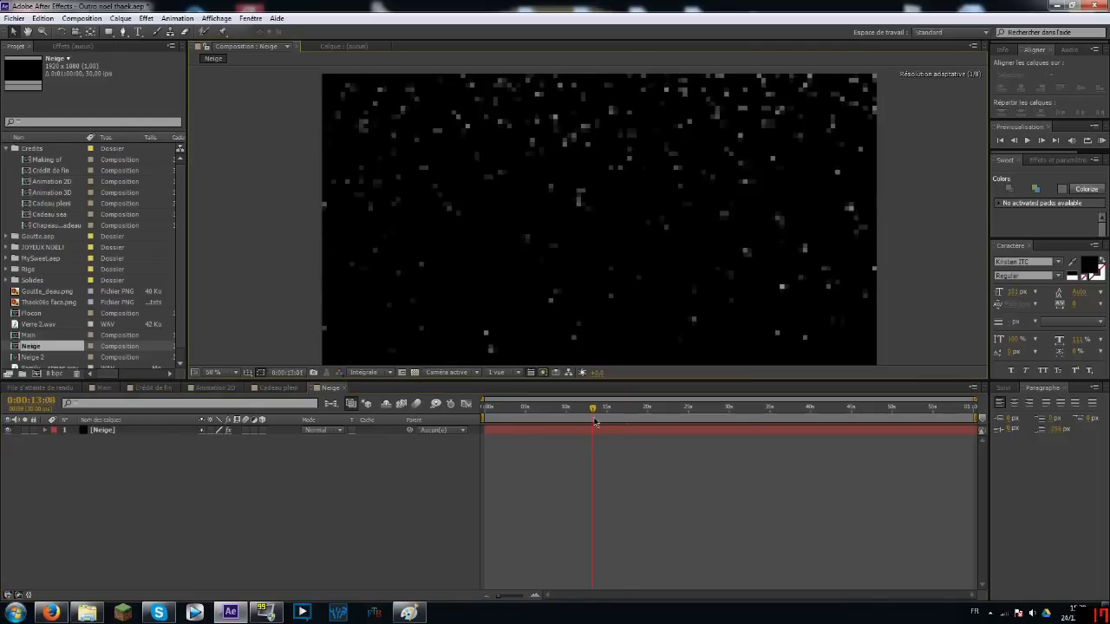
pyautogui.scroll(2, 521, 249)
pyautogui.moveTo(614, 140); pyautogui.dragTo(599, 271)
pyautogui.scroll(-2, 599, 271)
pyautogui.moveTo(601, 218); pyautogui.dragTo(624, 183)
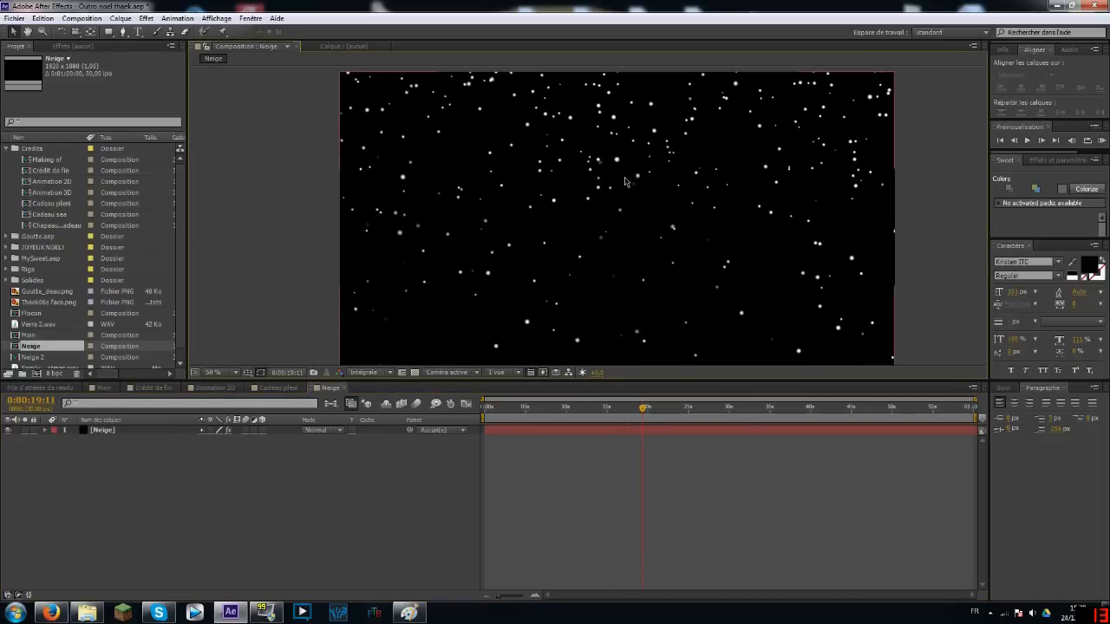
pyautogui.scroll(1, 280, 244)
# - Open the Neige 2 composition and scrub to 0:00:23:01 to examine its snowflake particles
pyautogui.doubleClick(31, 357)
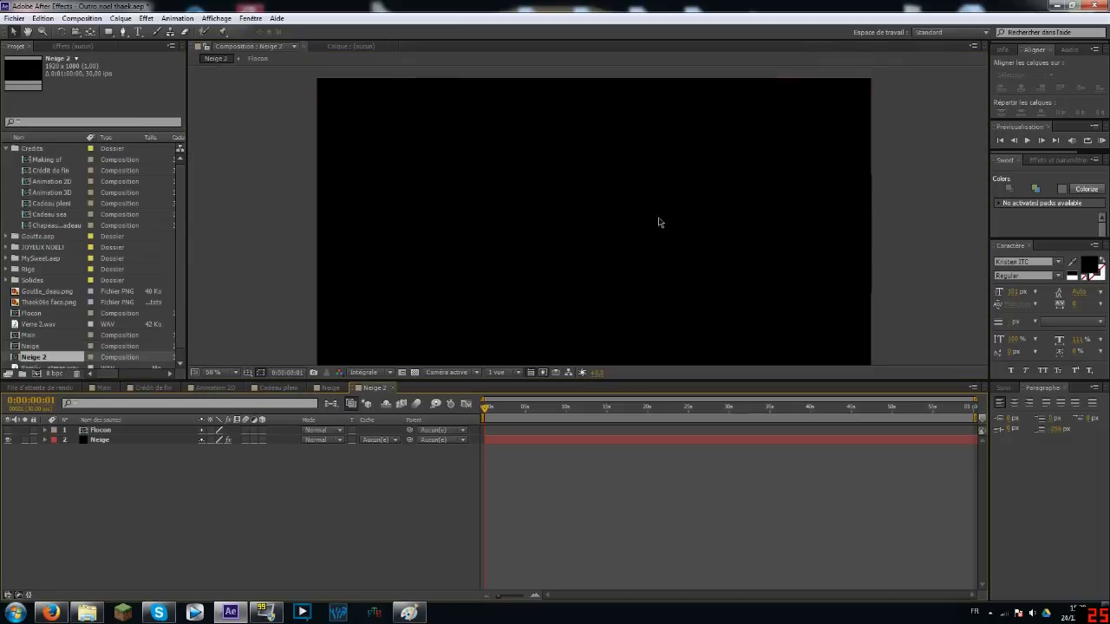
pyautogui.moveTo(546, 408); pyautogui.dragTo(672, 407)
pyautogui.scroll(2, 620, 188)
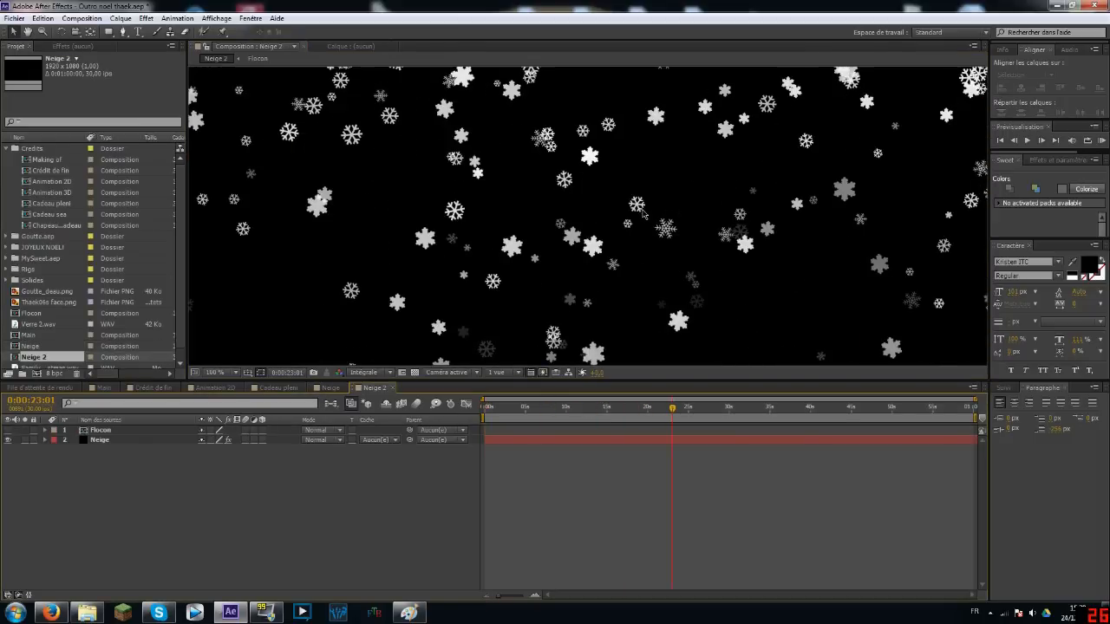
pyautogui.scroll(-4, 621, 188)
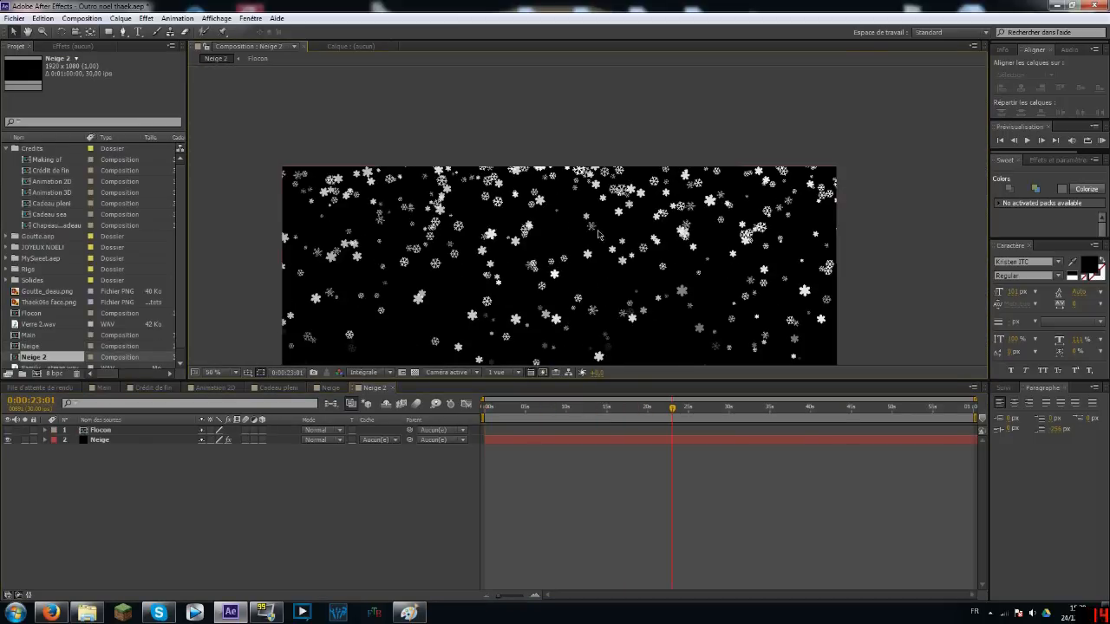
# - View the Particular effect settings on the Neige layer and return to the project files
pyautogui.click(100, 439)
pyautogui.click(78, 46)
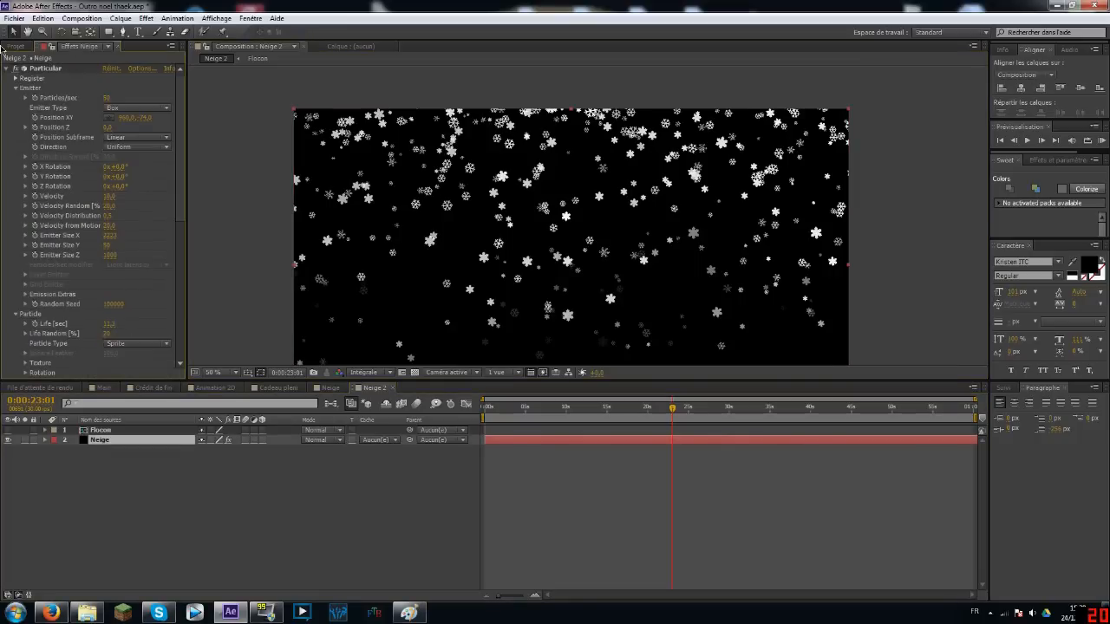
pyautogui.click(15, 46)
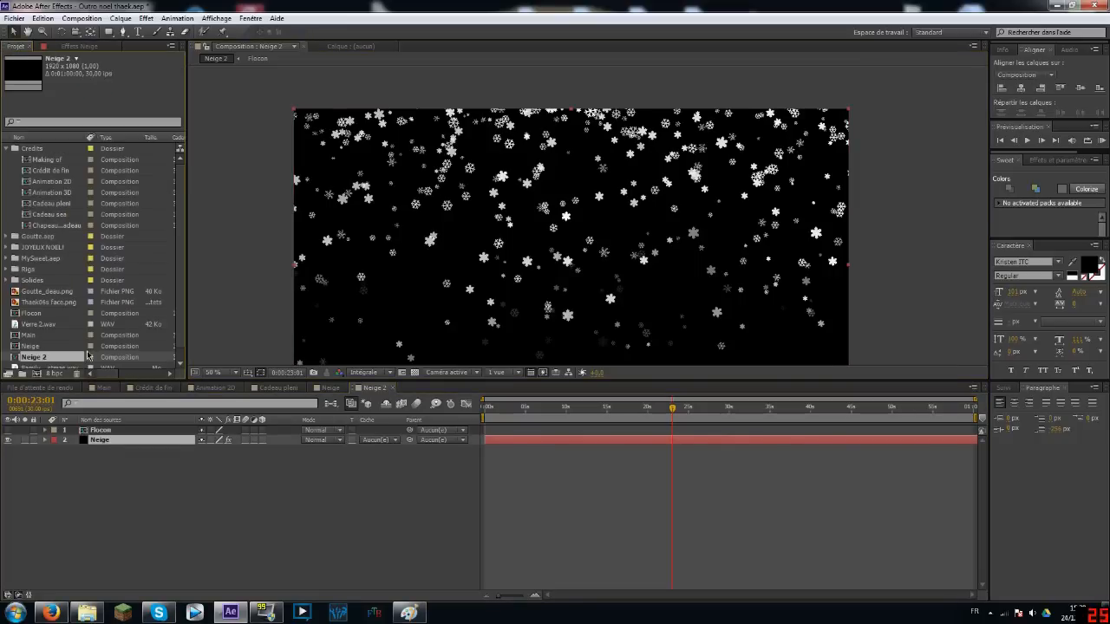
# - Return to the Main composition, scrub its title animation to 0:00:03:20 and go back to 0:00:00:22
pyautogui.click(103, 388)
pyautogui.moveTo(530, 410); pyautogui.dragTo(593, 416)
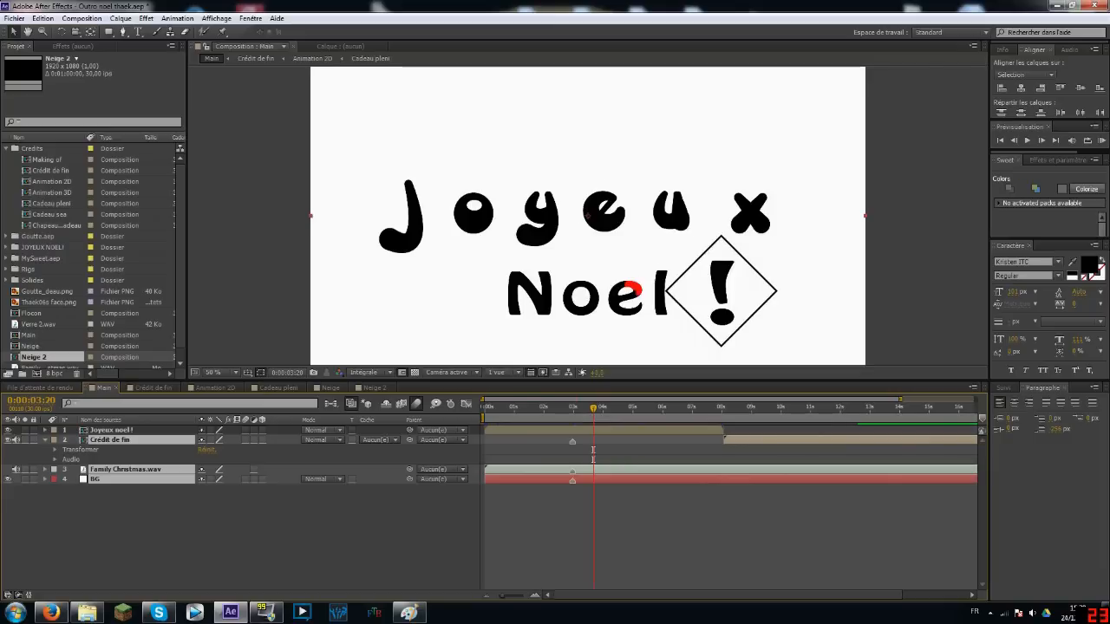
pyautogui.click(505, 411)
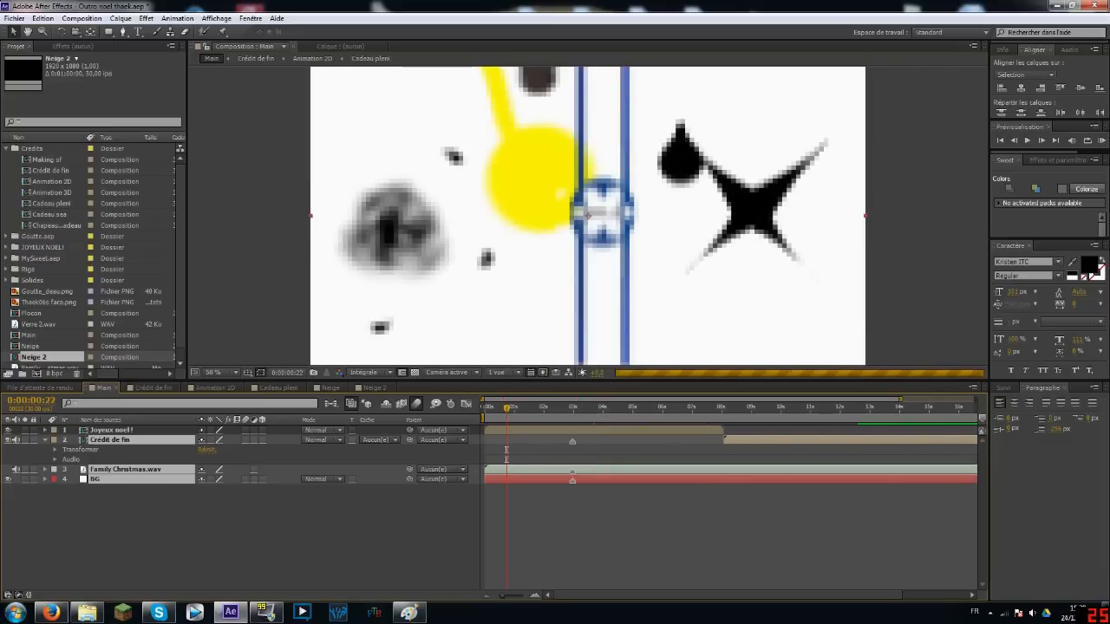
# - Open the Joyeux noel ! composition from Main and lower its preview resolution to half (Un demi)
pyautogui.doubleClick(523, 431)
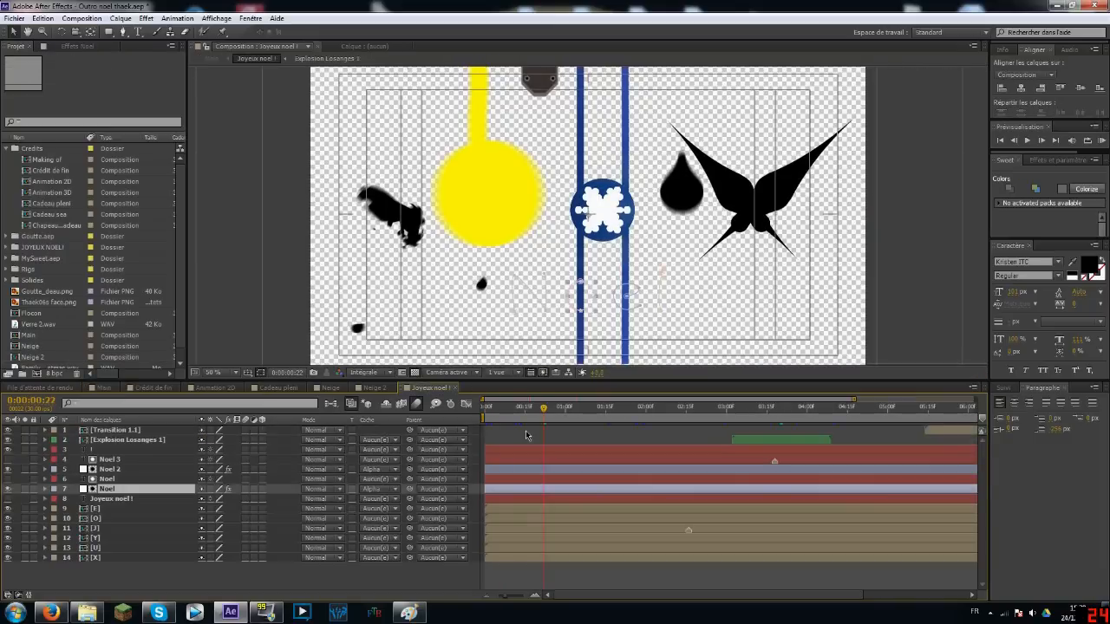
pyautogui.click(389, 373)
pyautogui.click(384, 386)
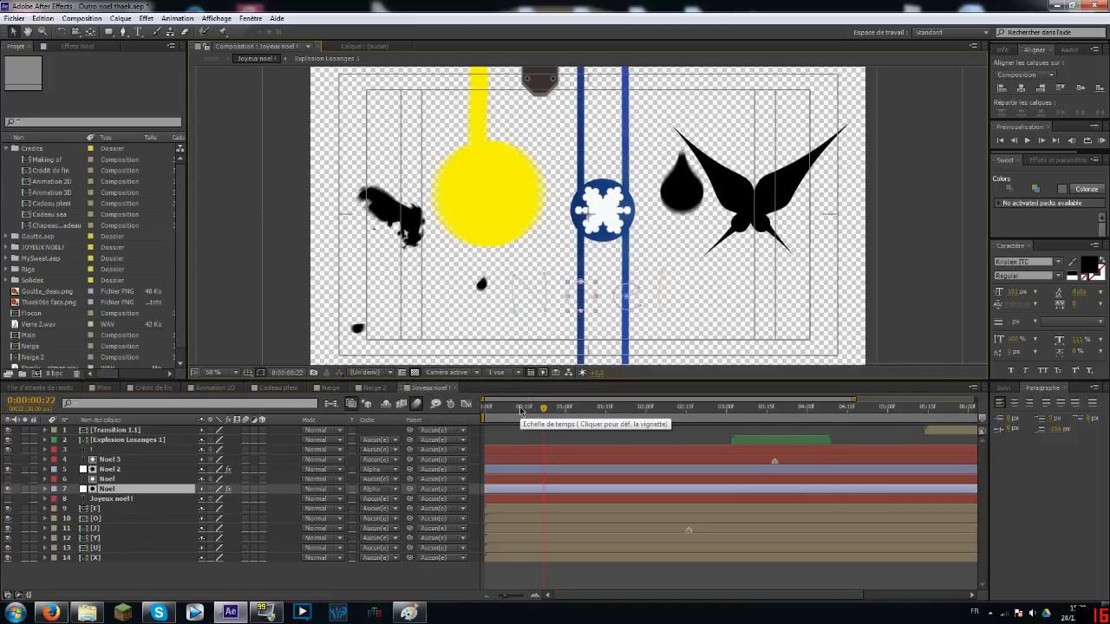
# - Select the [E] layer and view the letter animations at 0:00:00:13 and 0:00:00:27
pyautogui.click(107, 509)
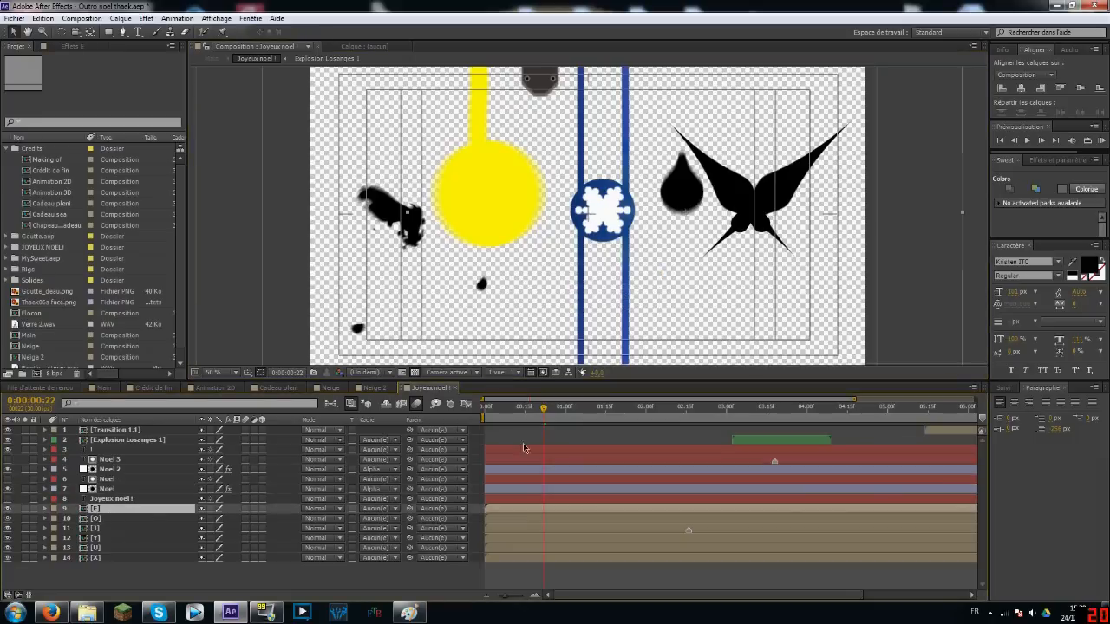
pyautogui.moveTo(539, 419)
pyautogui.mouseDown()
pyautogui.moveTo(494, 420)
pyautogui.moveTo(518, 420)
pyautogui.mouseUp()
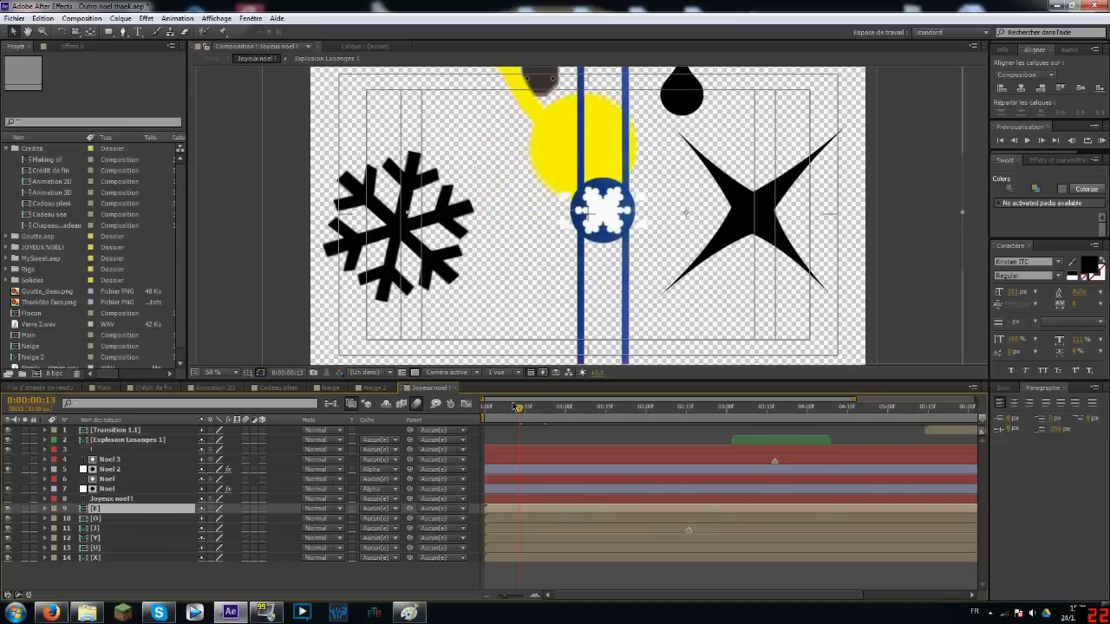
pyautogui.click(557, 409)
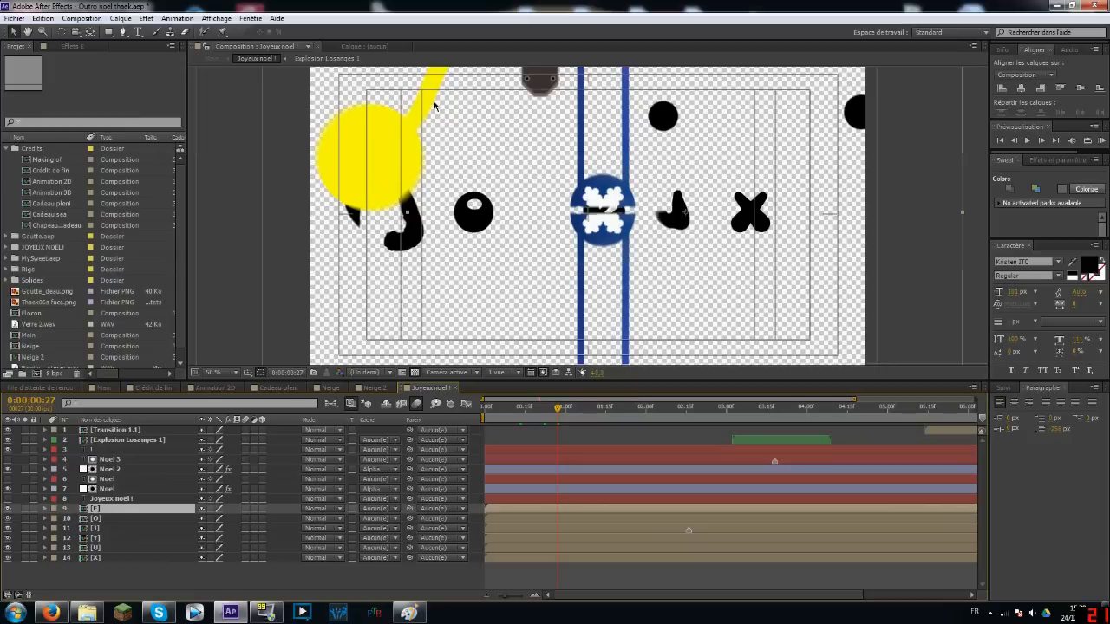
# - Open the O composition, reveal the keyframed properties of the yellow shape layer and increase its Angle value to about 1246
pyautogui.doubleClick(122, 519)
pyautogui.click(462, 158)
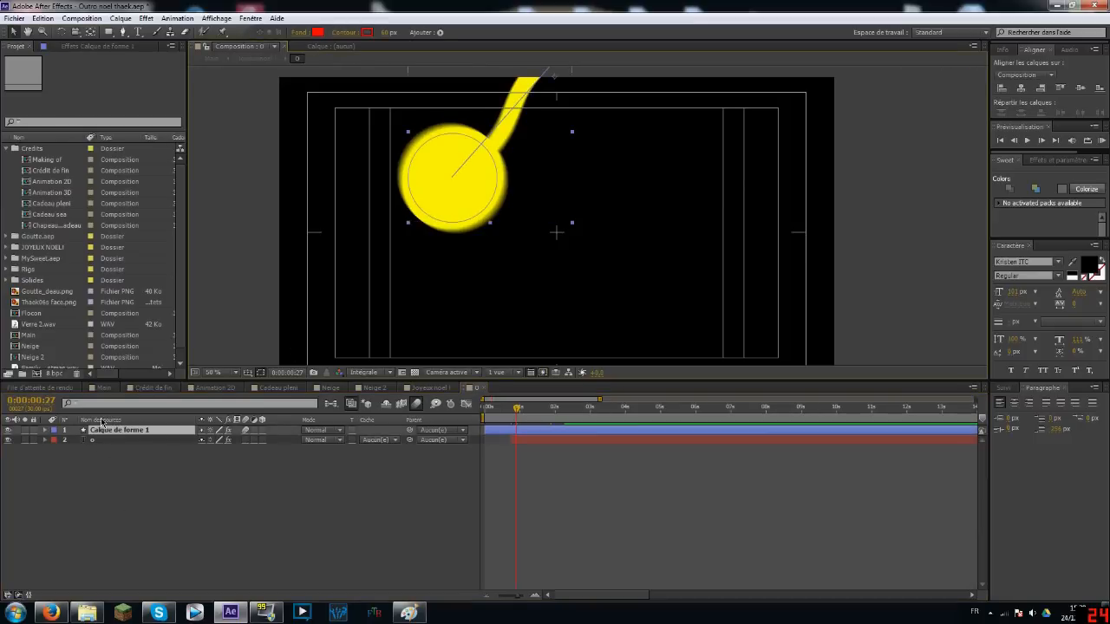
pyautogui.press('u')
pyautogui.click(139, 442)
pyautogui.moveTo(199, 442); pyautogui.dragTo(264, 442)
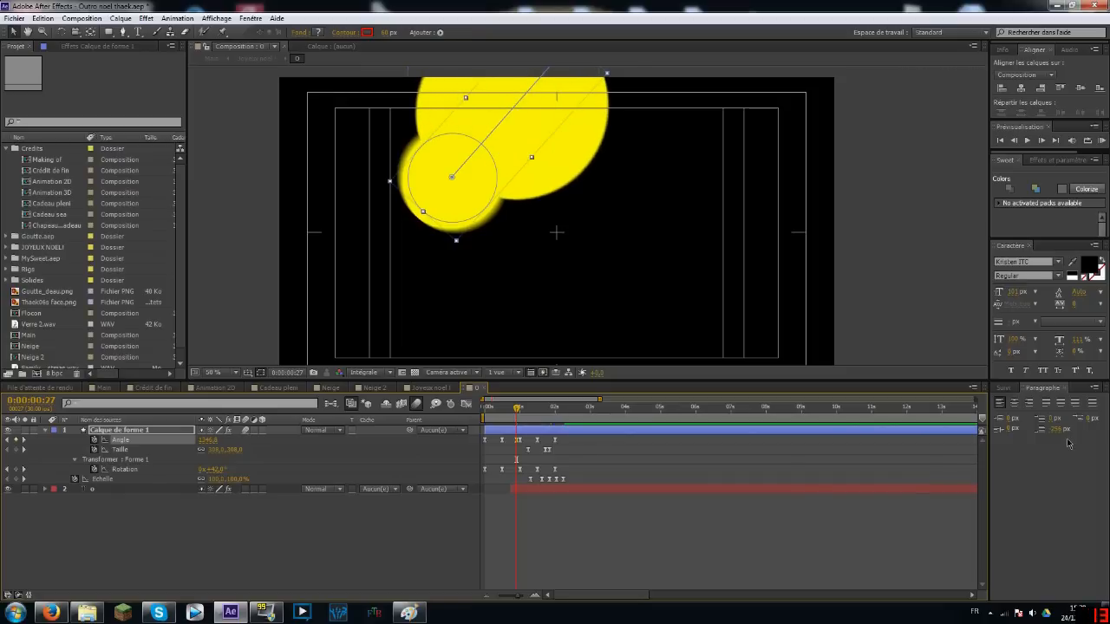
# - Undo the Angle change and scrub the title animation in the Main composition to 0:00:01:23 and back to 0:00:00:09
pyautogui.hotkey('ctrl', 'z')
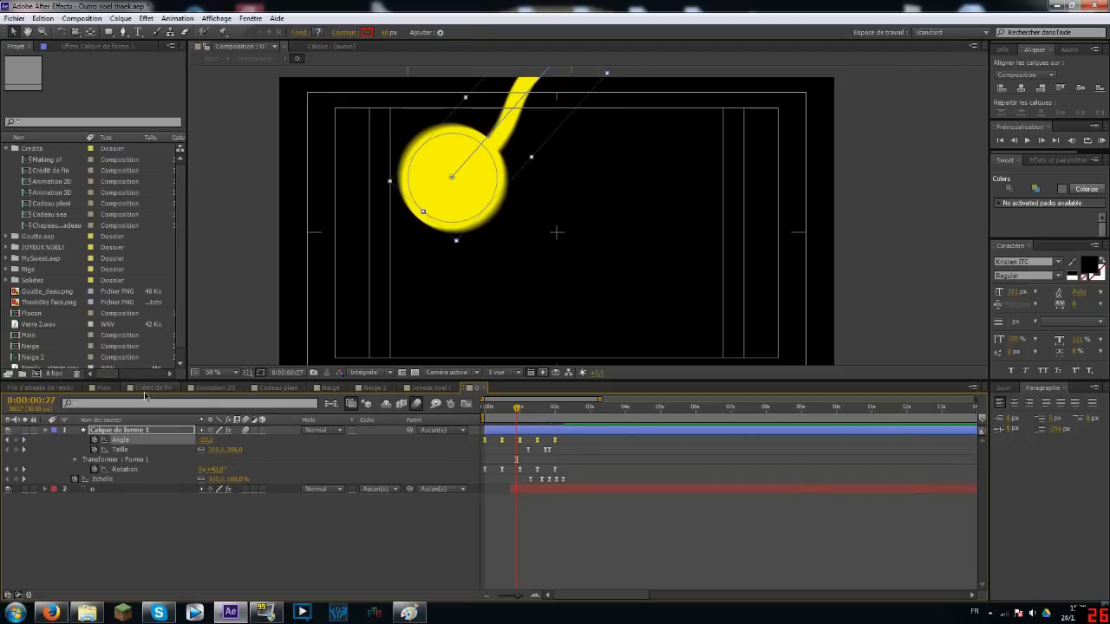
pyautogui.click(108, 388)
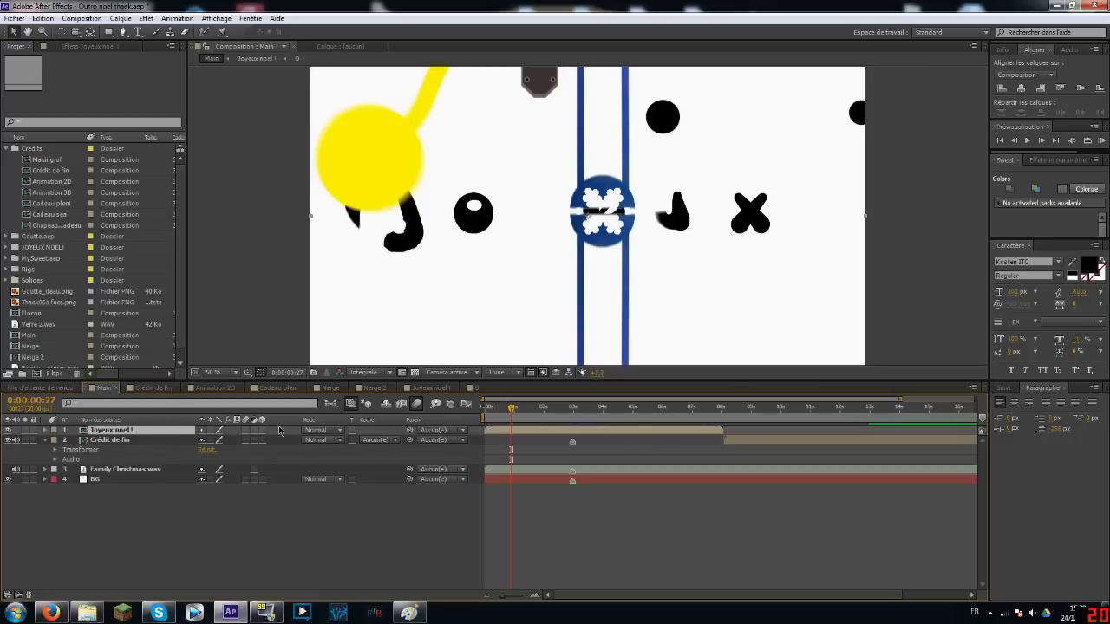
pyautogui.moveTo(568, 417); pyautogui.dragTo(537, 409)
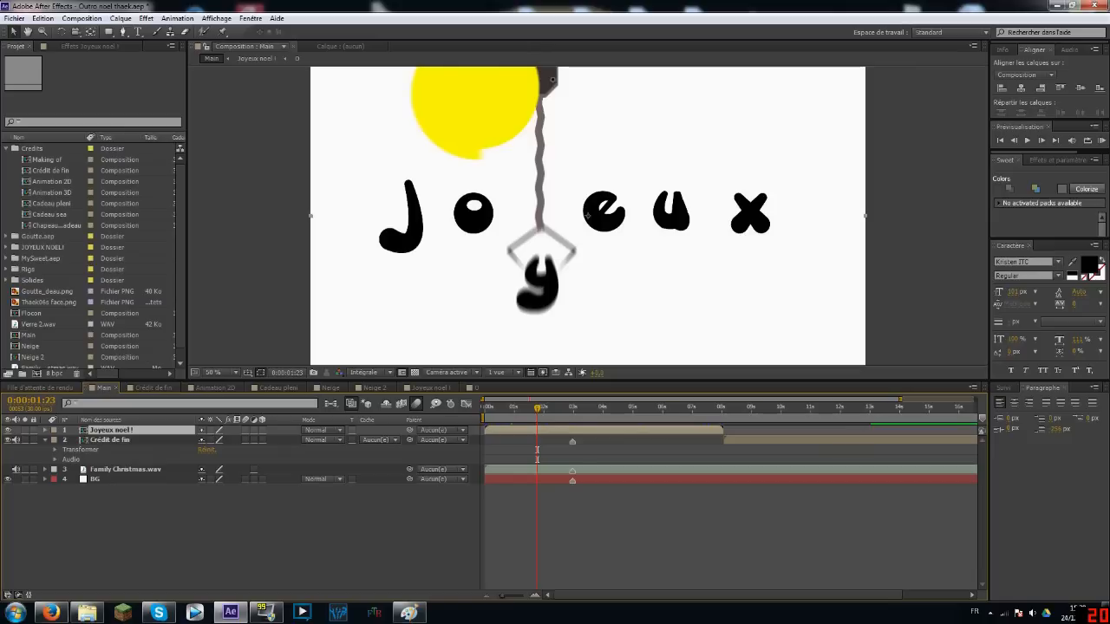
pyautogui.moveTo(546, 420); pyautogui.dragTo(493, 409)
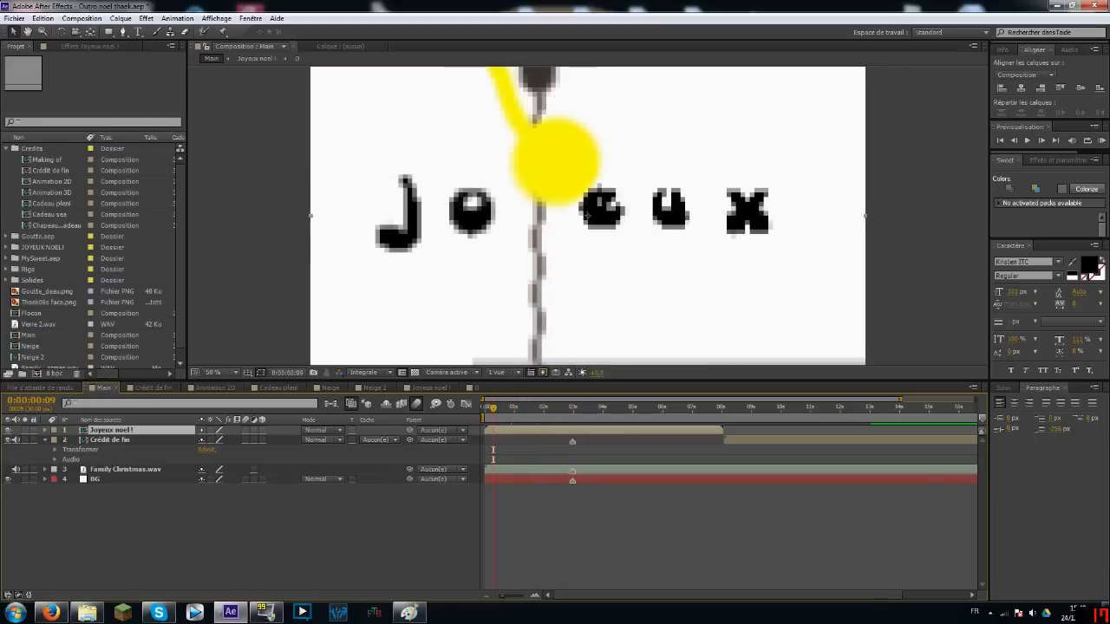
# - Open the Boomer haut composition through Joyeux noel ! and its [E] layer, and scrub it to 0:00:00:13
pyautogui.doubleClick(129, 431)
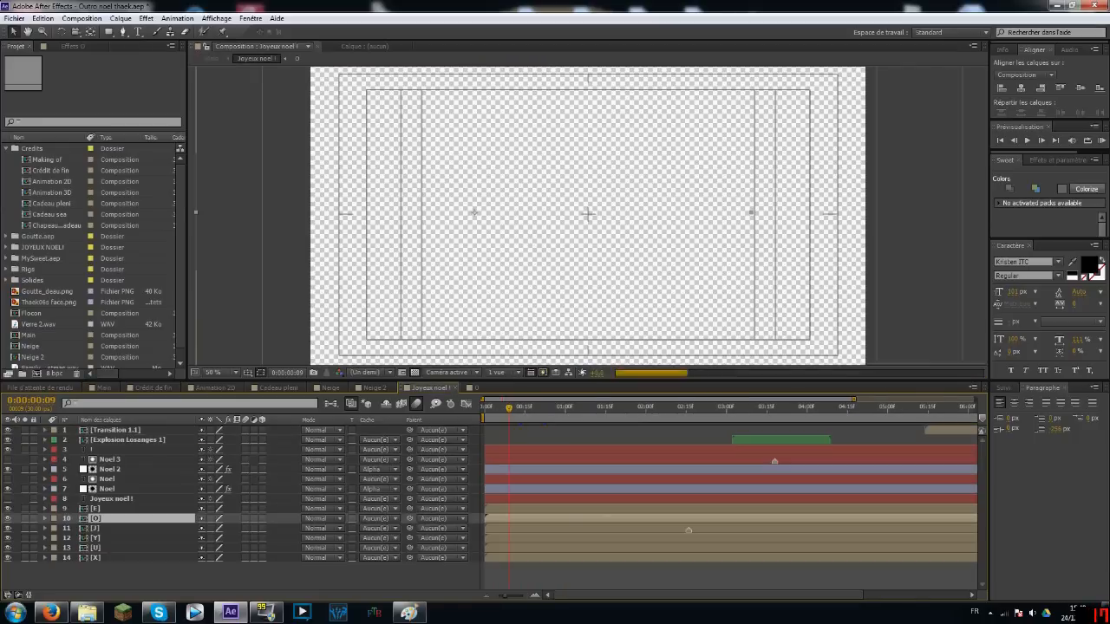
pyautogui.click(108, 510)
pyautogui.doubleClick(108, 511)
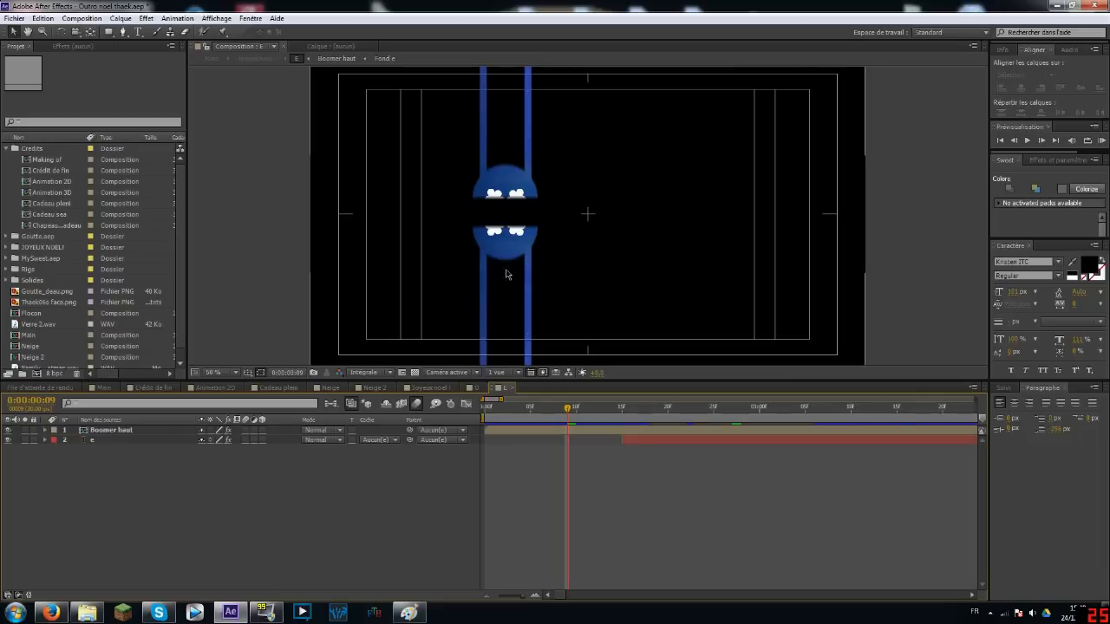
pyautogui.doubleClick(107, 431)
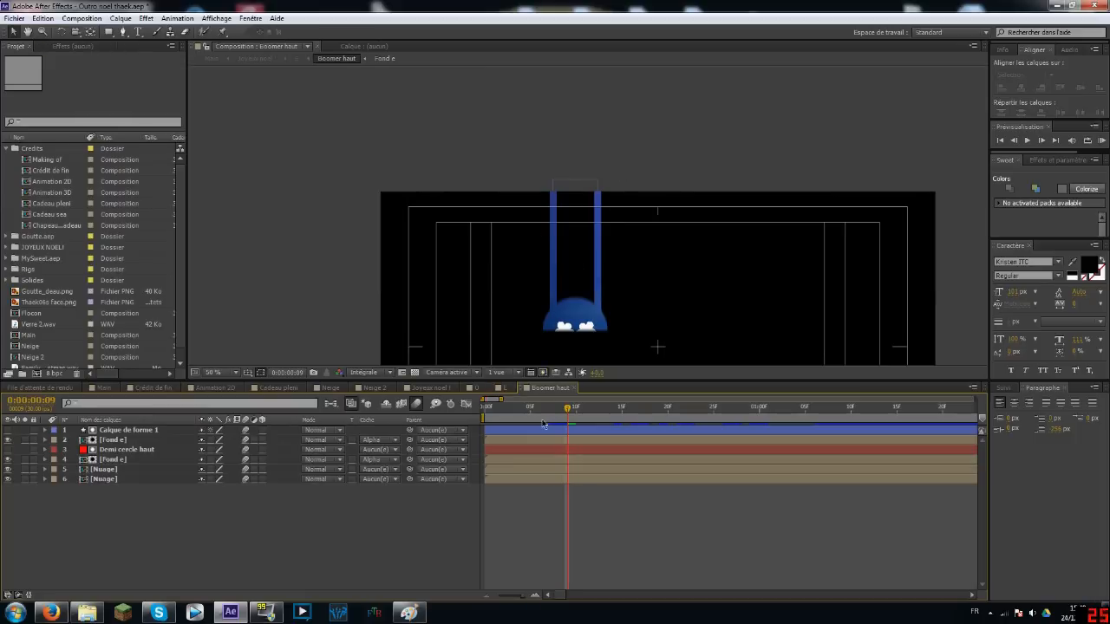
pyautogui.moveTo(560, 420); pyautogui.dragTo(604, 422)
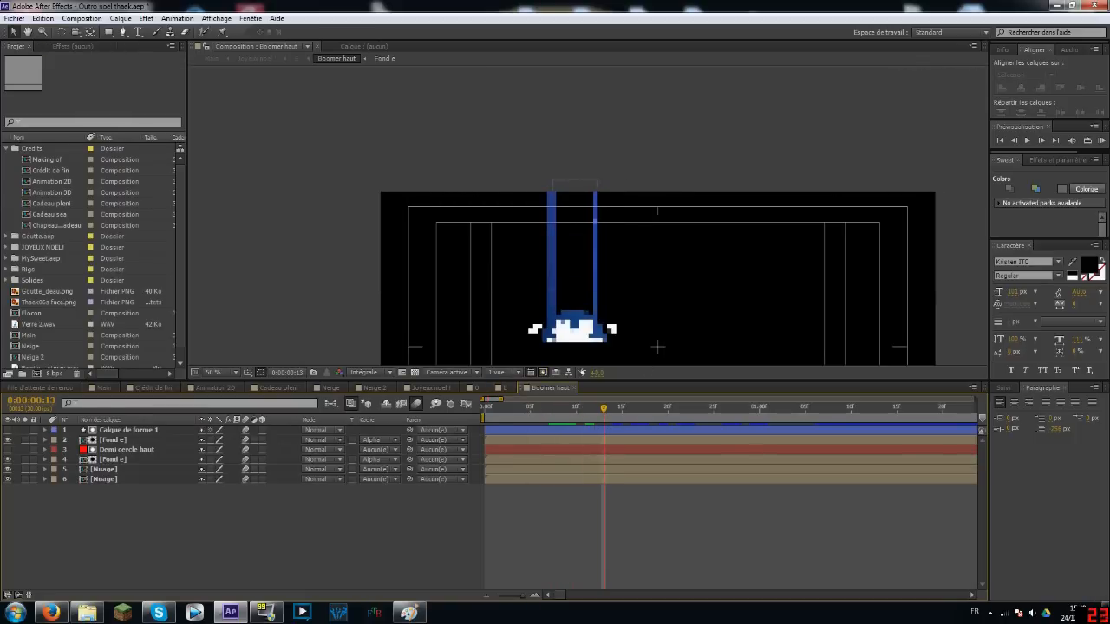
# - Open the Fond e composition, toggle the Miroir effect of the background image off and on, and select the Flocon 2 layer
pyautogui.click(107, 461)
pyautogui.doubleClick(106, 461)
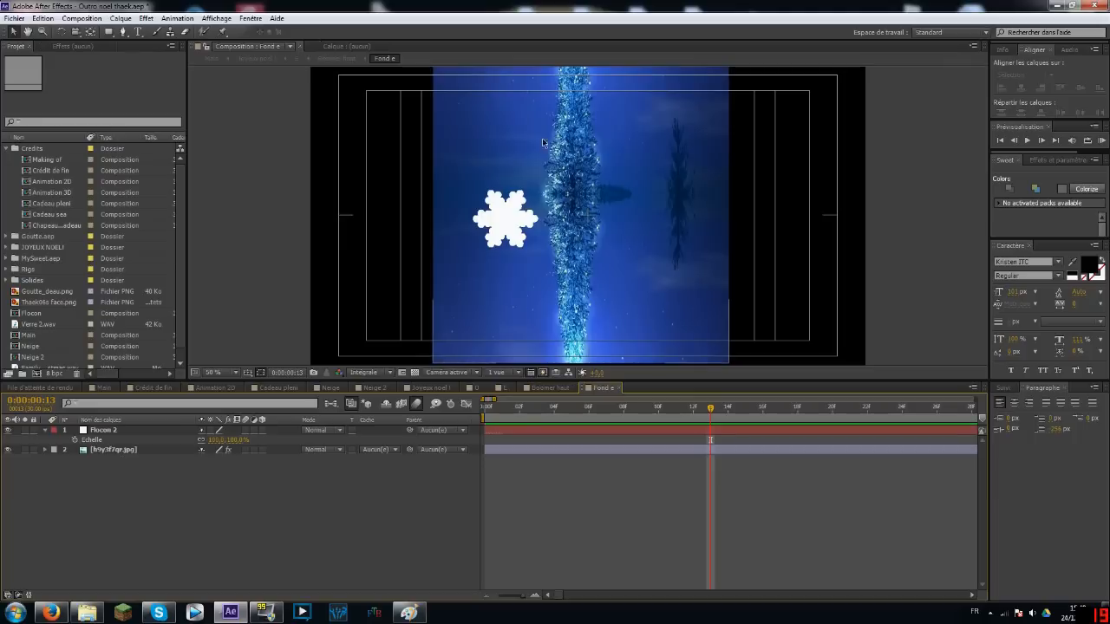
pyautogui.click(114, 450)
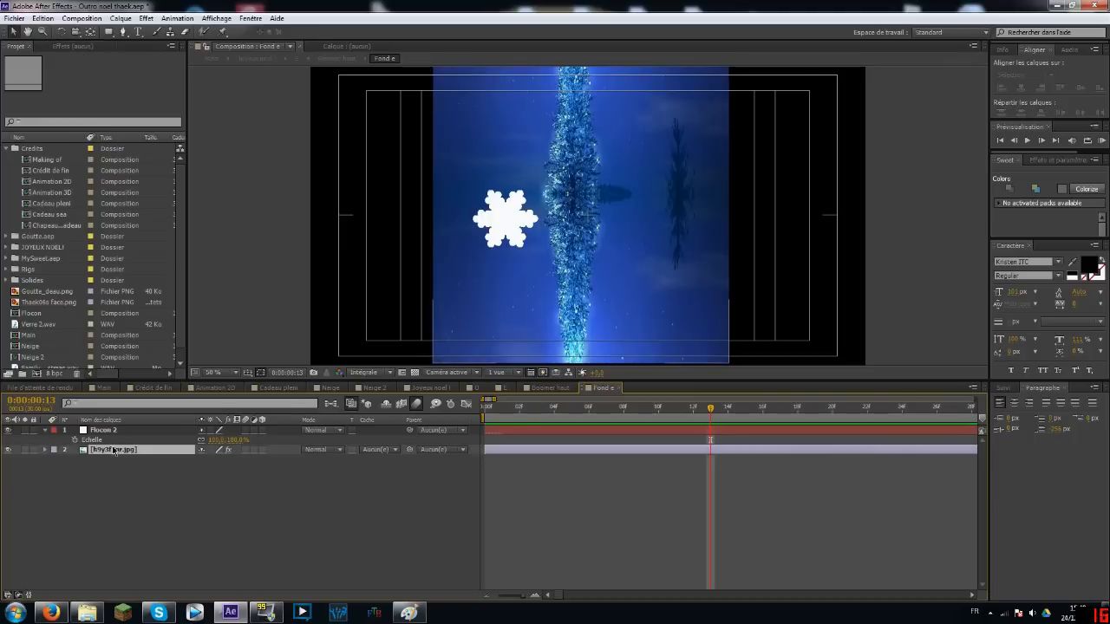
pyautogui.click(90, 46)
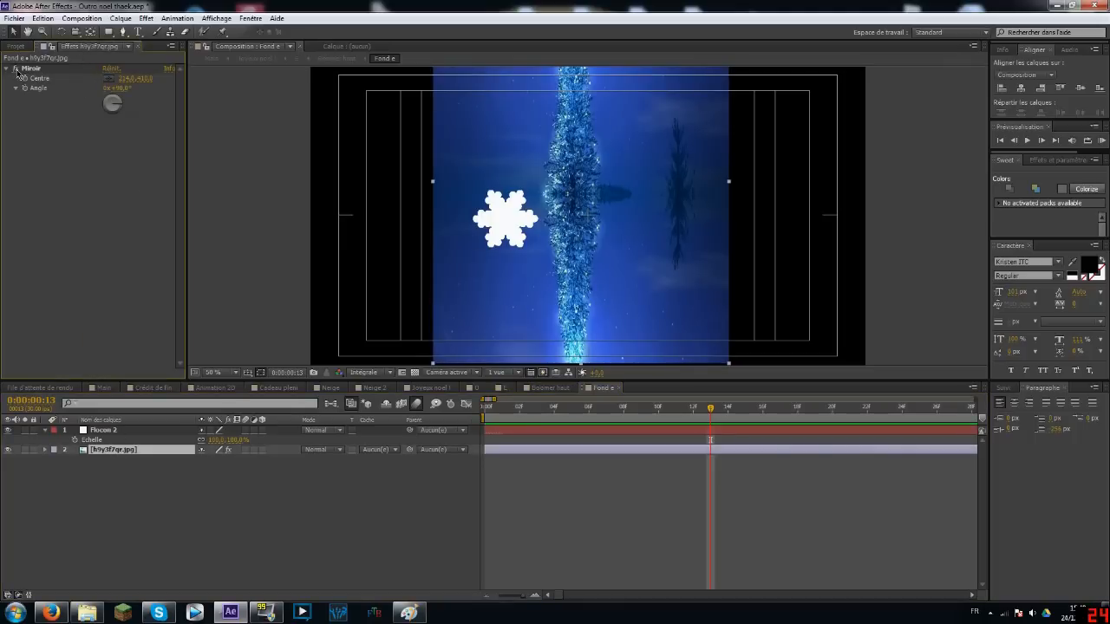
pyautogui.click(15, 69)
pyautogui.click(16, 69)
pyautogui.click(144, 431)
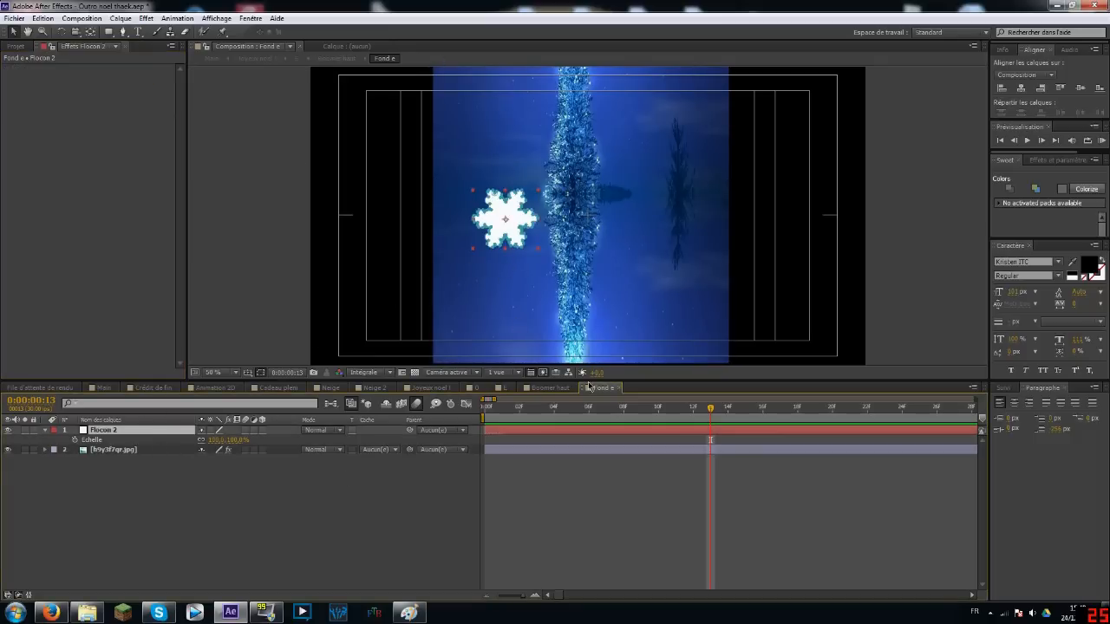
# - Return to the Boomer haut composition and scrub its animation back to 0:00:00:08
pyautogui.click(550, 387)
pyautogui.click(584, 407)
pyautogui.moveTo(583, 409); pyautogui.dragTo(539, 399)
pyautogui.press('pagedown')
pyautogui.press('pagedown')
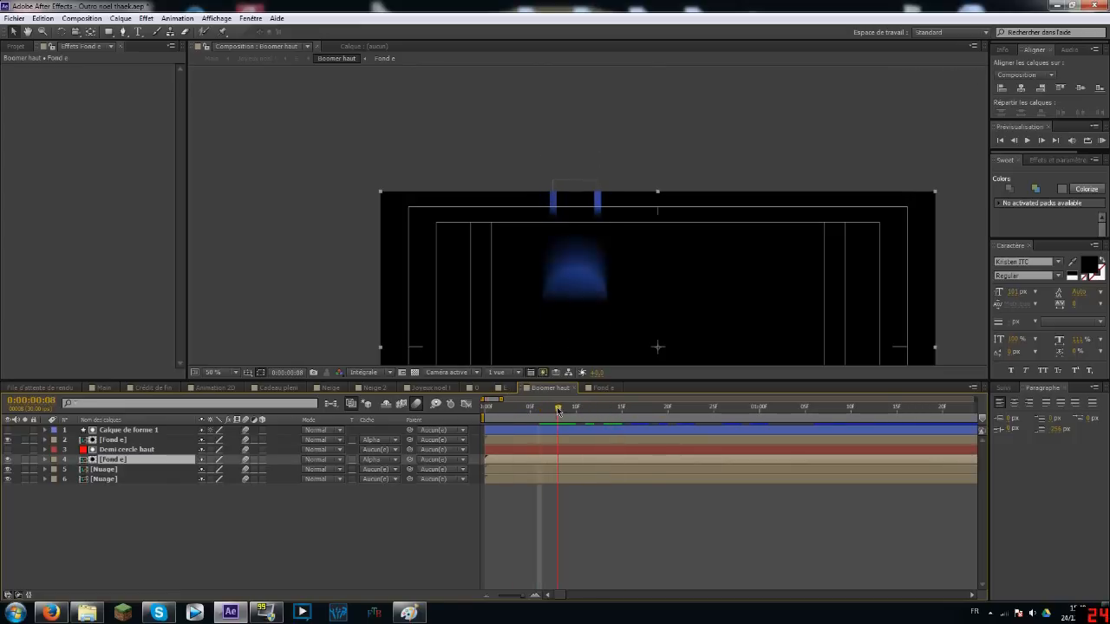
# - Select the Demi cercle haut matte and the [Fond e] layer below it, and view the clouds closely at frames 14 to 16
pyautogui.click(569, 315)
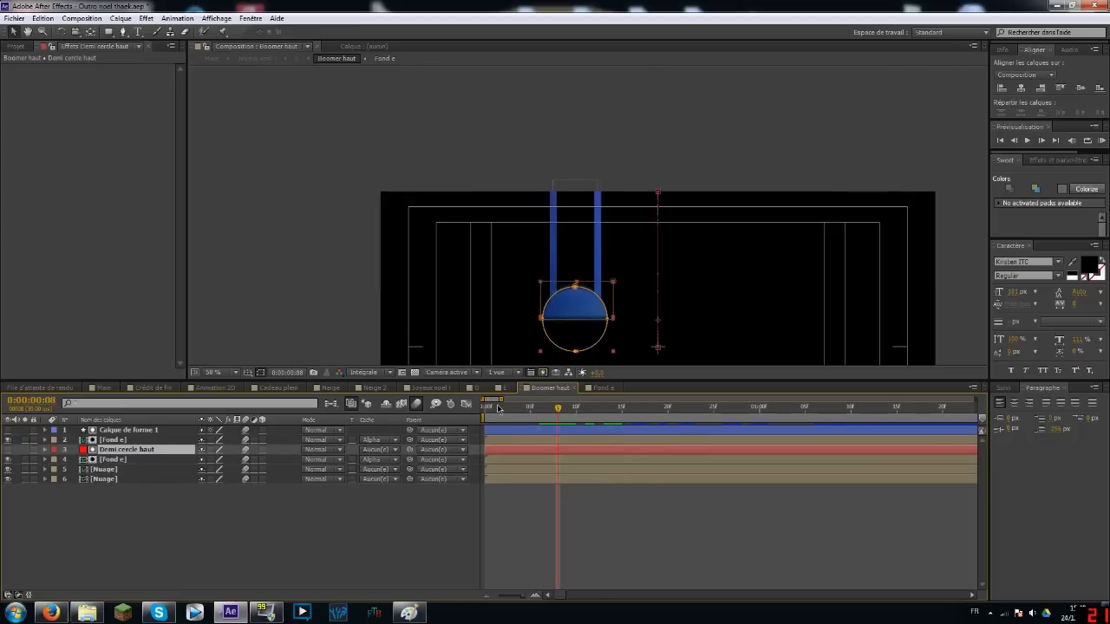
pyautogui.click(613, 407)
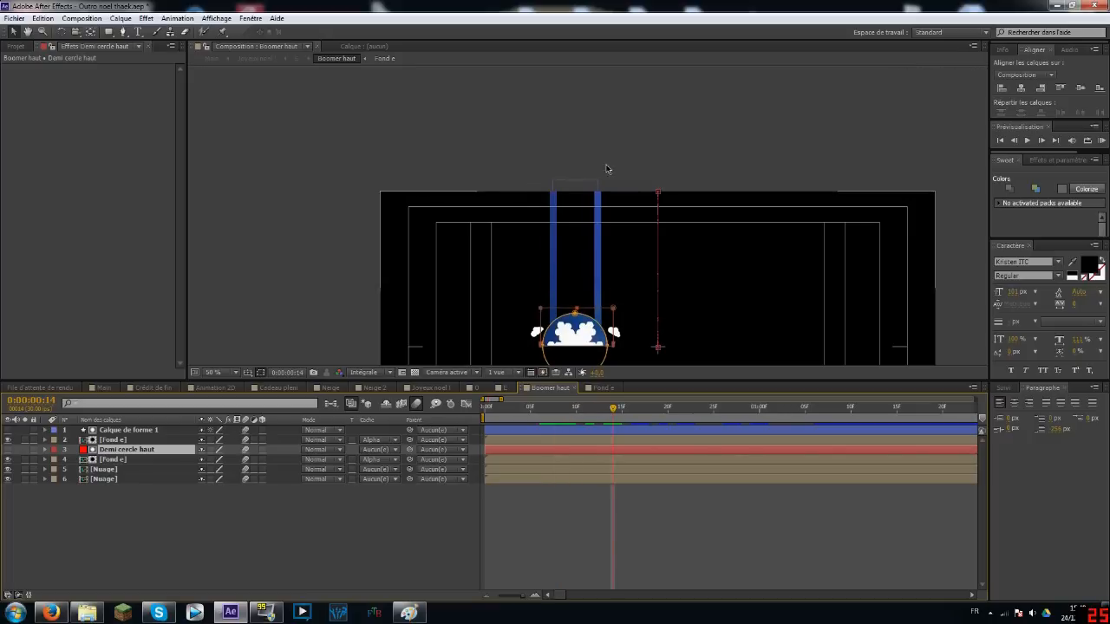
pyautogui.click(122, 460)
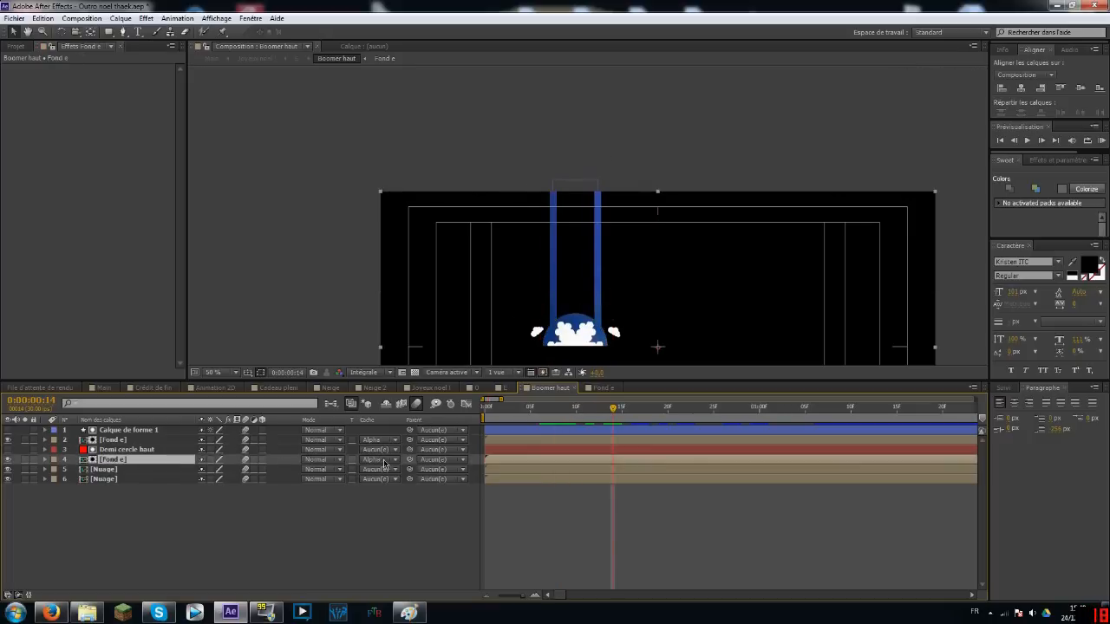
pyautogui.scroll(1, 602, 287)
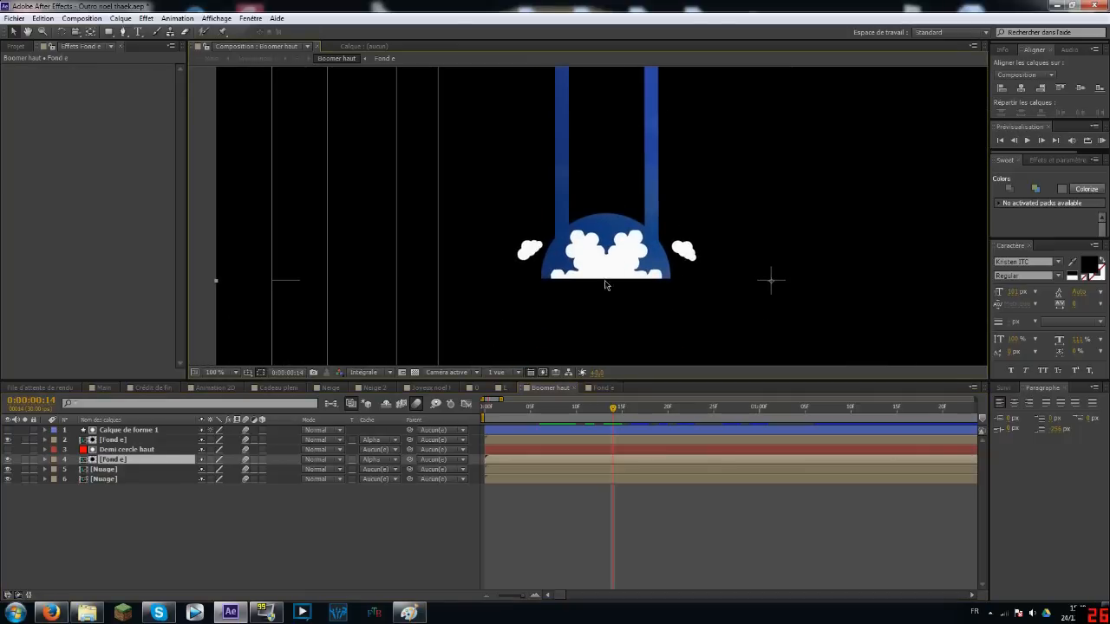
pyautogui.press('pagedown')
pyautogui.press('pagedown')
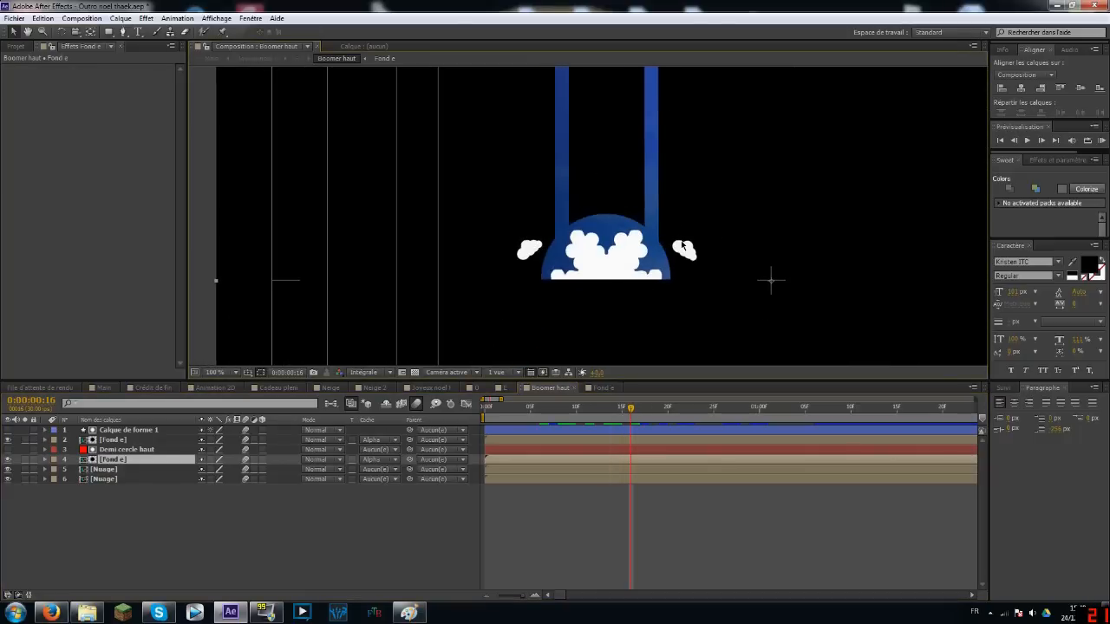
# - Return to the Joyeux noel ! composition and scrub the letter animations around 0:00:01:06 to 0:00:01:16
pyautogui.click(431, 388)
pyautogui.moveTo(533, 414); pyautogui.dragTo(582, 410)
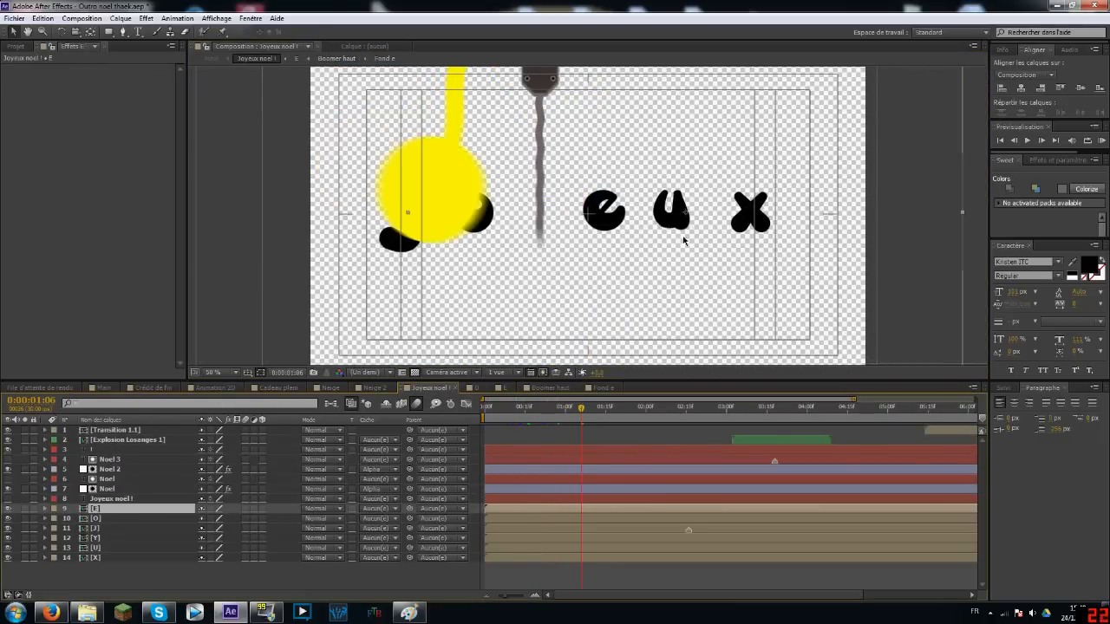
pyautogui.moveTo(567, 406); pyautogui.dragTo(559, 410)
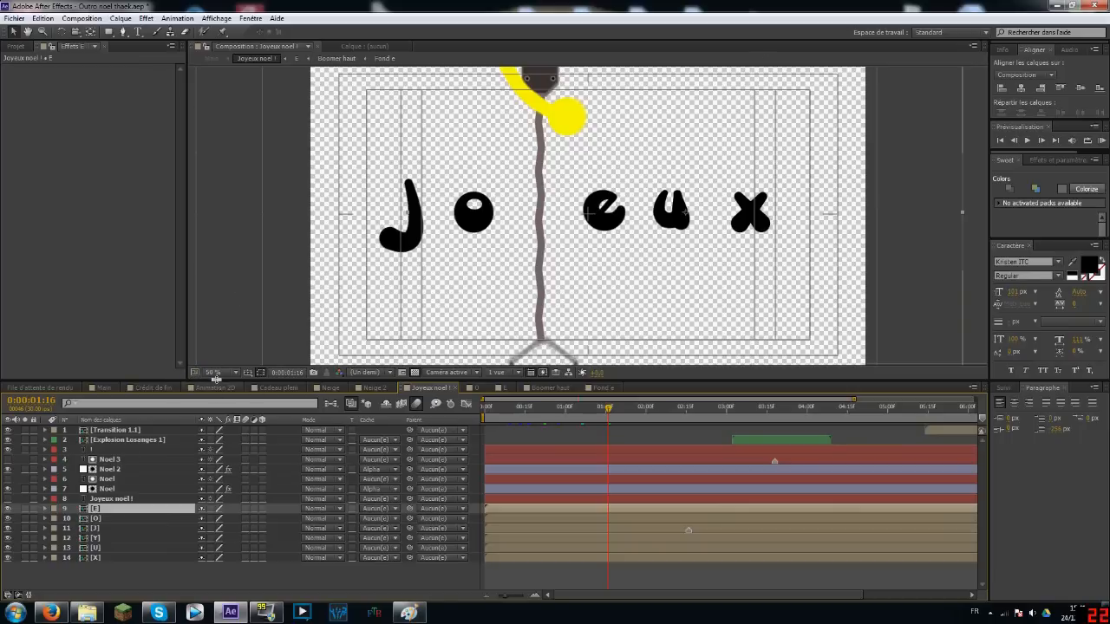
# - Open the Crédit de fin composition from Main and scrub it to 0:00:00:12
pyautogui.click(104, 387)
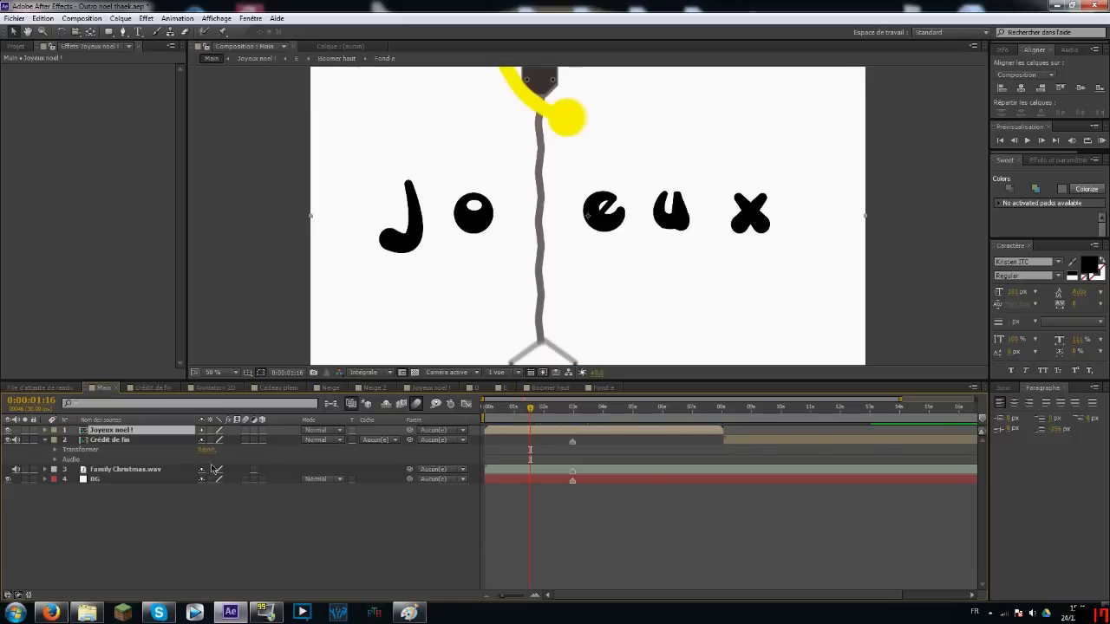
pyautogui.click(104, 441)
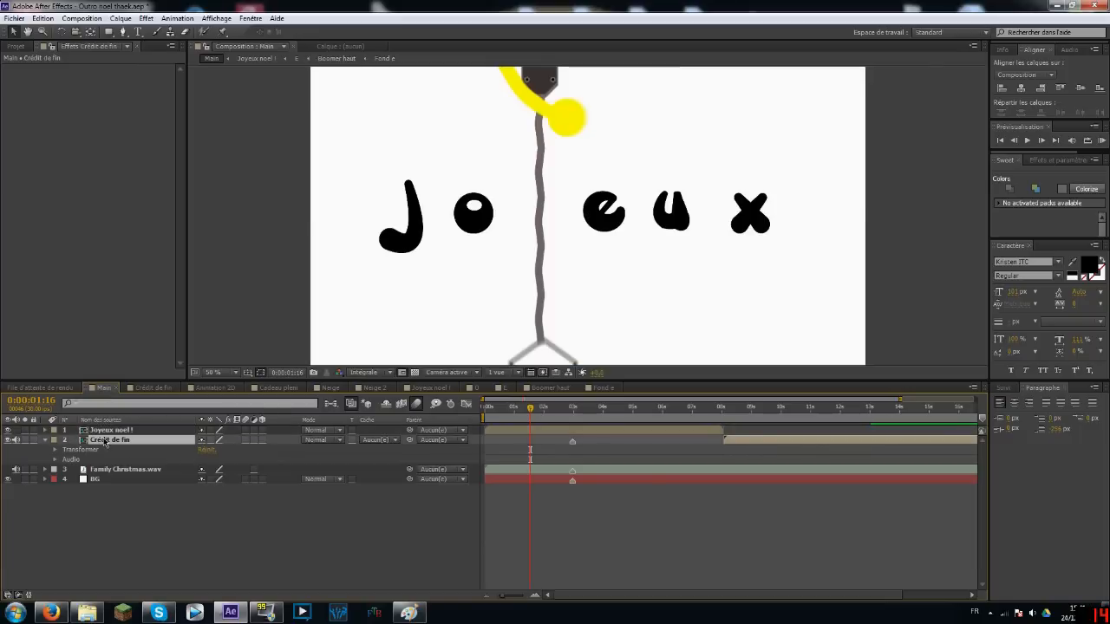
pyautogui.doubleClick(105, 441)
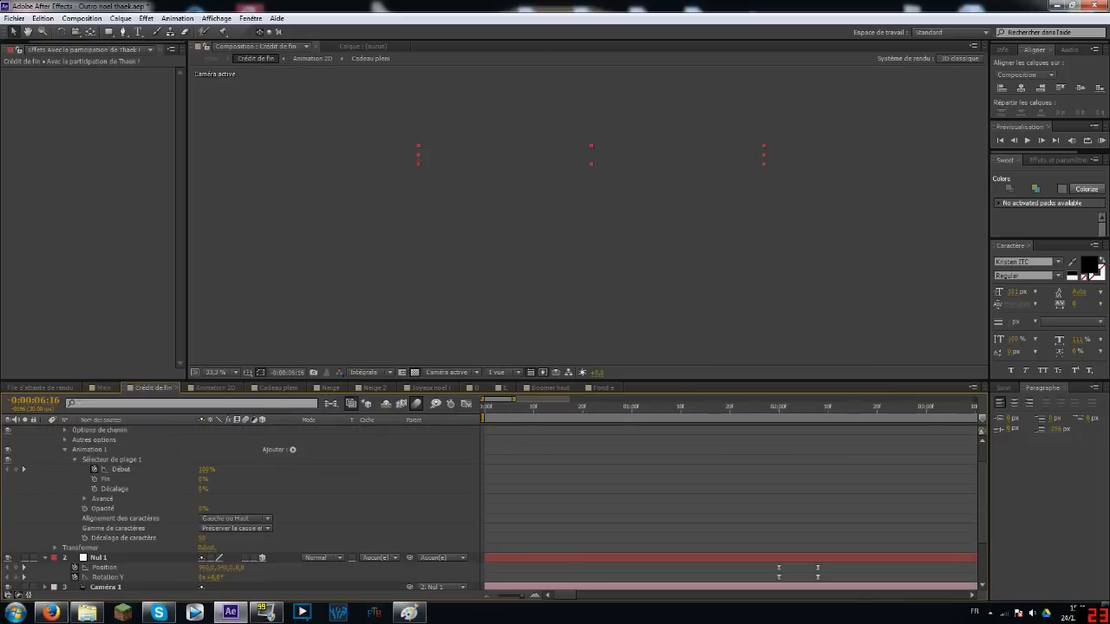
pyautogui.moveTo(503, 412); pyautogui.dragTo(399, 421)
pyautogui.moveTo(484, 418); pyautogui.dragTo(543, 412)
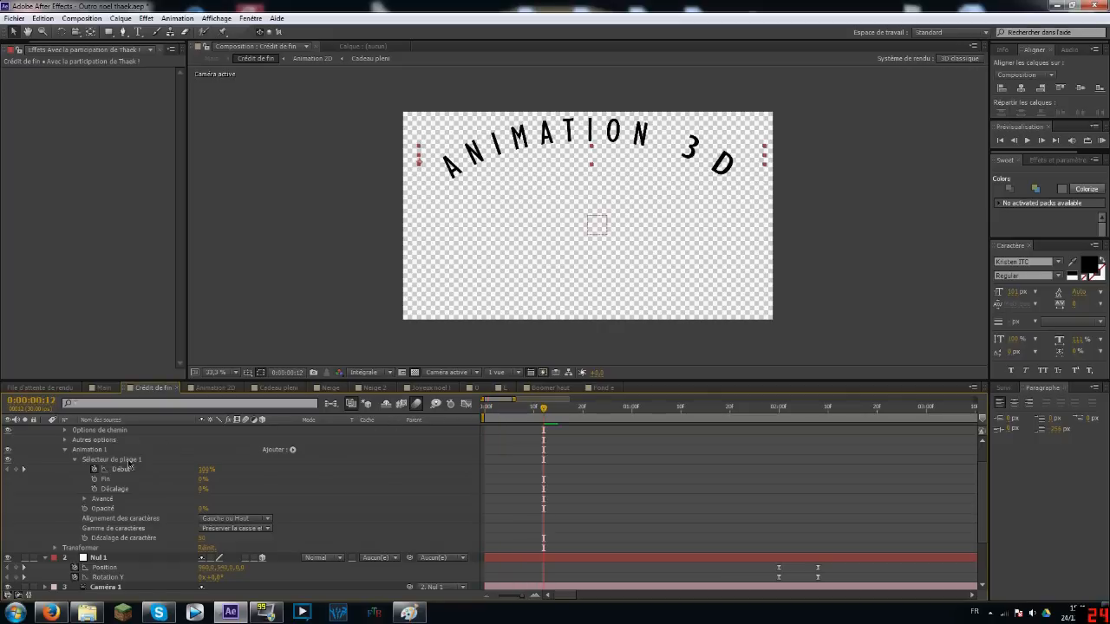
# - Open the Animation 3D composition from the Crédit de fin layers and go to 0:00:00:03
pyautogui.scroll(1, 154, 516)
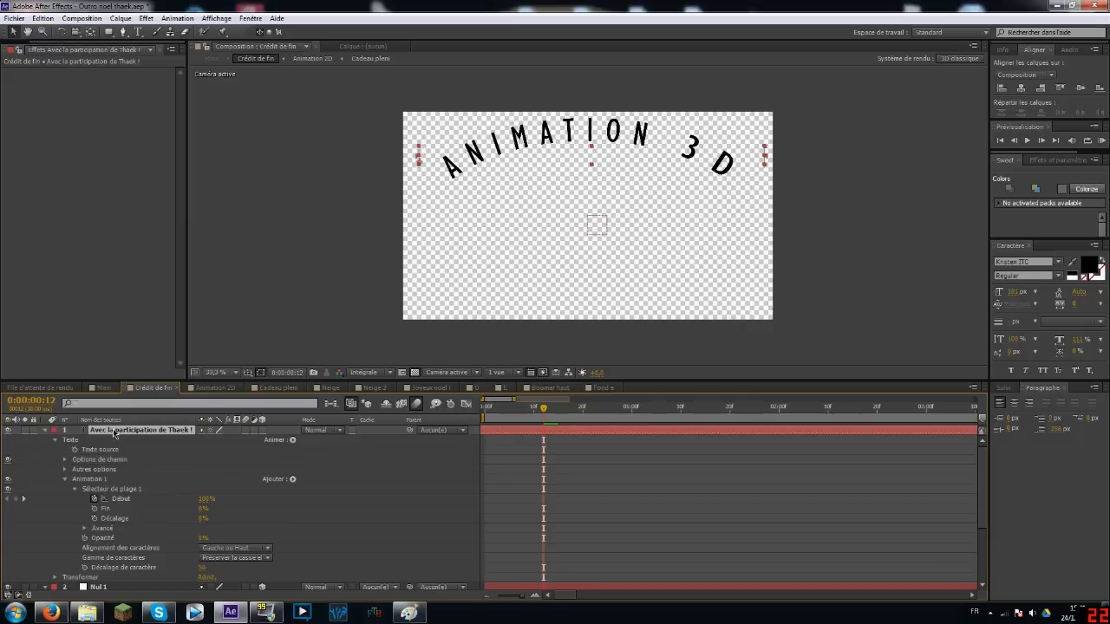
pyautogui.scroll(-3, 104, 494)
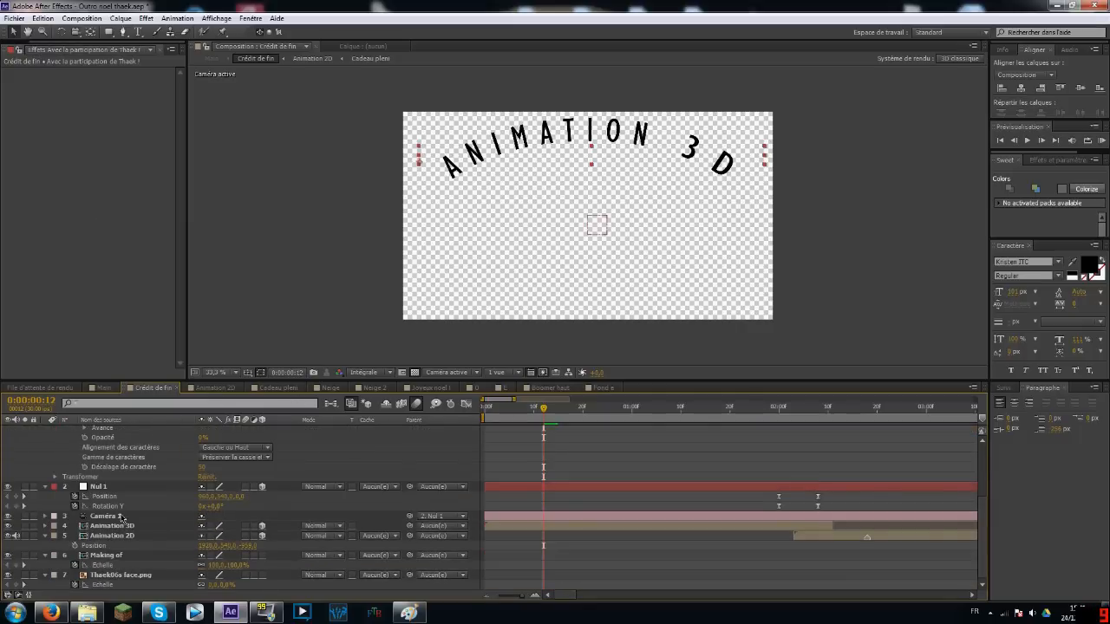
pyautogui.doubleClick(119, 526)
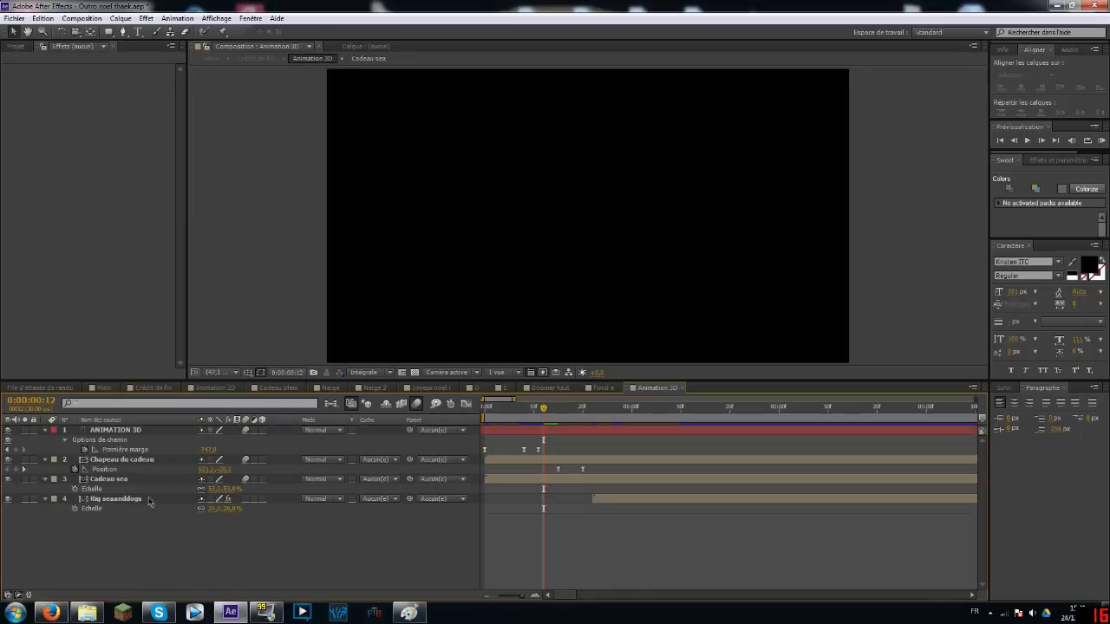
pyautogui.moveTo(425, 416); pyautogui.dragTo(499, 419)
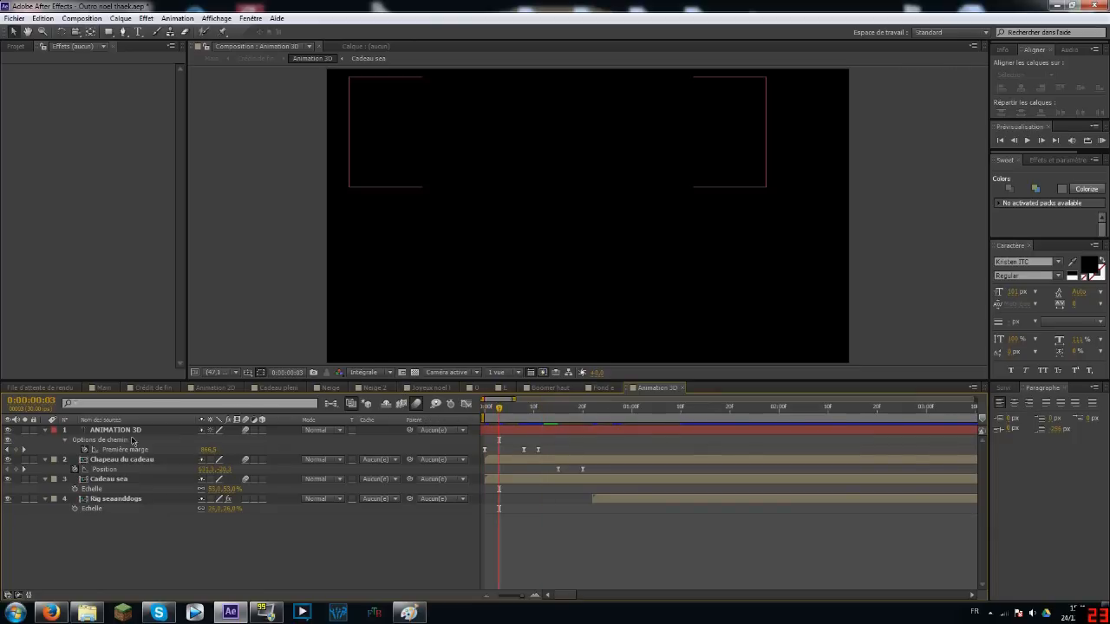
# - Show the transparency grid, select the ANIMATION 3D text layer and scrub its animation to 0:00:00:17
pyautogui.click(415, 373)
pyautogui.click(108, 430)
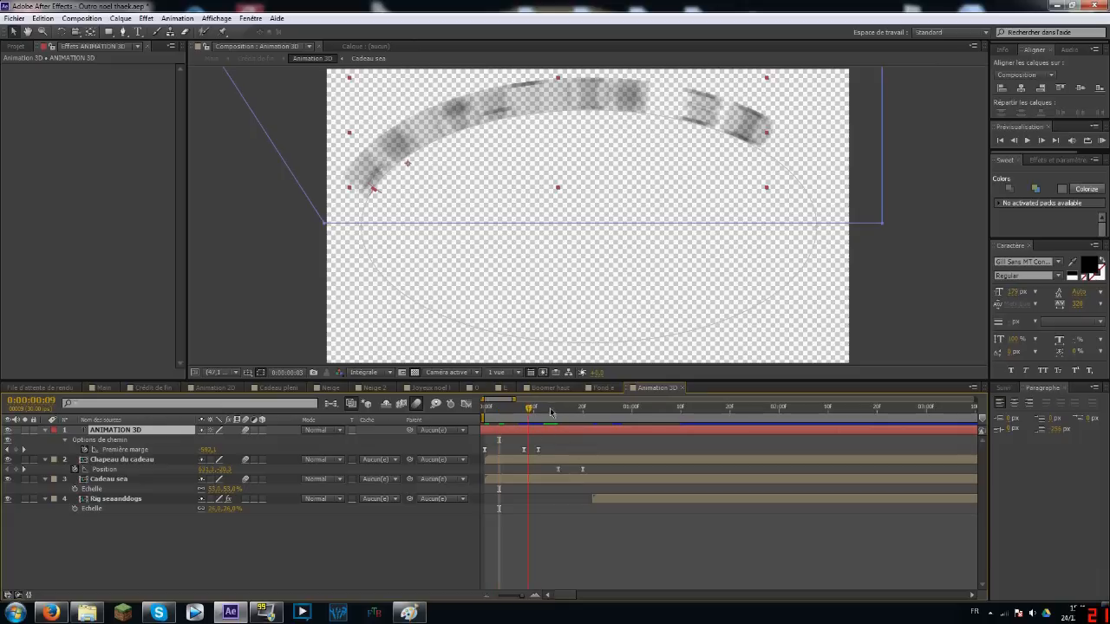
pyautogui.moveTo(549, 407); pyautogui.dragTo(567, 407)
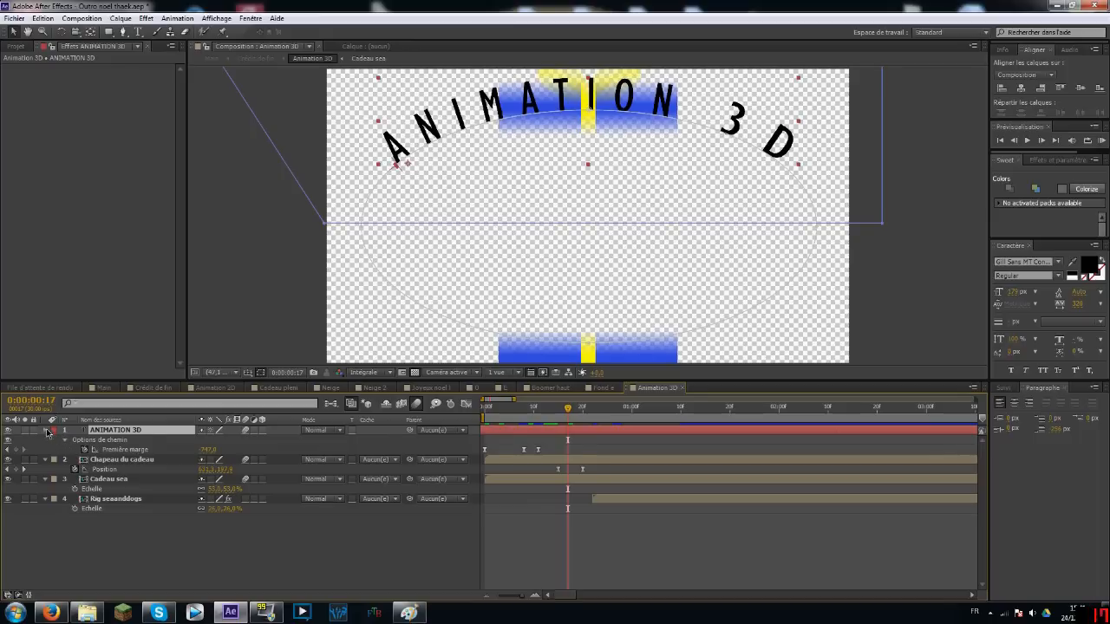
# - Reveal the ANIMATION 3D layer's path options and select its Chemin property and the Première marge keyframes
pyautogui.click(46, 431)
pyautogui.click(46, 431)
pyautogui.click(94, 470)
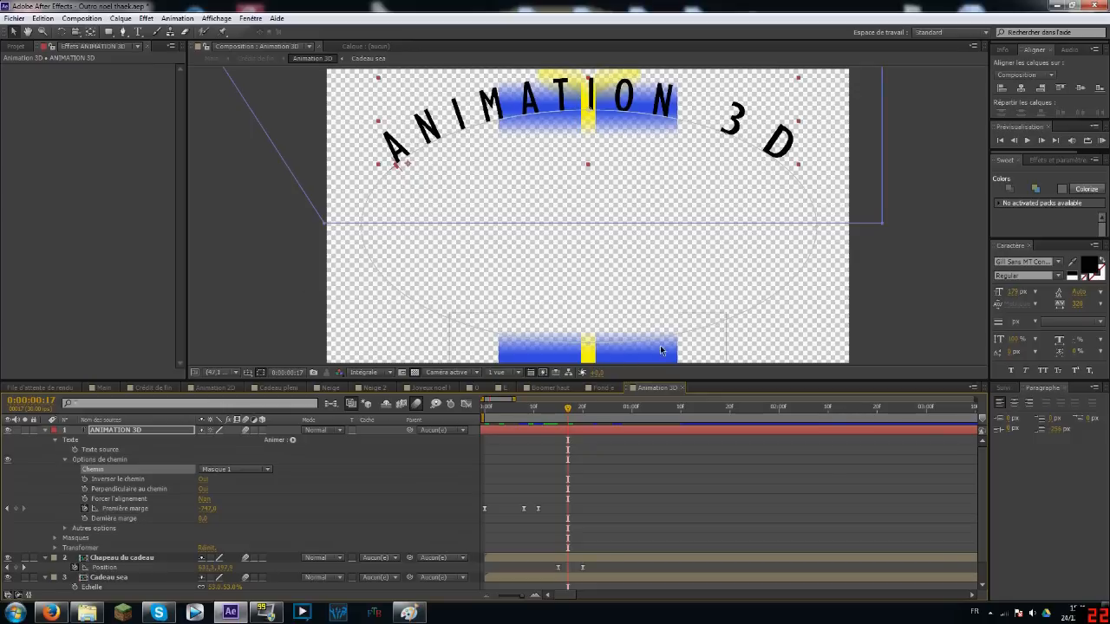
pyautogui.click(112, 511)
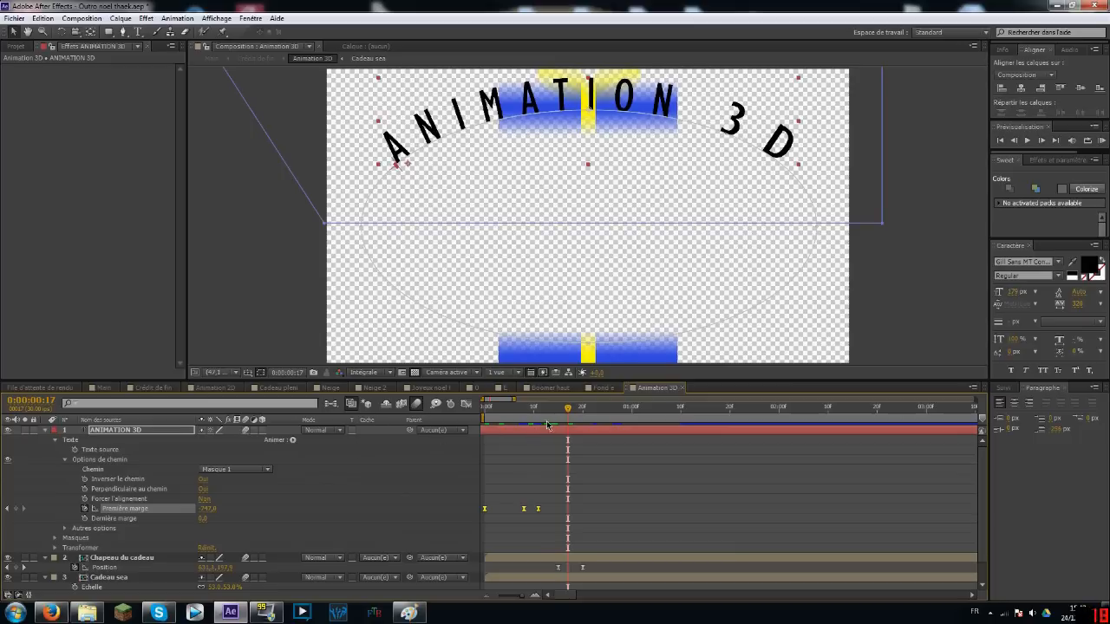
# - Select the gift layers in Animation 3D and open the Chapeau du cadeau composition
pyautogui.click(130, 557)
pyautogui.click(130, 576)
pyautogui.click(147, 559)
pyautogui.doubleClick(148, 561)
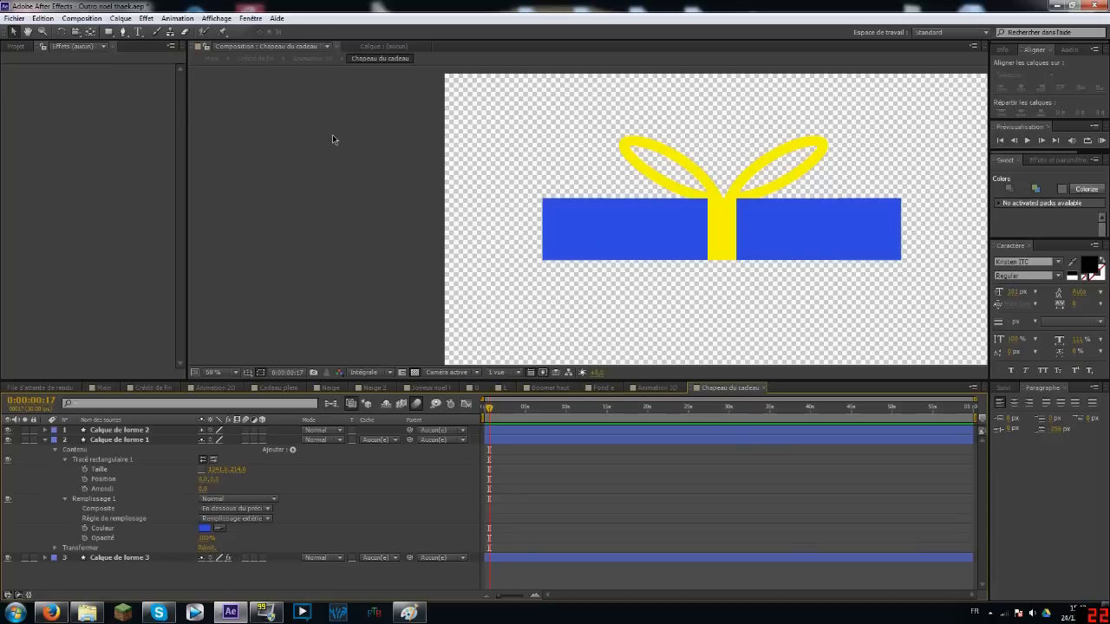
# - Return to the Animation 3D composition and open the Cadeau sea composition from its layers
pyautogui.click(222, 389)
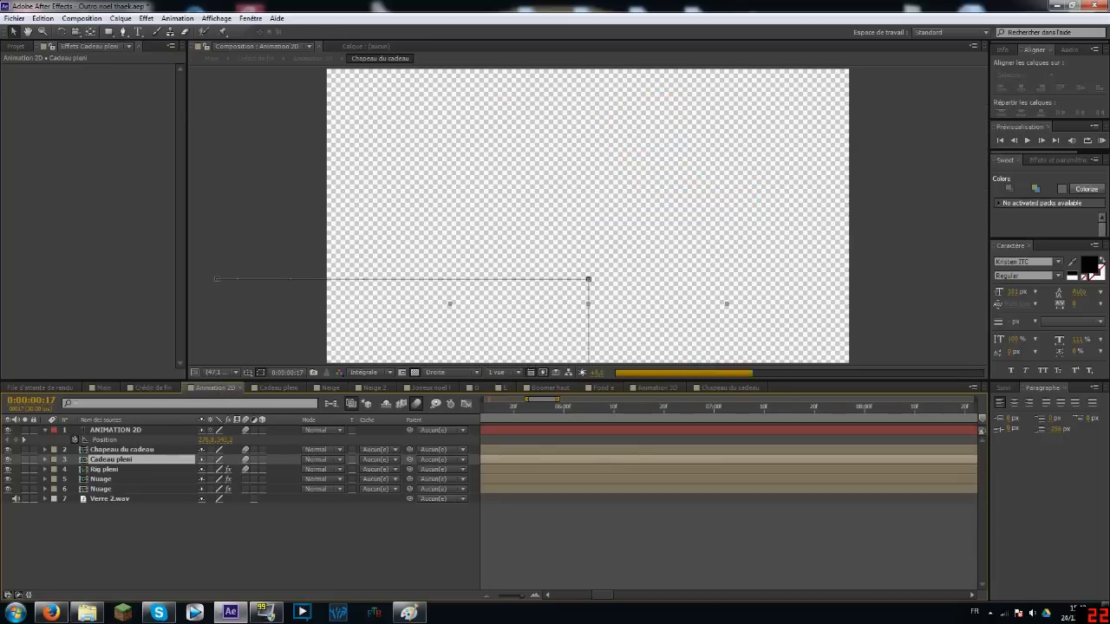
pyautogui.click(657, 388)
pyautogui.scroll(-1, 119, 565)
pyautogui.doubleClick(122, 555)
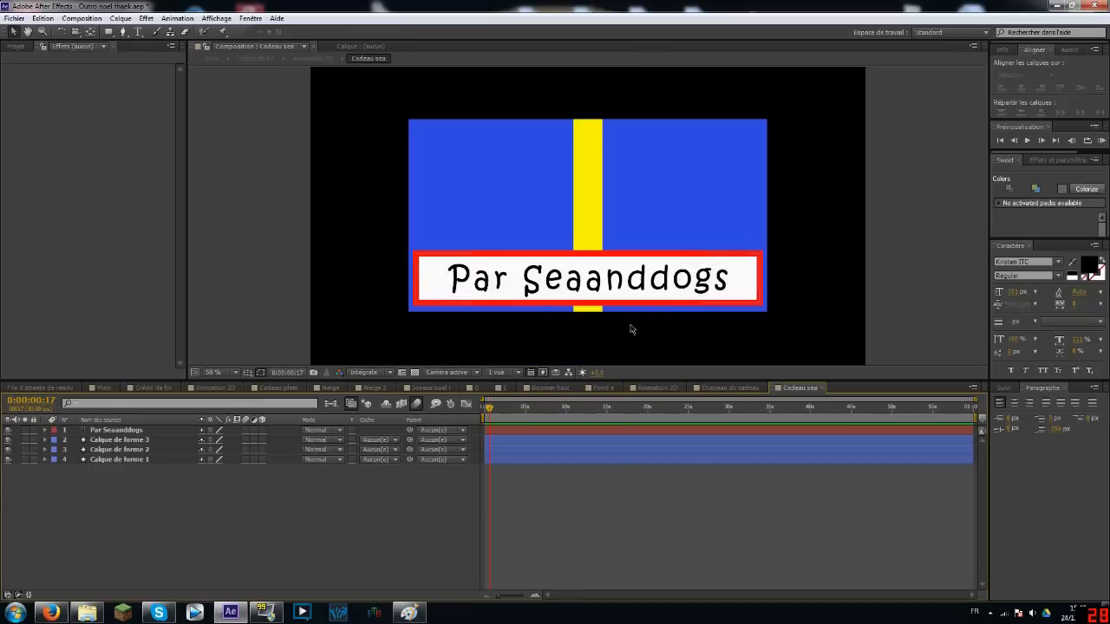
# - Scrub the Animation 3D composition until the character emerges from the gift, and open the Rig seaanddogs composition
pyautogui.click(659, 386)
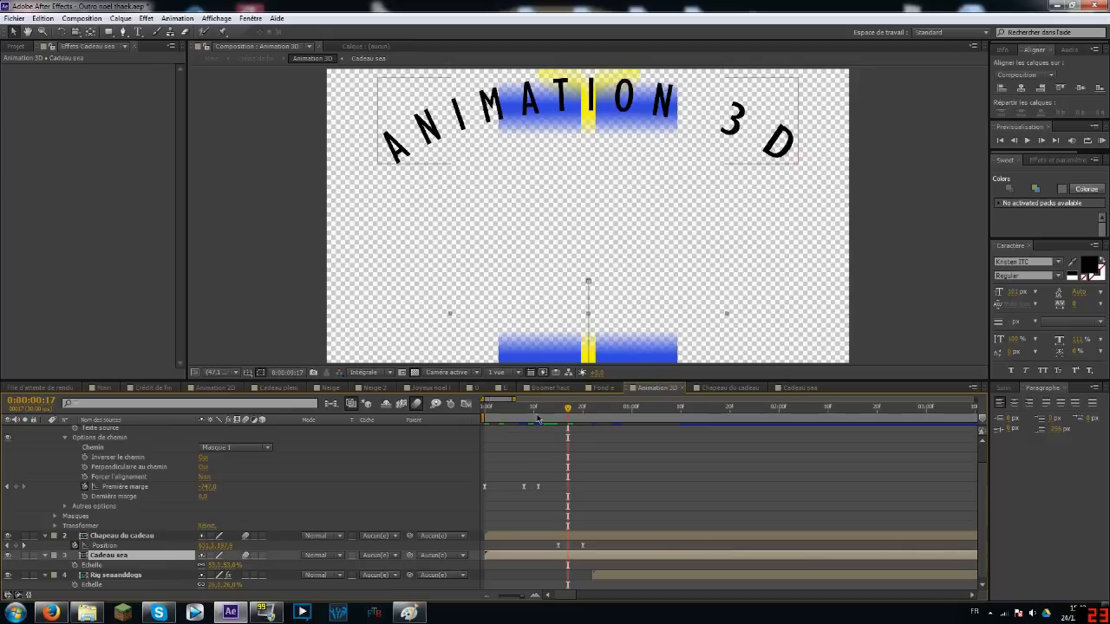
pyautogui.click(581, 409)
pyautogui.moveTo(581, 412); pyautogui.dragTo(672, 410)
pyautogui.doubleClick(567, 221)
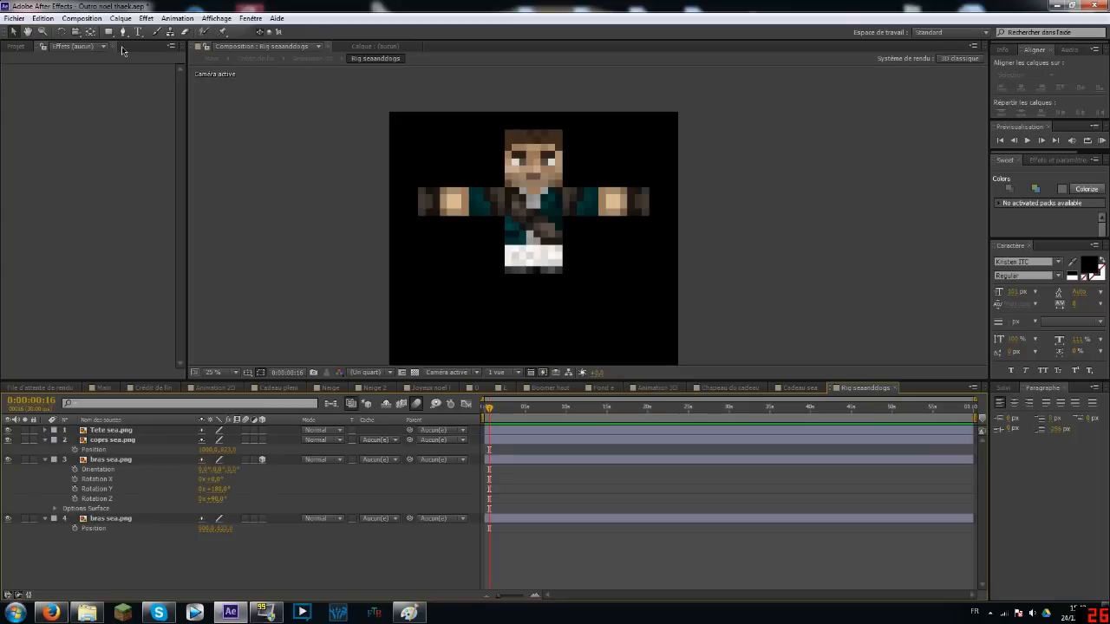
# - Return to Animation 3D, reveal the Rig seaanddogs layer's keyframes and select its Marionnette Déformation group
pyautogui.click(657, 387)
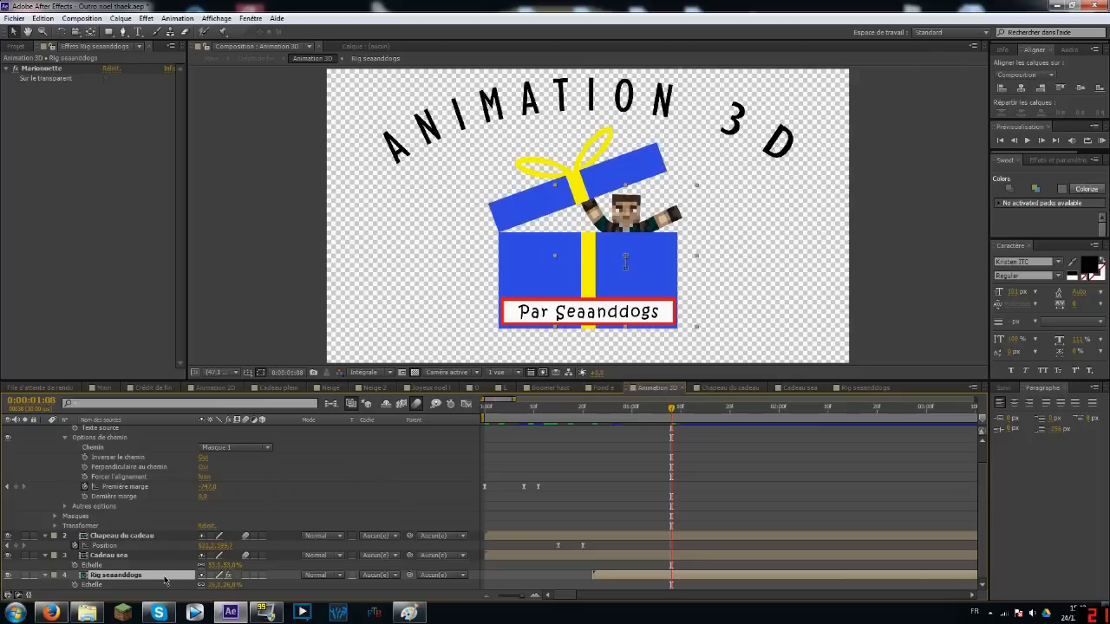
pyautogui.press('u')
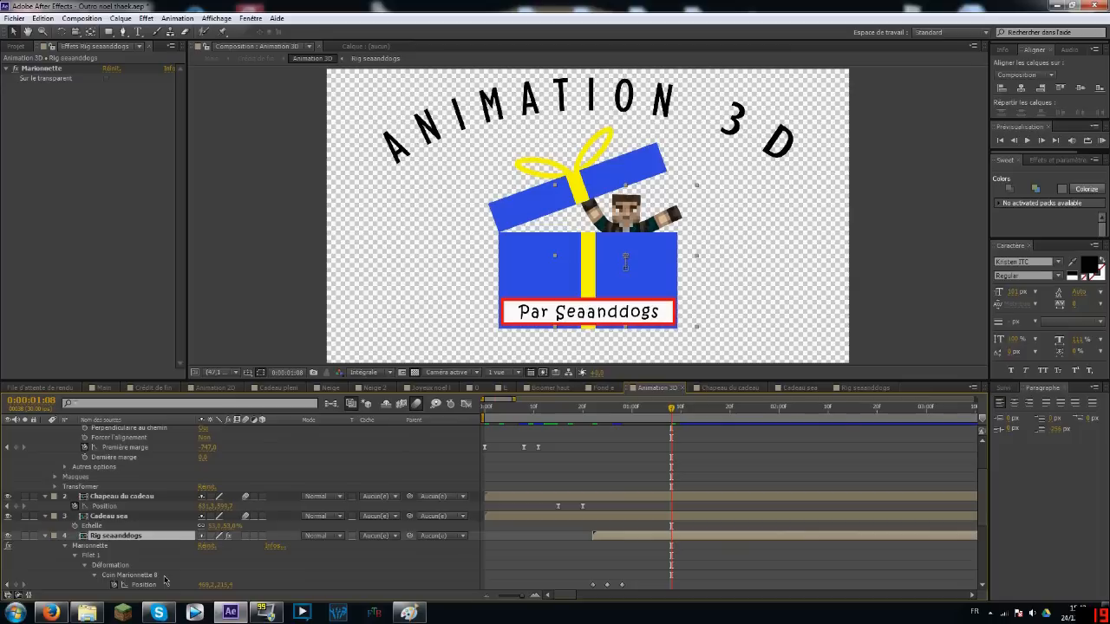
pyautogui.click(121, 574)
pyautogui.click(110, 565)
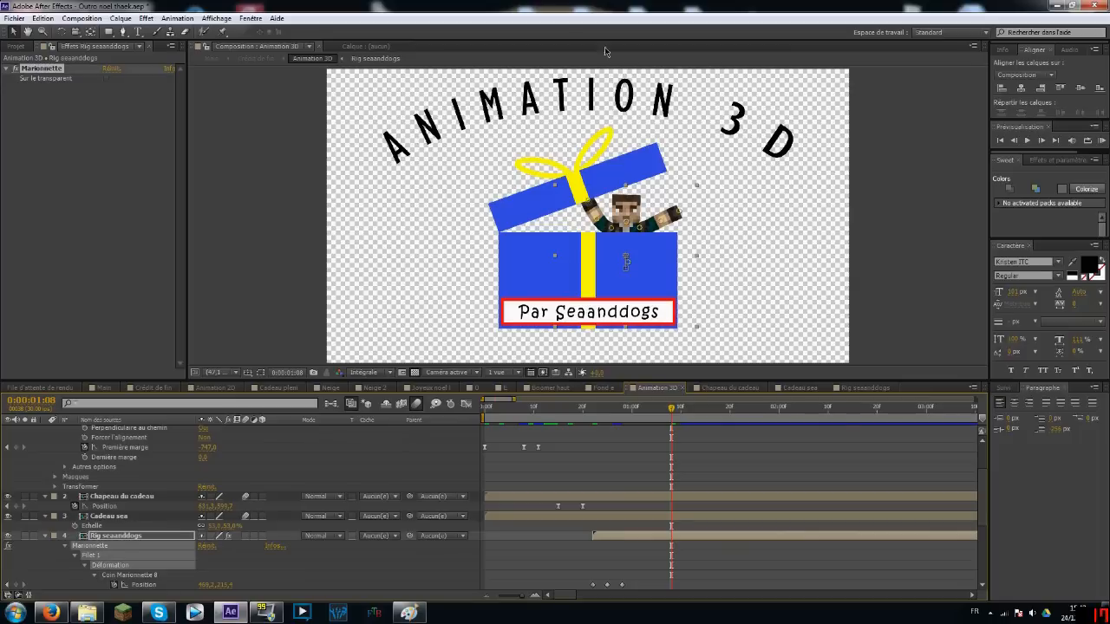
# - Place a Marionnette puppet pin on the face of the character in the gift and delete it
pyautogui.scroll(1, 605, 52)
pyautogui.click(224, 33)
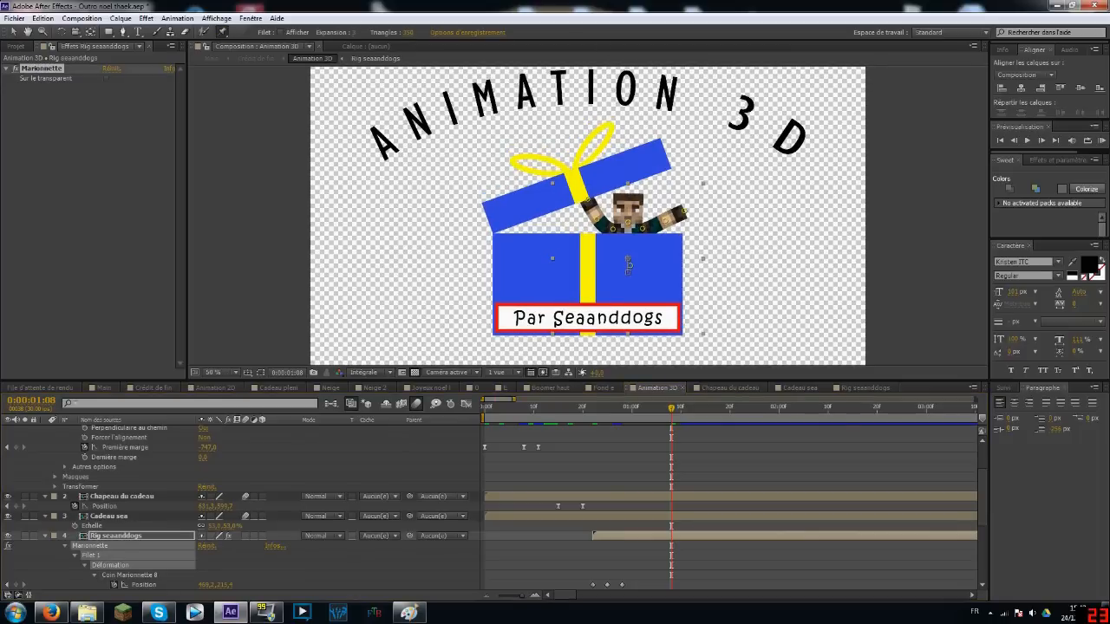
pyautogui.click(628, 202)
pyautogui.moveTo(628, 205)
pyautogui.mouseDown()
pyautogui.moveTo(617, 205)
pyautogui.moveTo(627, 205)
pyautogui.mouseUp()
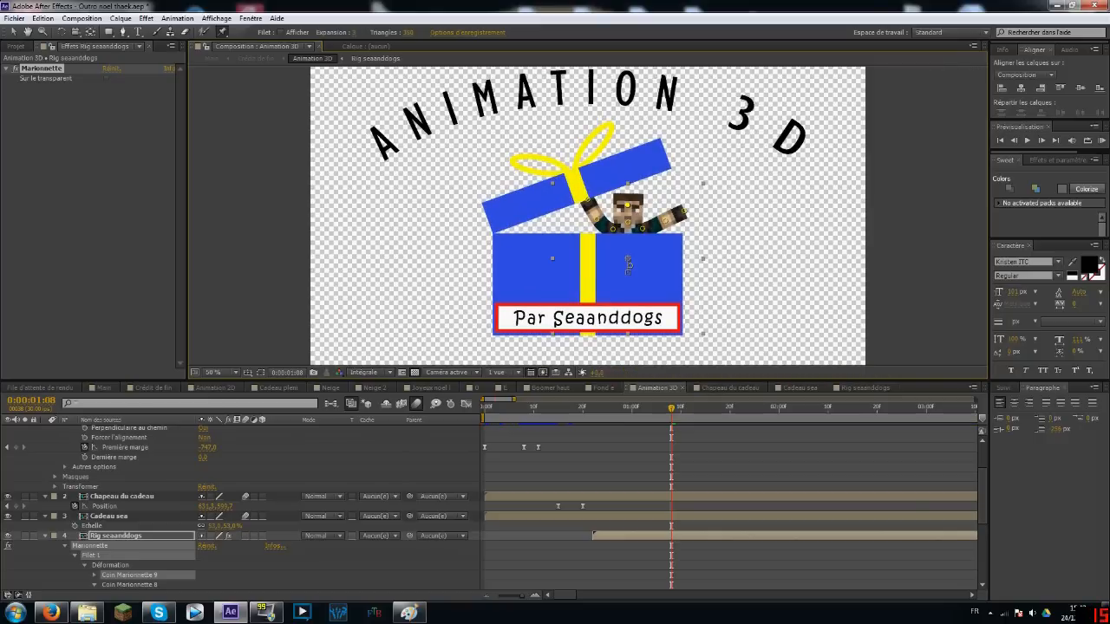
pyautogui.press('Delete')
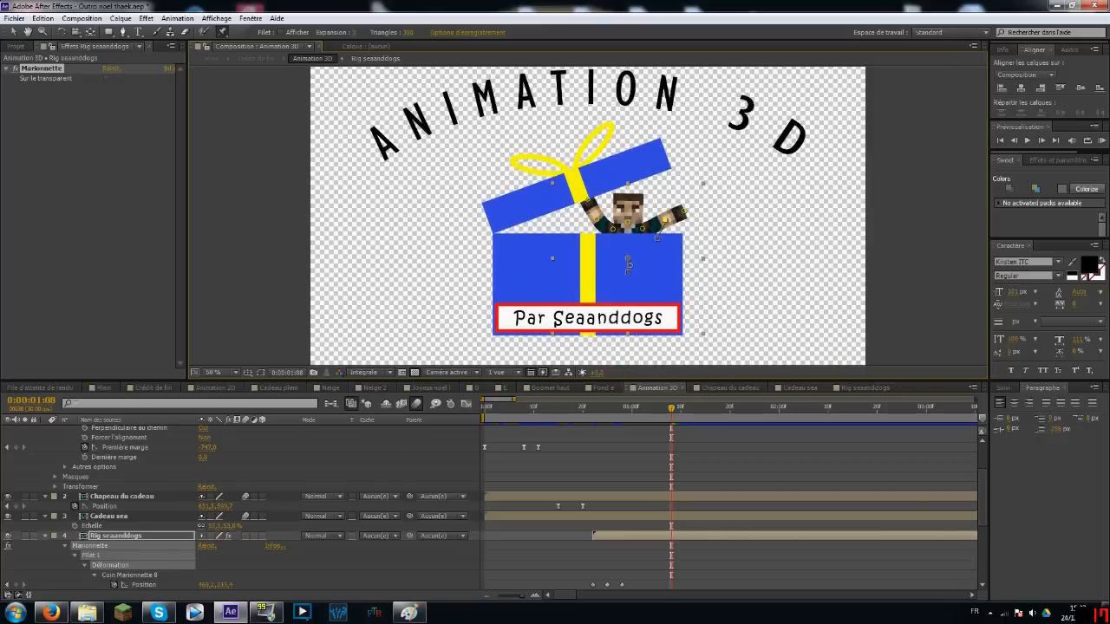
# - Try moving the puppet pin on the character's free outstretched arm, and undo the change
pyautogui.moveTo(664, 220); pyautogui.dragTo(691, 205)
pyautogui.hotkey('ctrl', 'z')
pyautogui.hotkey('ctrl', 'z')
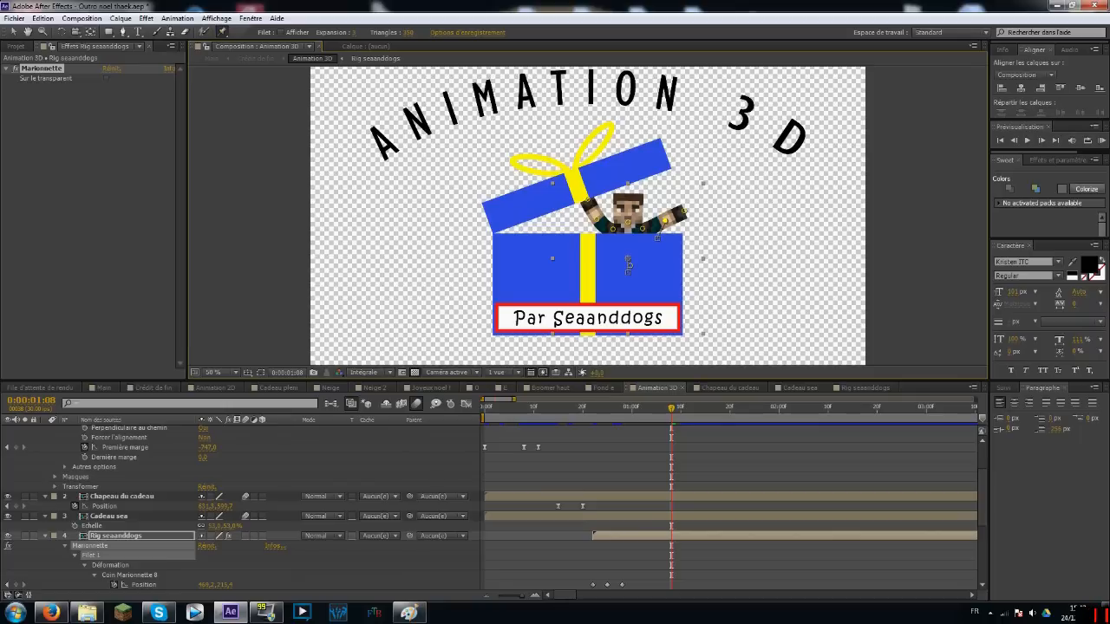
# - Try recording a motion of the free hand's puppet pin, undo the recording and reselect the Rig seaanddogs layer
pyautogui.moveTo(683, 211)
pyautogui.mouseDown()
pyautogui.moveTo(661, 259)
pyautogui.moveTo(669, 200)
pyautogui.moveTo(688, 248)
pyautogui.moveTo(682, 166)
pyautogui.moveTo(662, 178)
pyautogui.moveTo(694, 243)
pyautogui.moveTo(677, 199)
pyautogui.moveTo(709, 236)
pyautogui.moveTo(685, 245)
pyautogui.moveTo(680, 185)
pyautogui.moveTo(693, 241)
pyautogui.mouseUp()
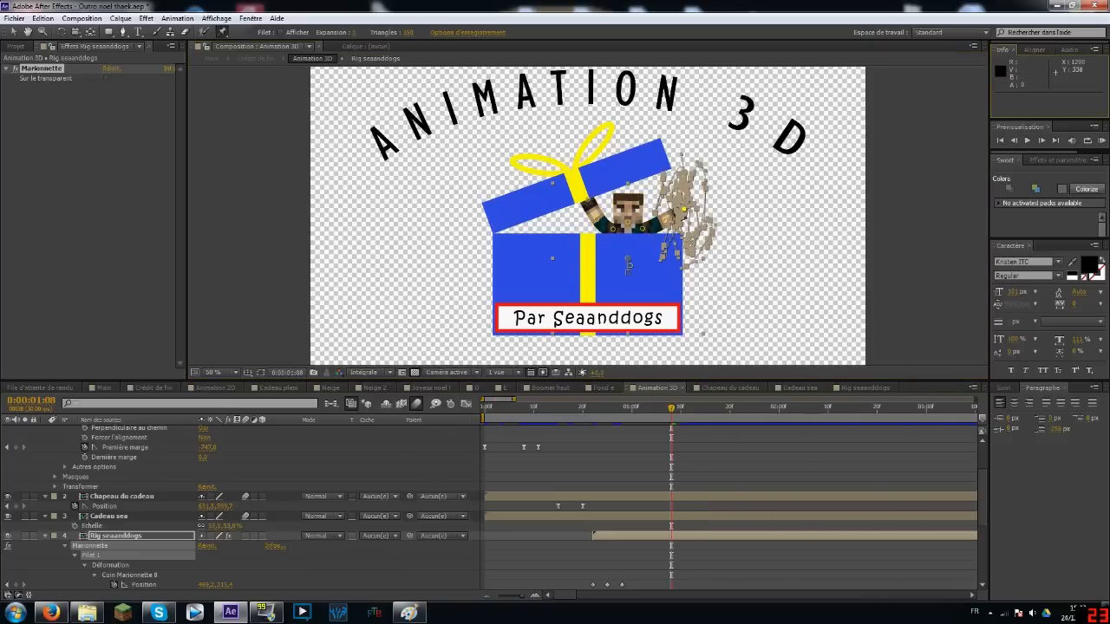
pyautogui.moveTo(685, 409); pyautogui.dragTo(750, 431)
pyautogui.hotkey('ctrl', 'z')
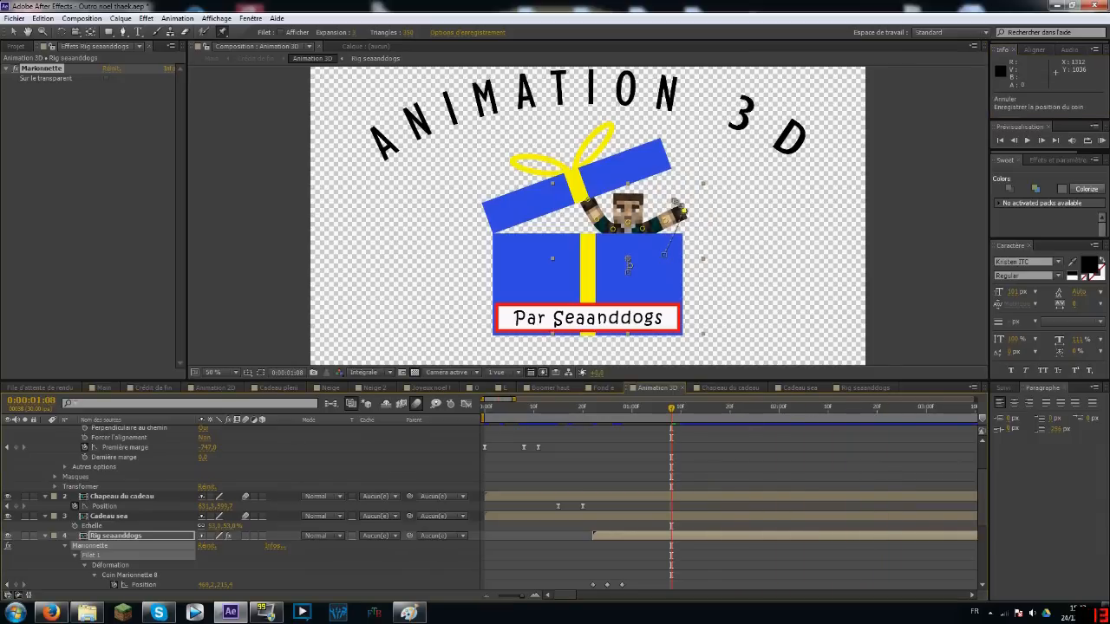
pyautogui.click(119, 535)
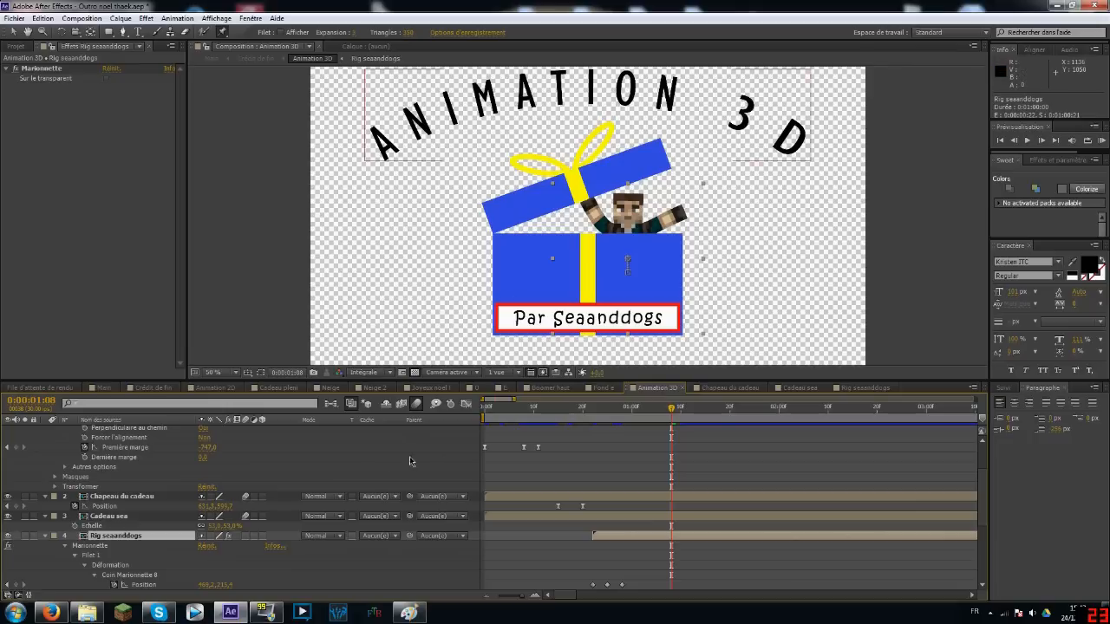
# - Scrub the Animation 2D composition to 0:00:02:06 and open the Rig pleni composition from its layer
pyautogui.click(235, 389)
pyautogui.moveTo(401, 416); pyautogui.dragTo(815, 430)
pyautogui.click(140, 471)
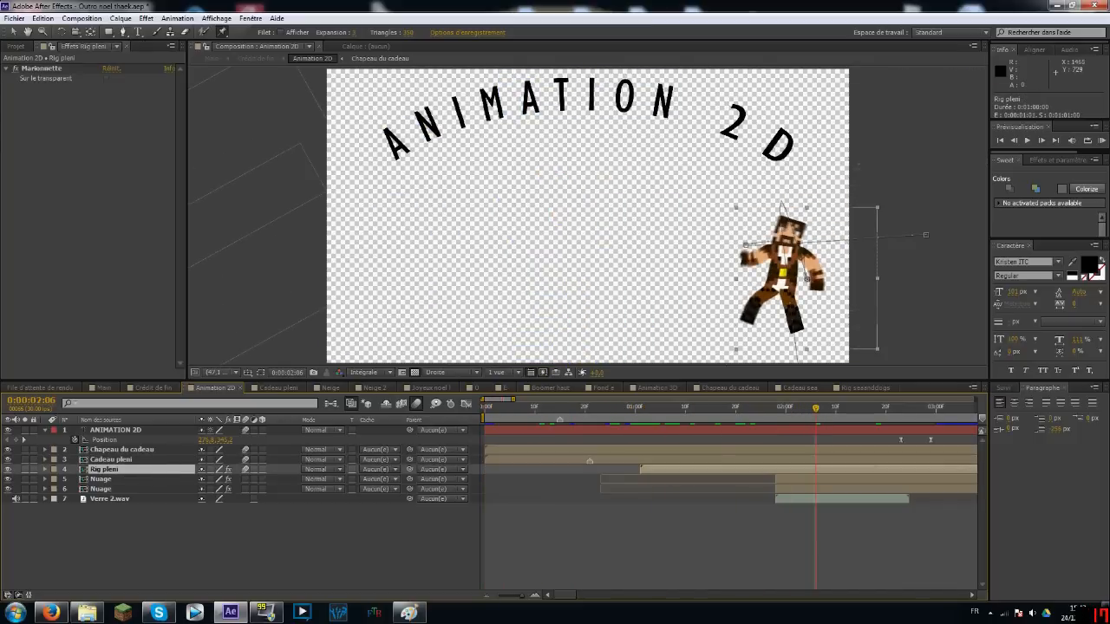
pyautogui.press('.')
pyautogui.press('.')
pyautogui.press('.')
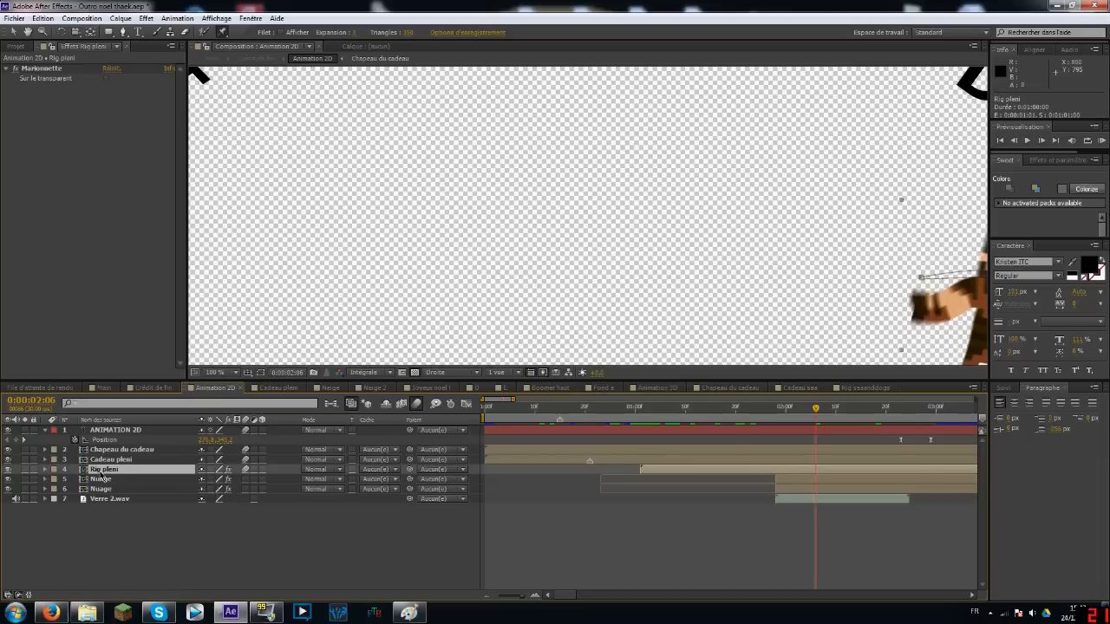
pyautogui.doubleClick(107, 470)
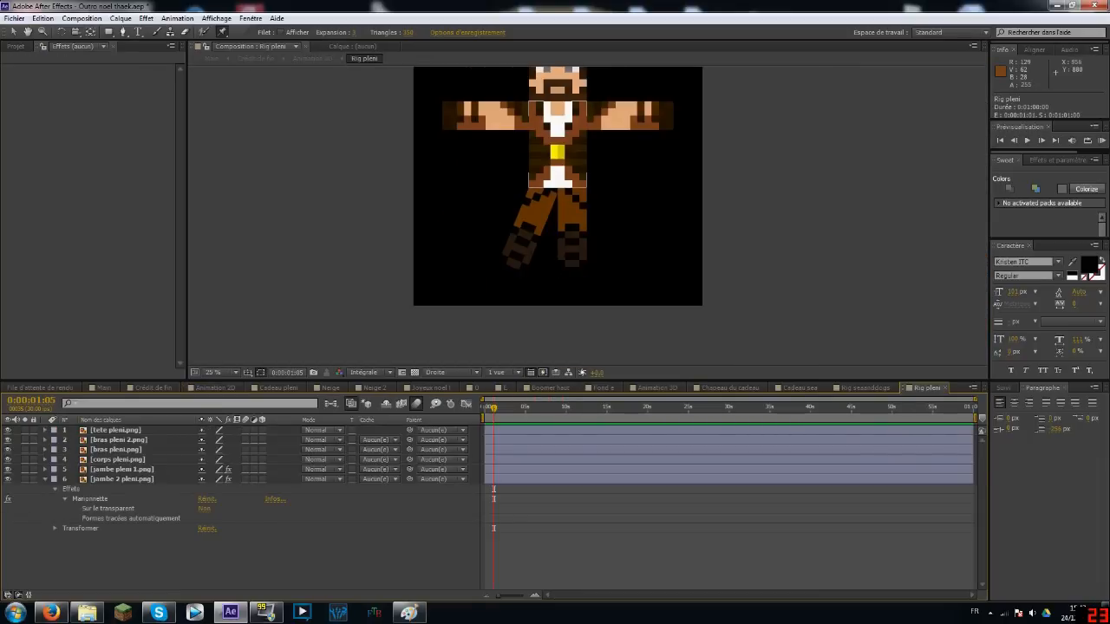
# - Try bending the torso of the corps pleni.png layer with two puppet pins, and undo the deformation
pyautogui.click(559, 116)
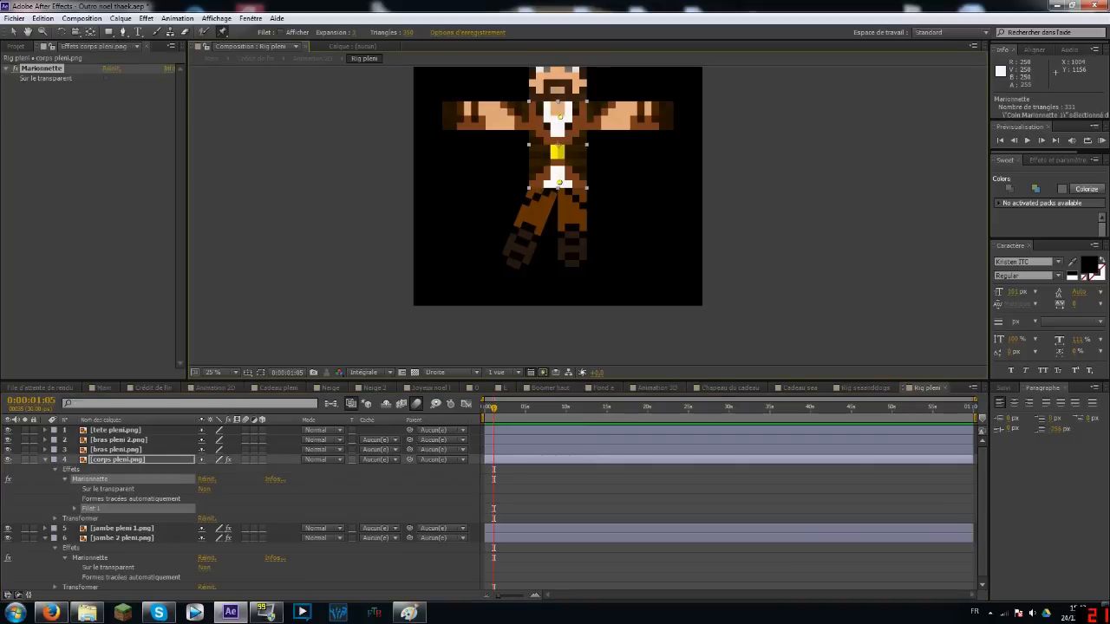
pyautogui.moveTo(559, 182); pyautogui.dragTo(503, 185)
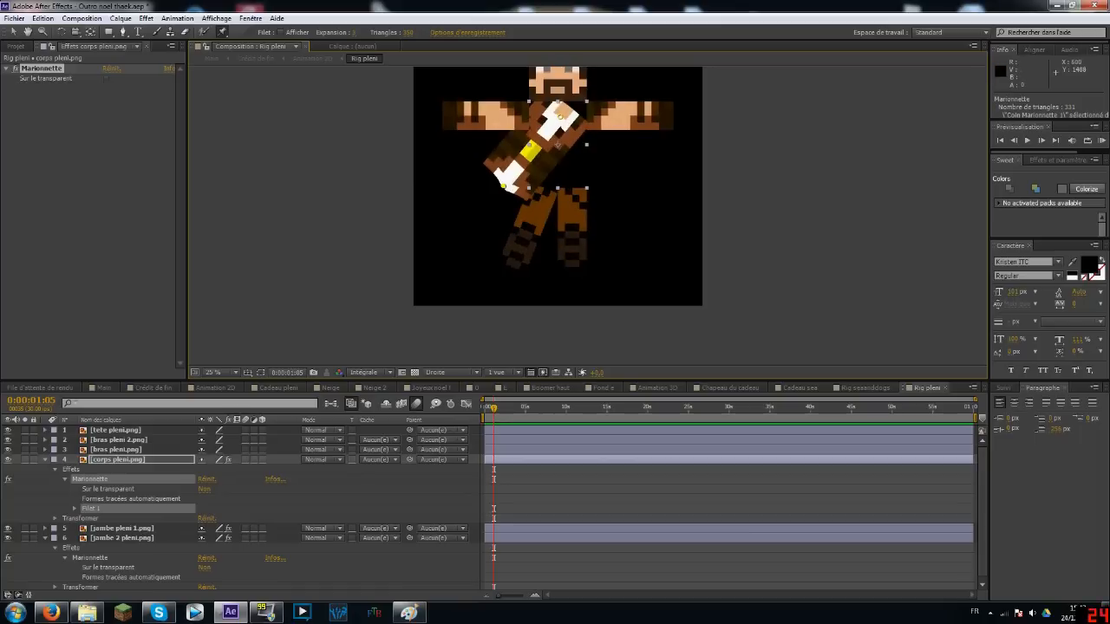
pyautogui.hotkey('ctrl', 'z')
pyautogui.hotkey('ctrl', 'z')
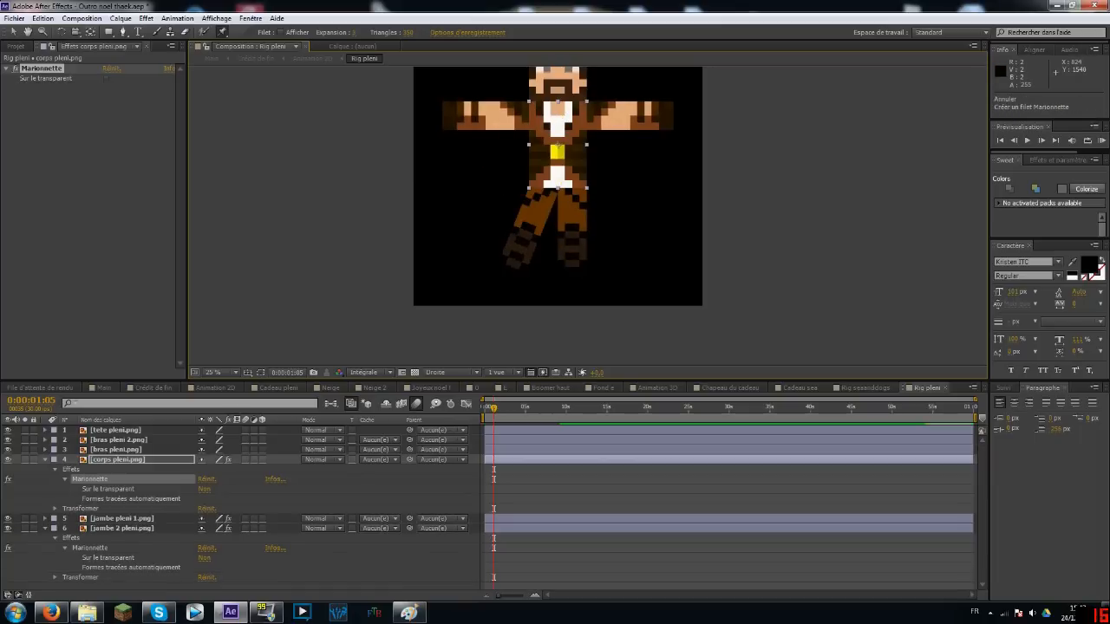
# - Return to the Animation 2D composition and scrub the character's jump to 0:00:01:29
pyautogui.click(224, 389)
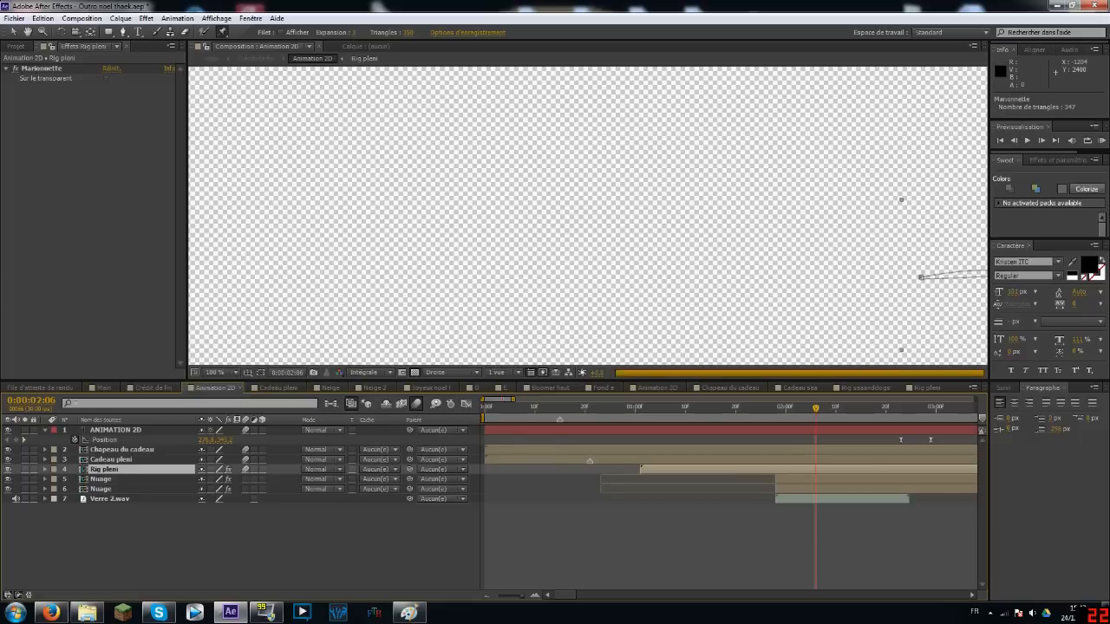
pyautogui.moveTo(652, 407); pyautogui.dragTo(802, 338)
pyautogui.scroll(-1, 788, 314)
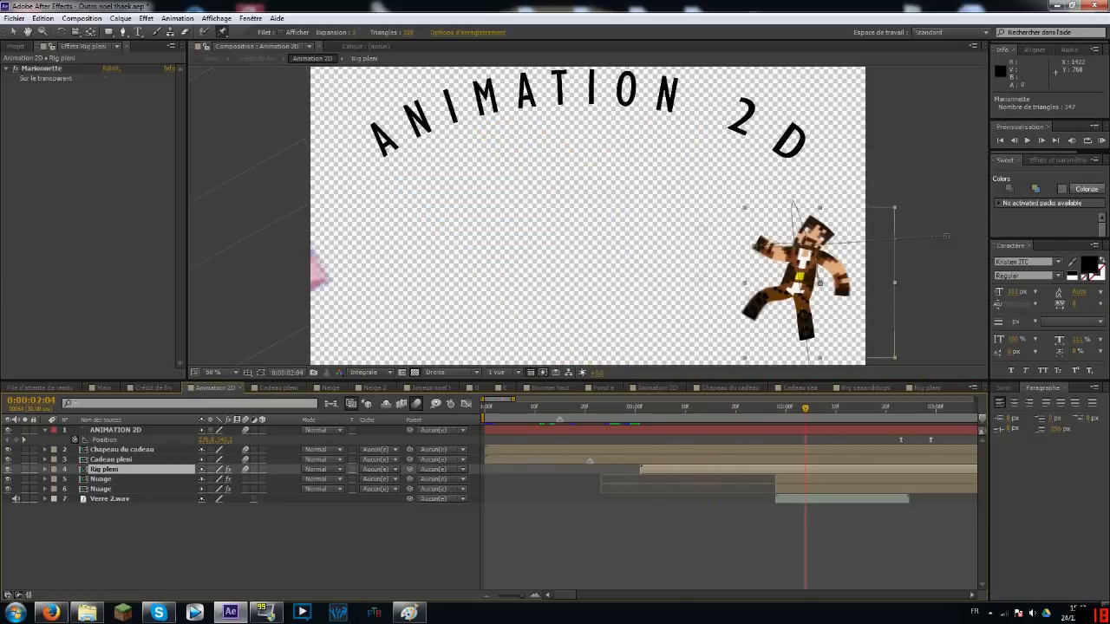
pyautogui.moveTo(779, 409)
pyautogui.mouseDown()
pyautogui.moveTo(792, 408)
pyautogui.moveTo(761, 404)
pyautogui.moveTo(780, 405)
pyautogui.mouseUp()
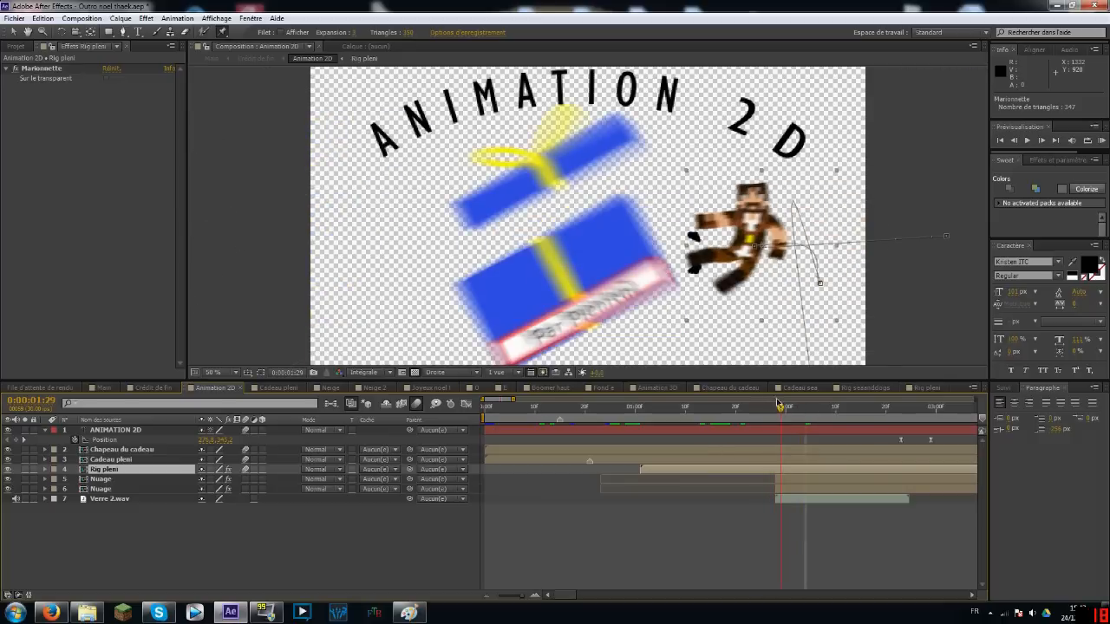
# - Select the lower Nuage layer and scrub the Animation 2D composition to 0:00:02:17
pyautogui.click(104, 489)
pyautogui.press('KP_0')
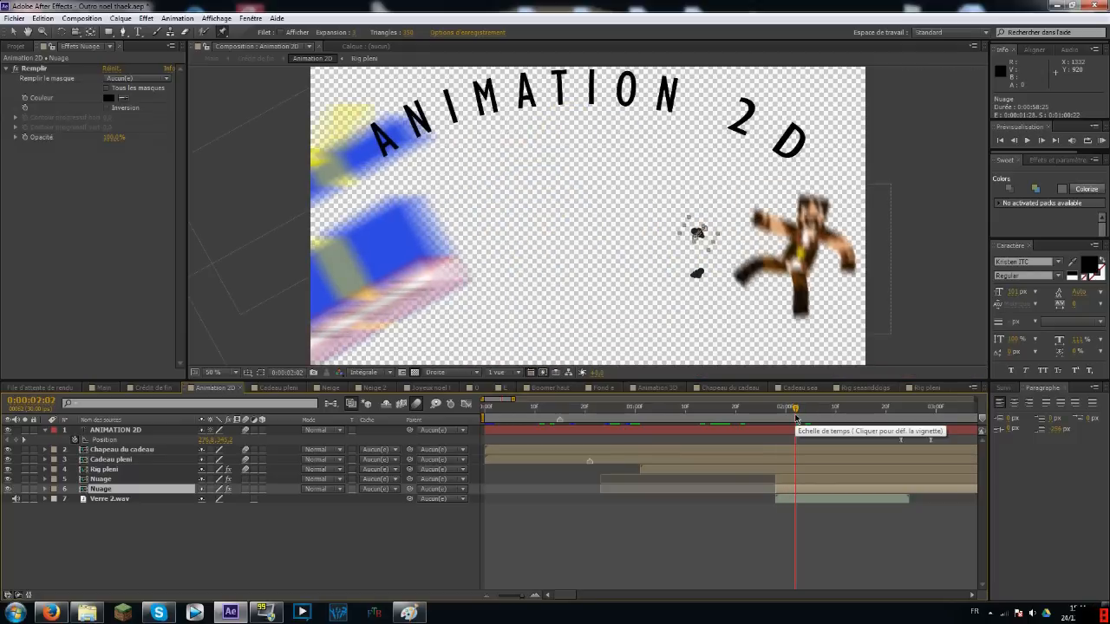
pyautogui.moveTo(795, 419); pyautogui.dragTo(763, 435)
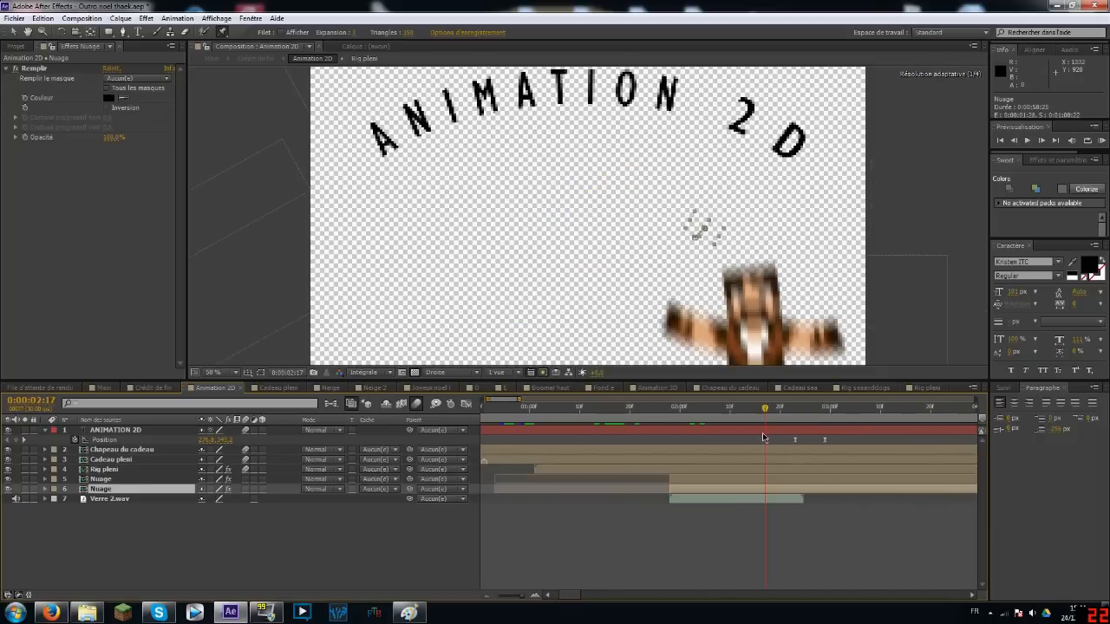
# - Reveal the Rig pleni layer's keyframes, collapse its Marionnette group and scrub the fall to 0:00:02:18
pyautogui.click(117, 469)
pyautogui.press('u')
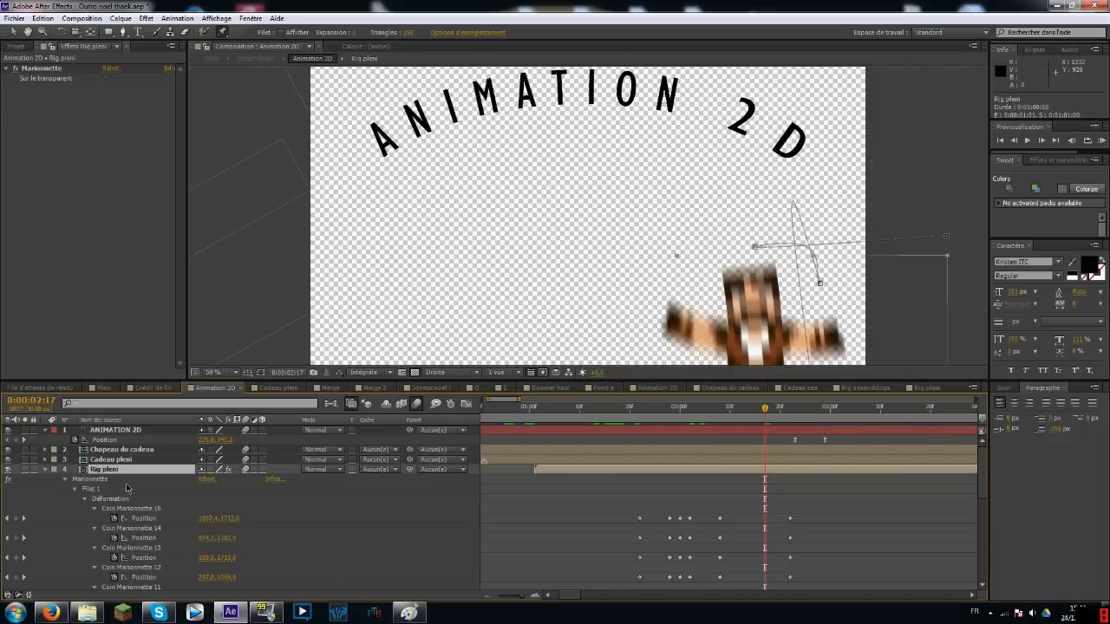
pyautogui.click(65, 480)
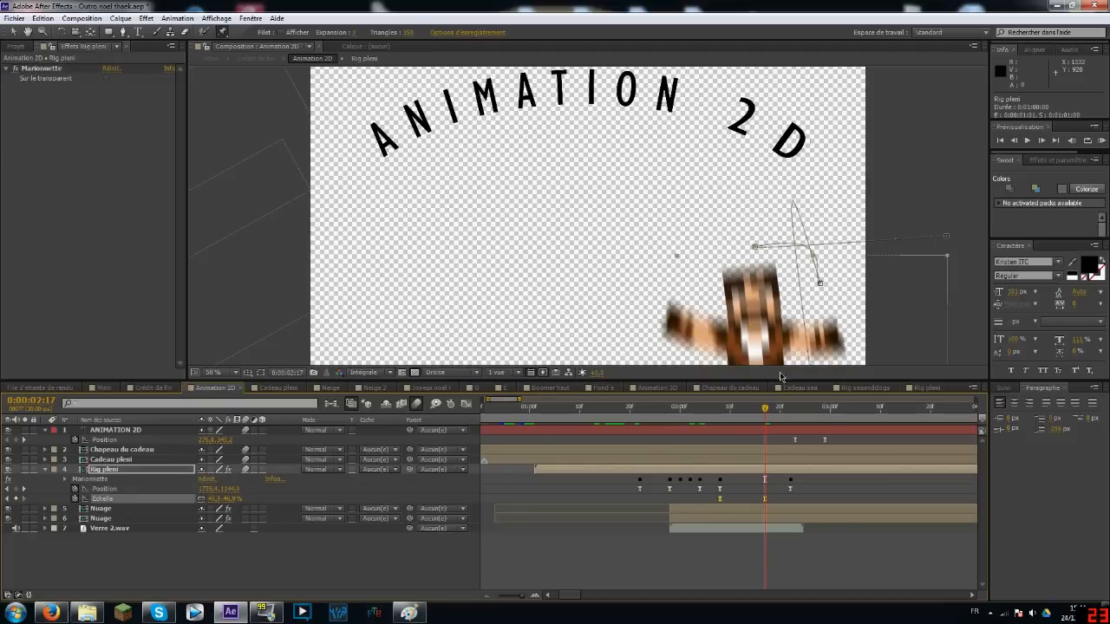
pyautogui.moveTo(765, 412); pyautogui.dragTo(706, 426)
pyautogui.moveTo(750, 418); pyautogui.dragTo(771, 431)
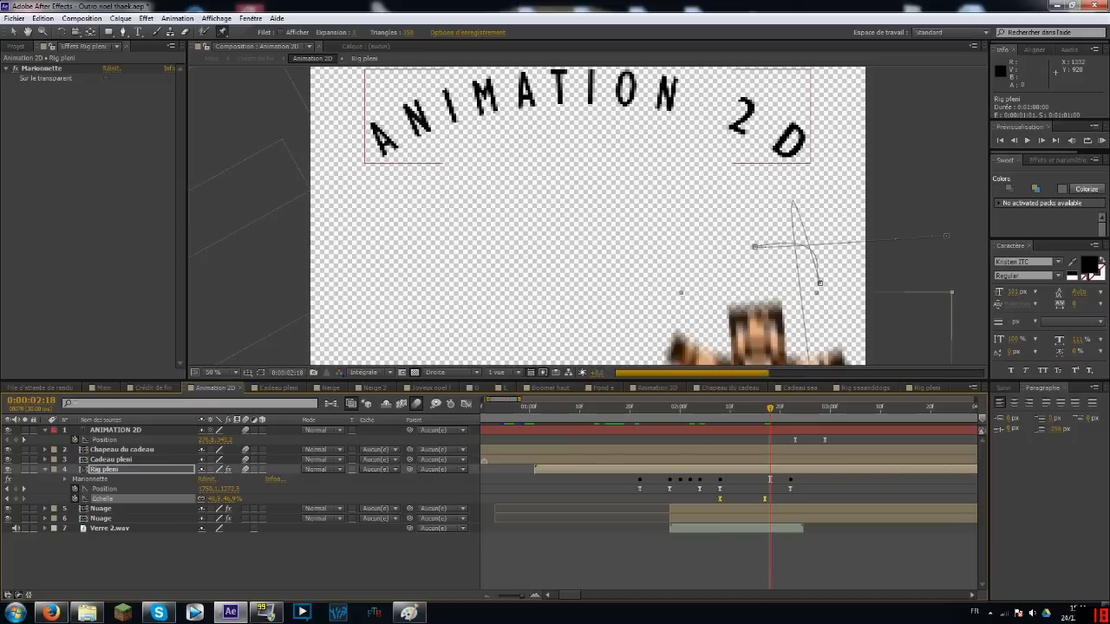
# - Switch to the Crédit de fin composition and open the Making of composition from its layers
pyautogui.click(147, 388)
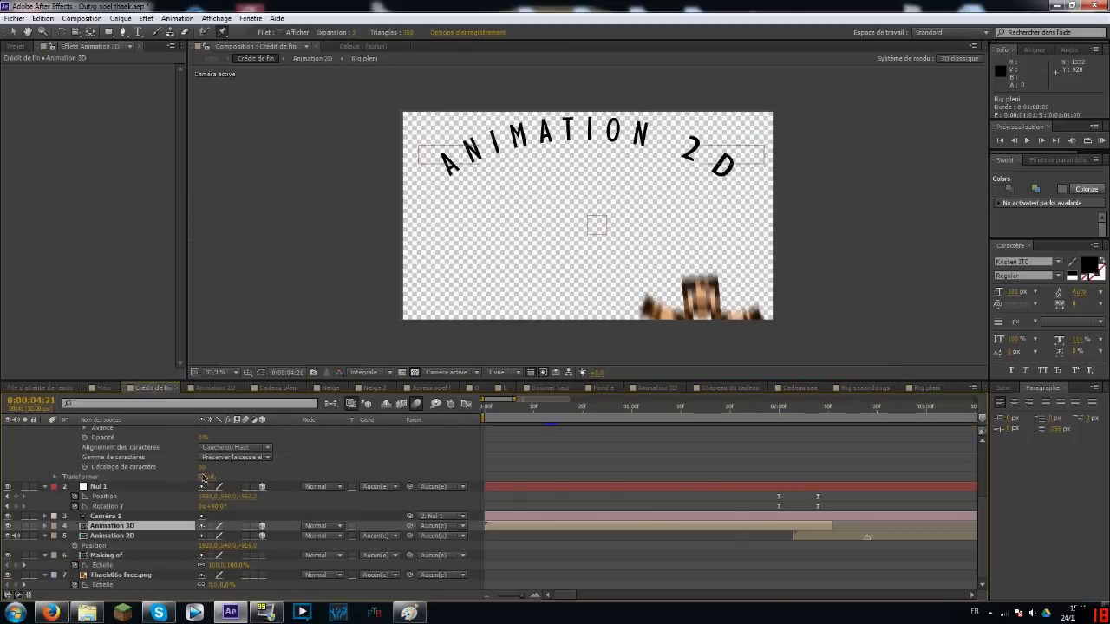
pyautogui.click(119, 535)
pyautogui.doubleClick(119, 555)
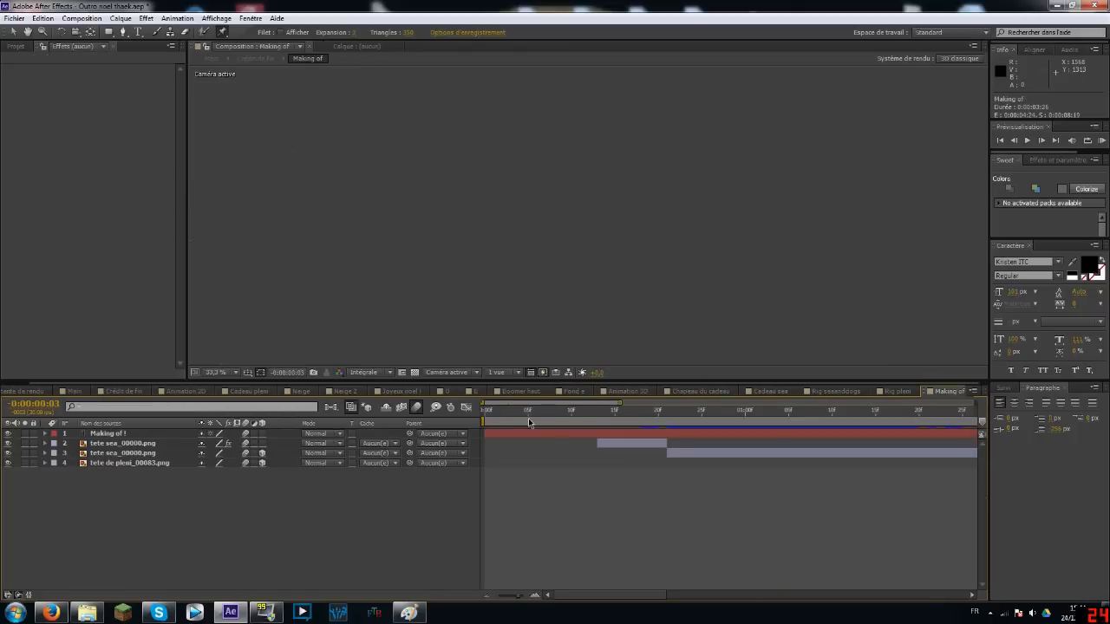
# - Show the transparency grid in the Making of composition and scrub its animation to 0:00:00:17
pyautogui.moveTo(515, 413); pyautogui.dragTo(468, 420)
pyautogui.press('space')
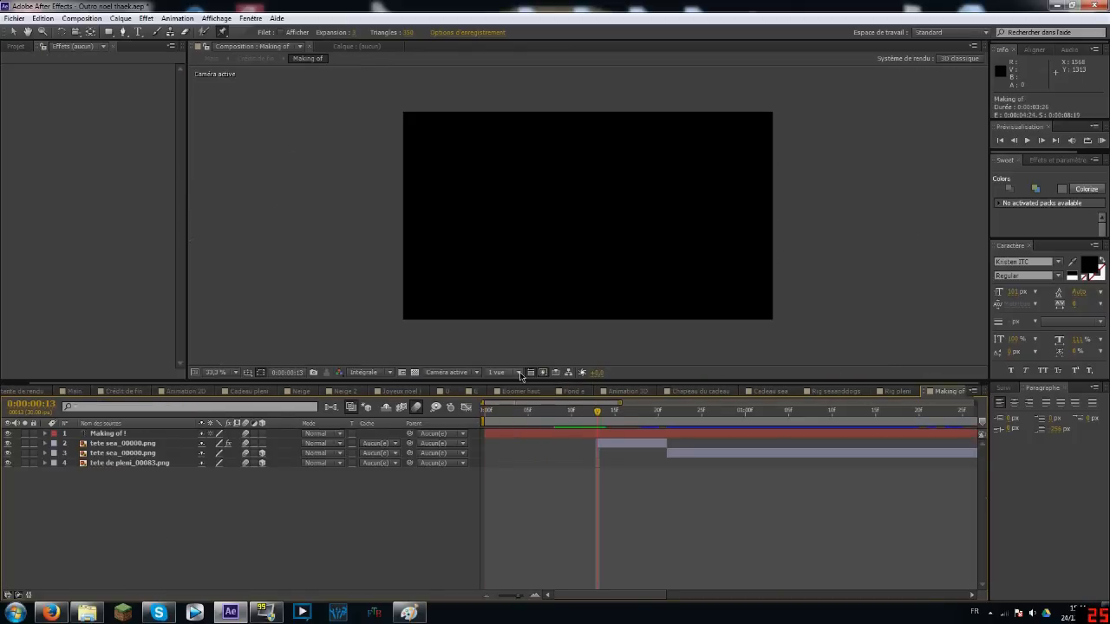
pyautogui.click(401, 372)
pyautogui.click(508, 421)
pyautogui.moveTo(516, 419); pyautogui.dragTo(650, 417)
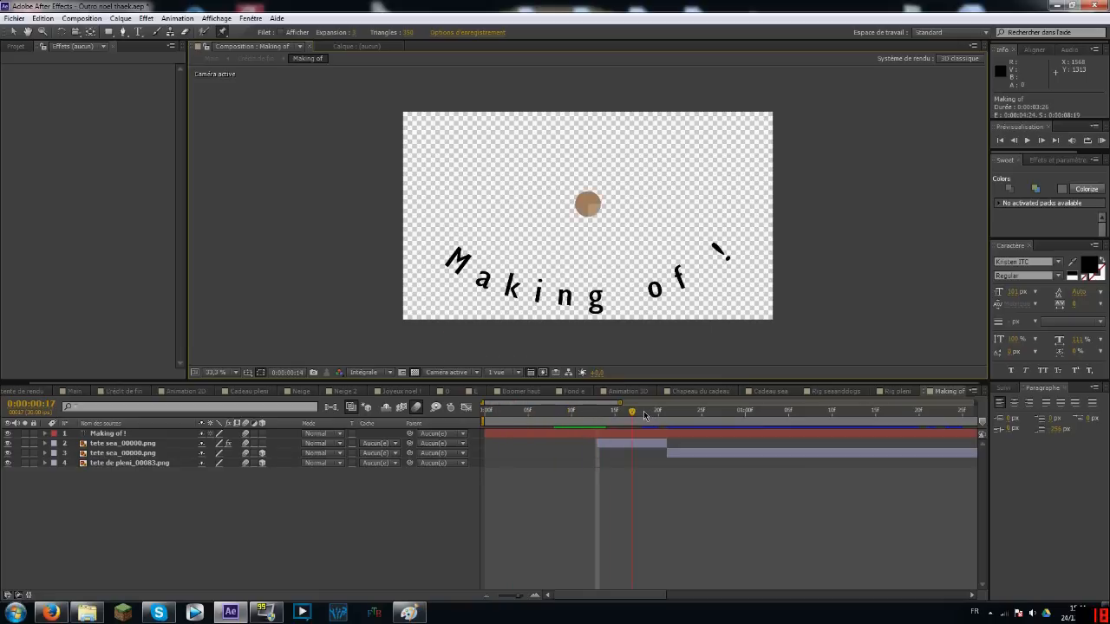
# - Switch back to the Selection tool and select the CC Lens effect on the upper tete sea_00000.png layer
pyautogui.click(124, 444)
pyautogui.click(112, 434)
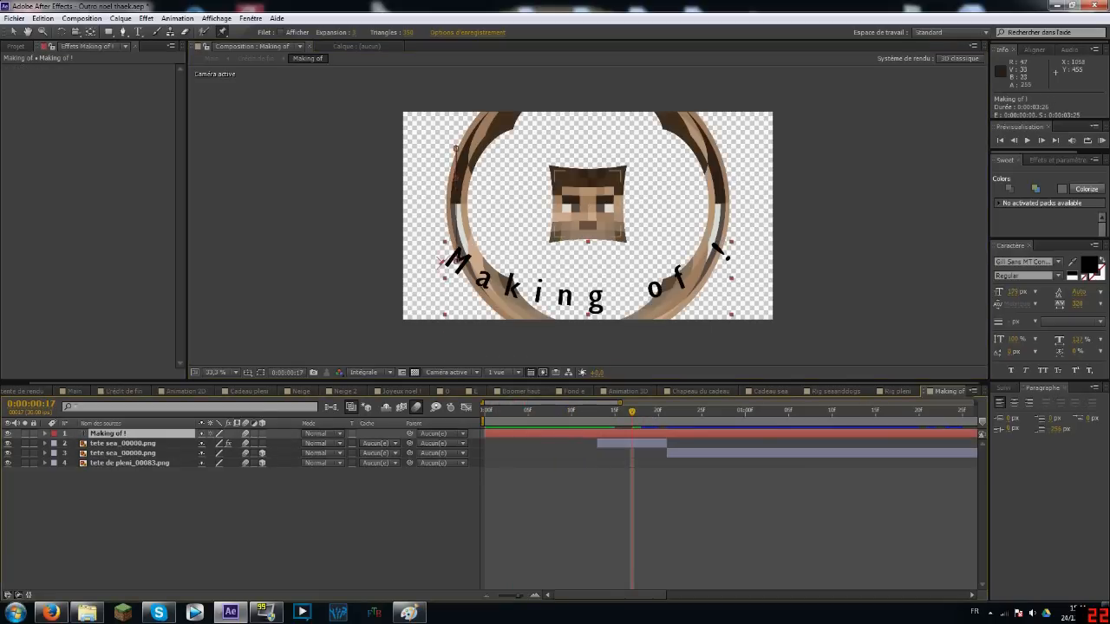
pyautogui.click(617, 180)
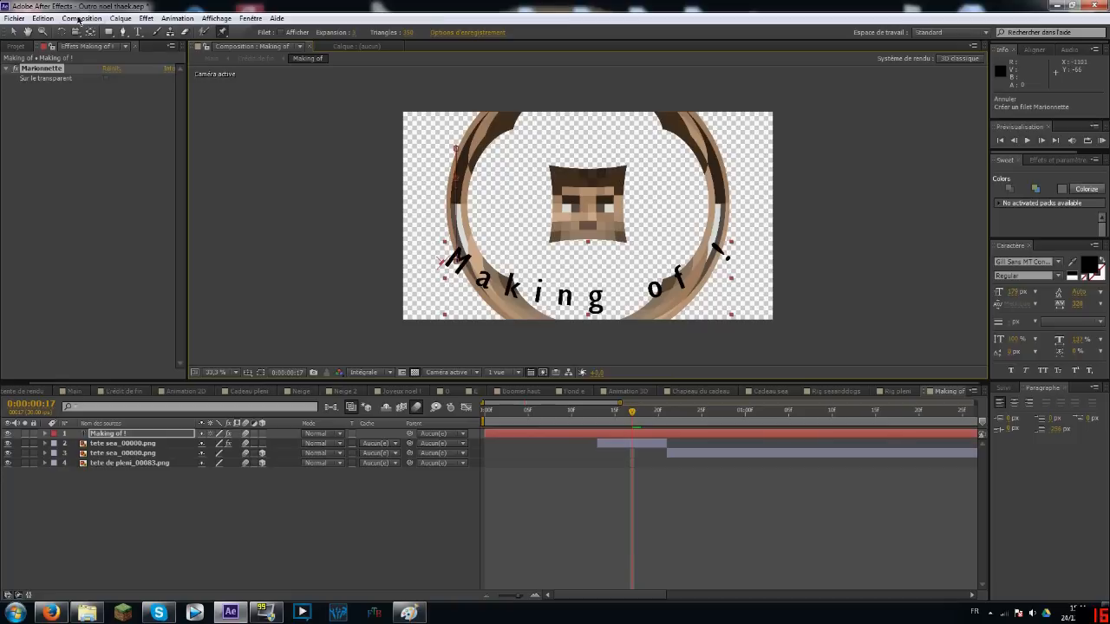
pyautogui.click(13, 31)
pyautogui.hotkey('ctrl', 'Down')
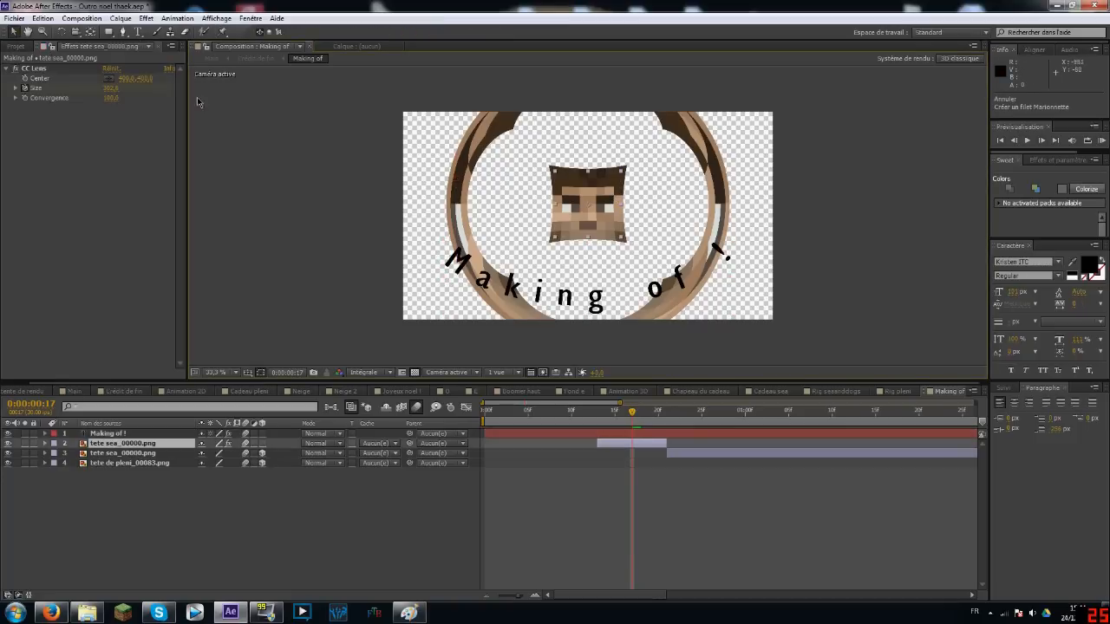
pyautogui.click(39, 68)
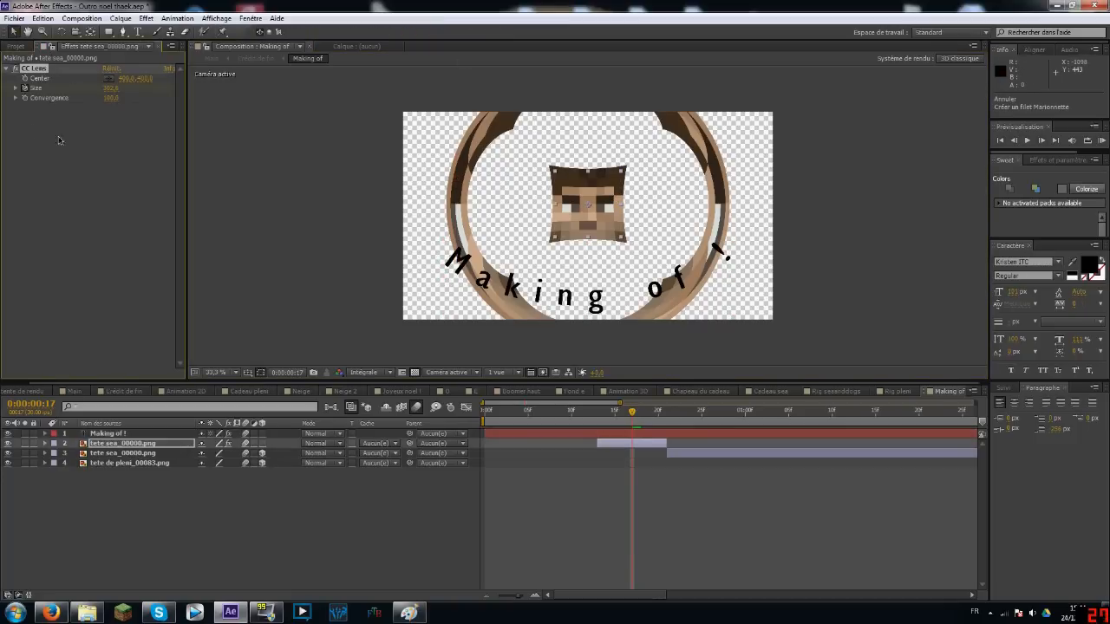
# - Adjust the CC Lens Size on the tete sea_00000.png layer and check the distortion up to 0:00:00:20
pyautogui.moveTo(110, 88); pyautogui.dragTo(192, 131)
pyautogui.click(641, 422)
pyautogui.click(668, 414)
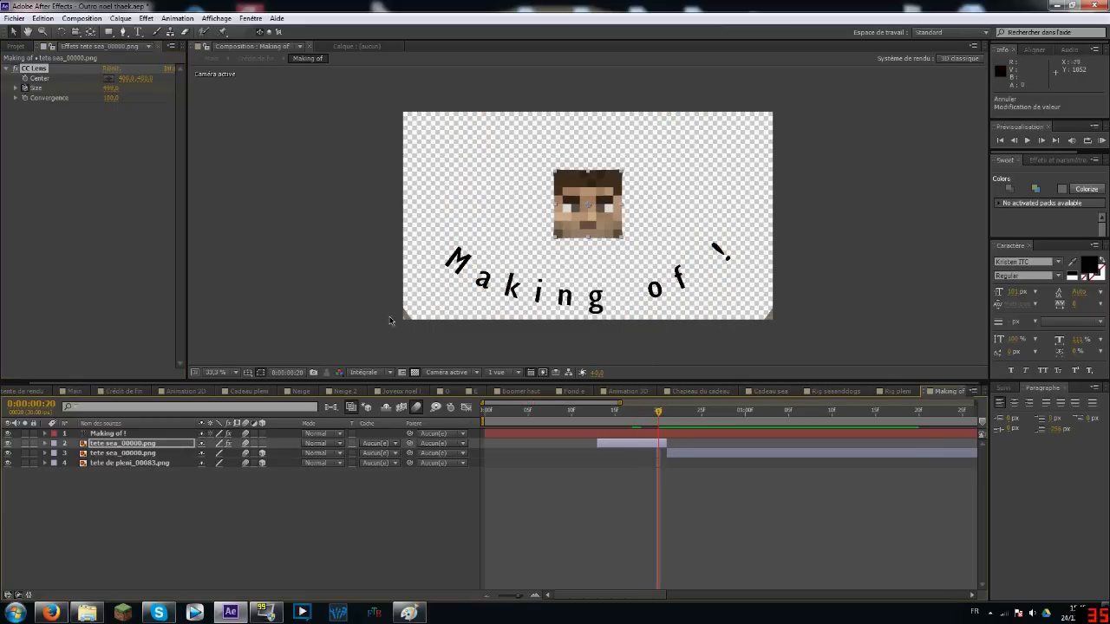
# - Step the Making of composition forward to 0:00:00:22 and select the lower tete sea_00000.png layer
pyautogui.click(667, 414)
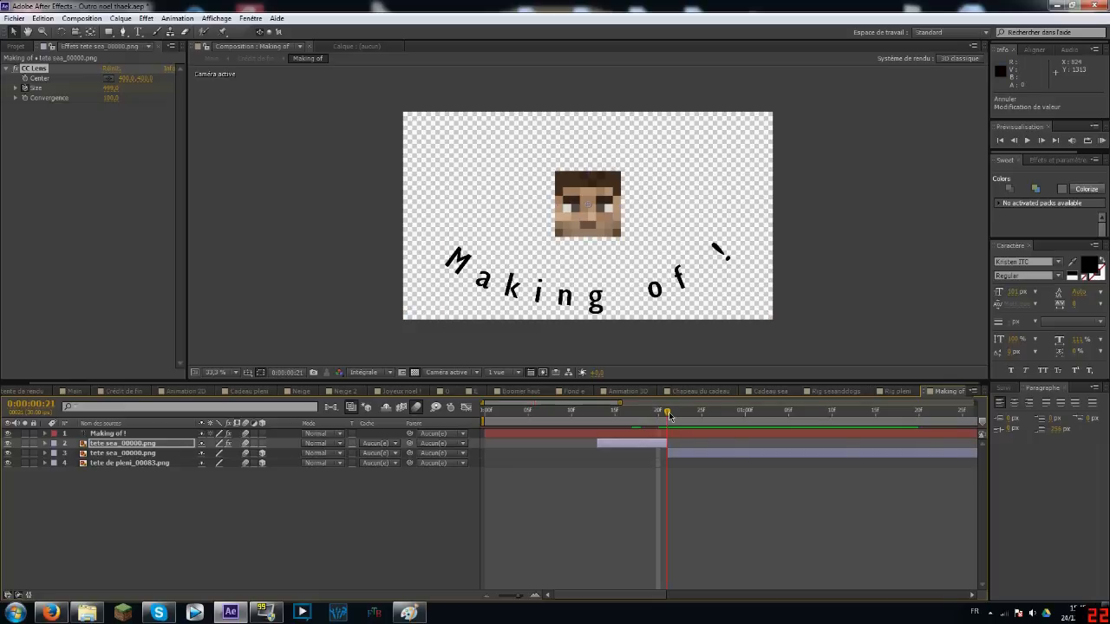
pyautogui.click(675, 413)
pyautogui.click(122, 452)
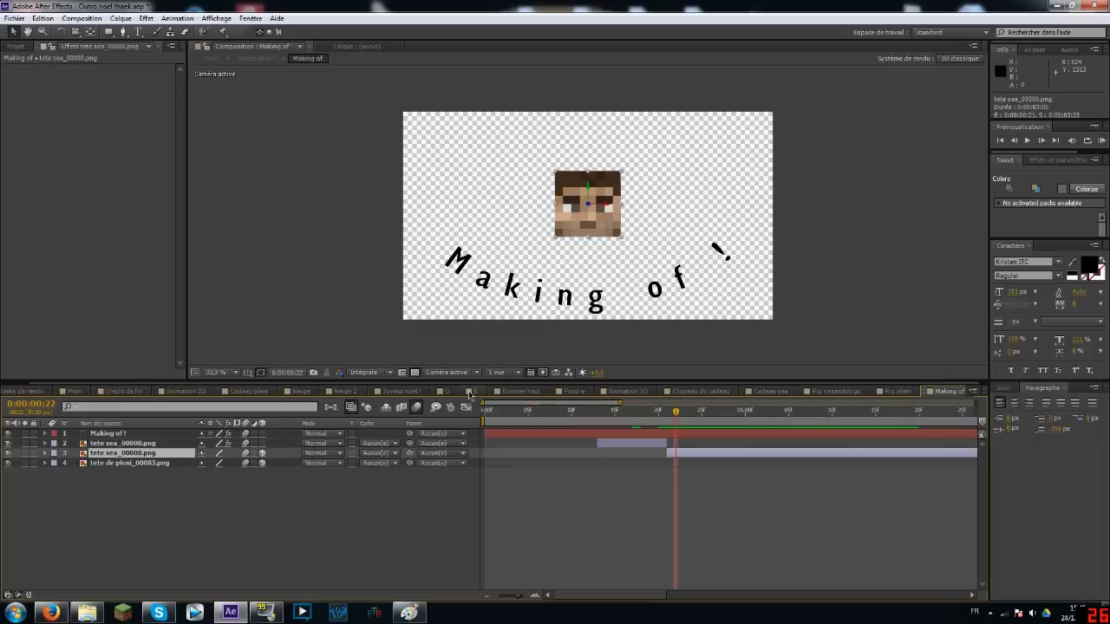
# - Open the Y composition through Main and Joyeux noel !, and go to 0:00:01:25
pyautogui.click(86, 392)
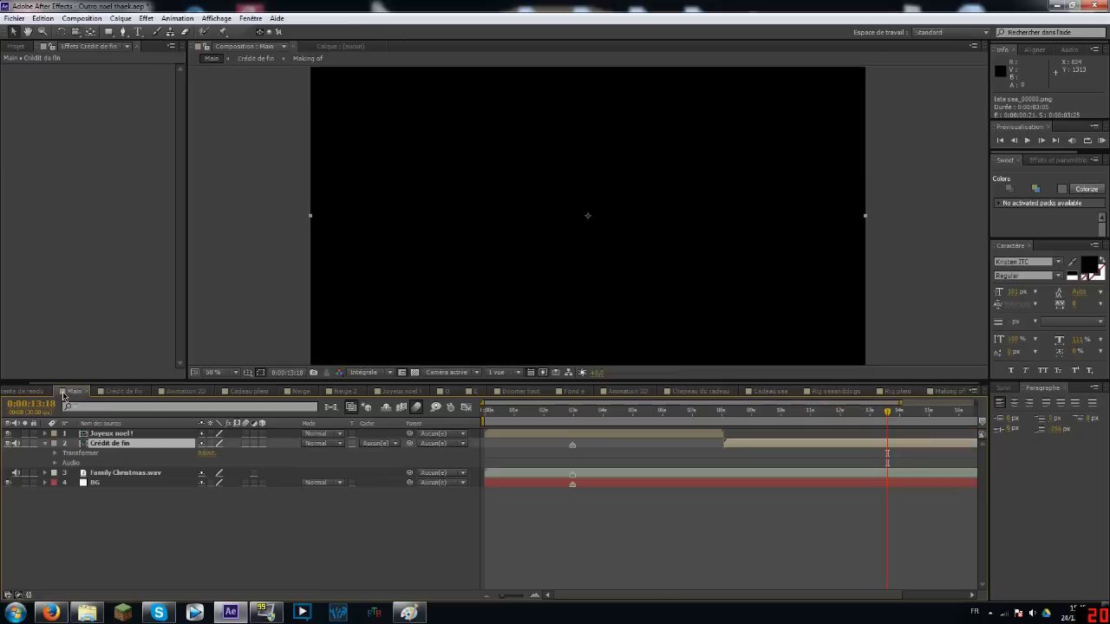
pyautogui.doubleClick(112, 435)
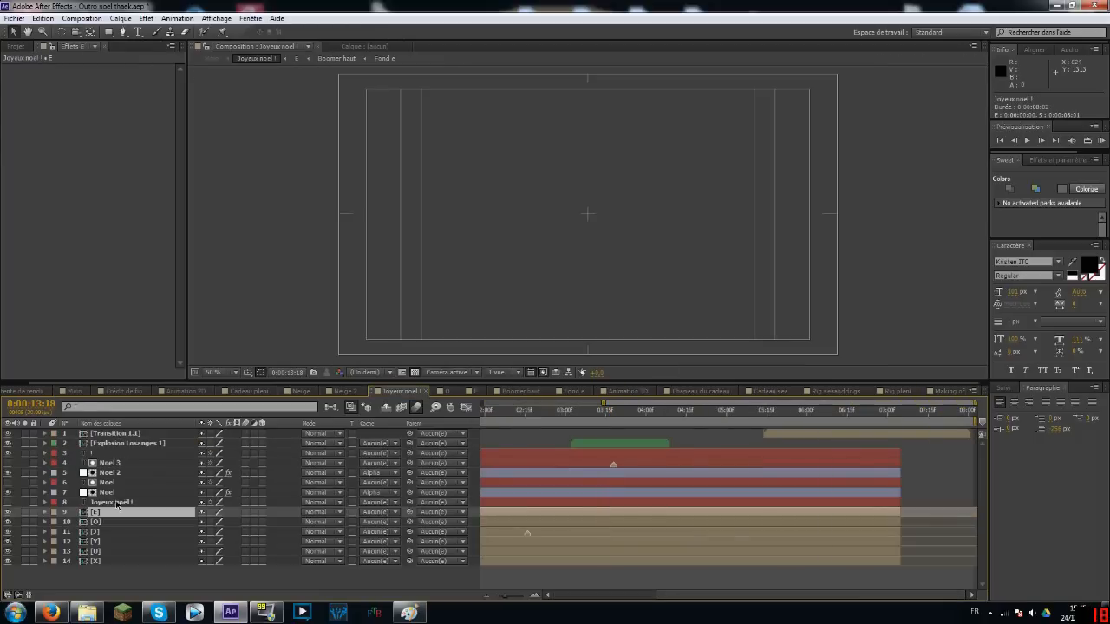
pyautogui.doubleClick(100, 542)
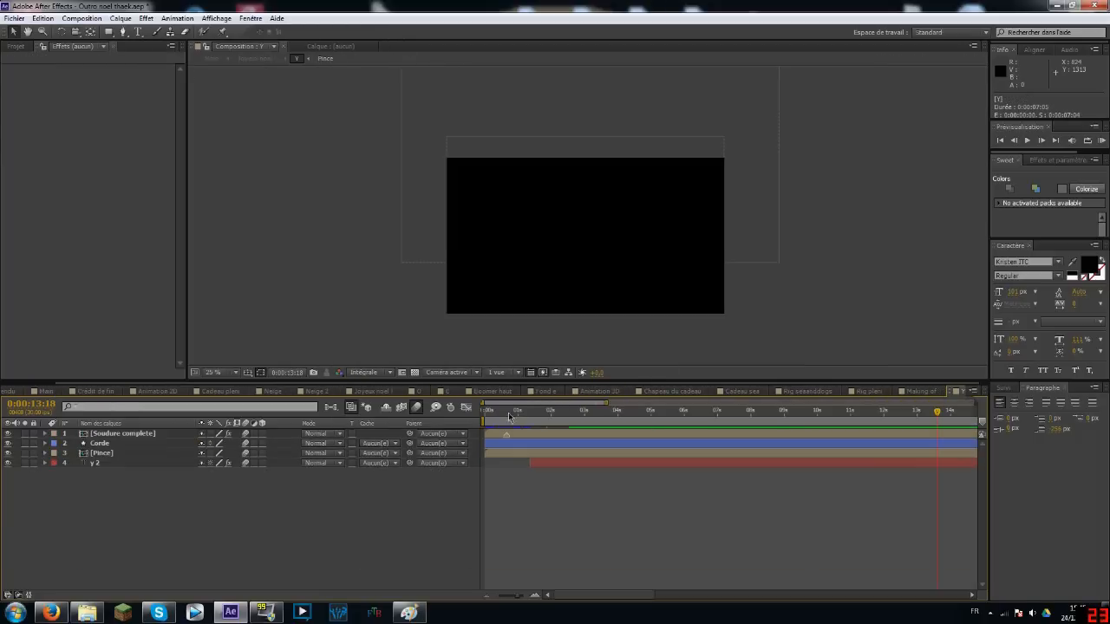
pyautogui.click(546, 412)
# - Select the Pince, y 2 and Soudure complete layers one after another to show the parts of the Y animation
pyautogui.click(97, 453)
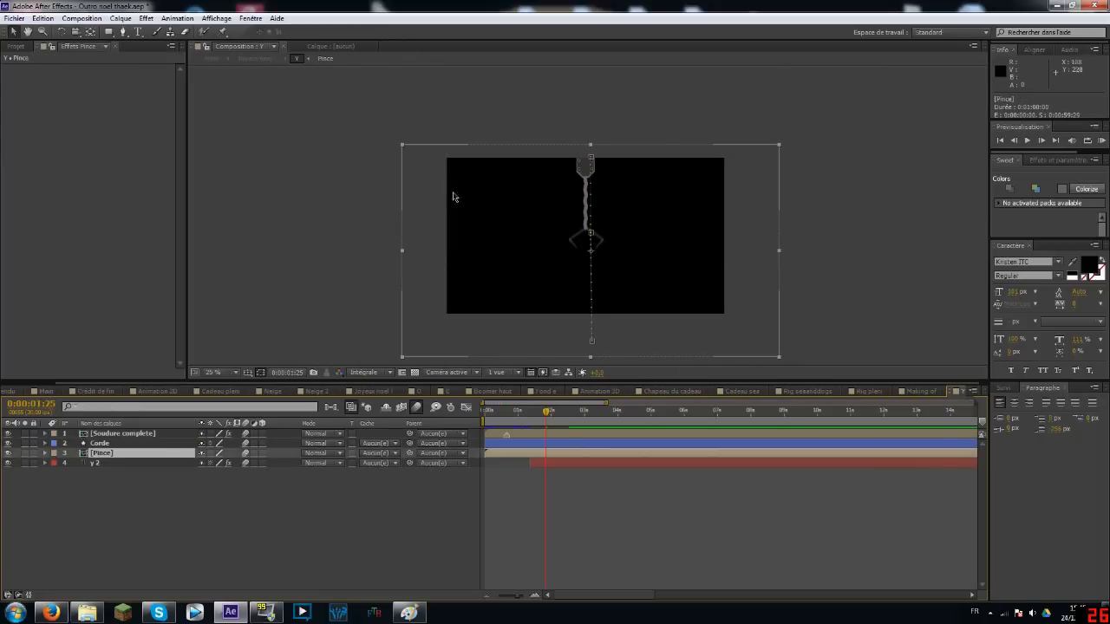
pyautogui.click(101, 460)
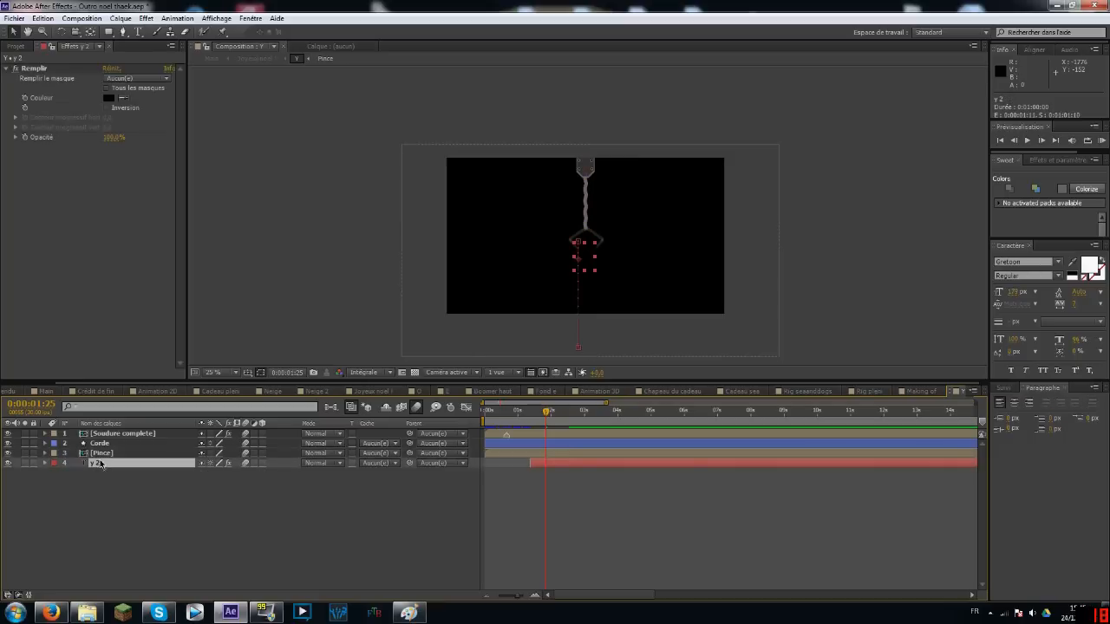
pyautogui.click(121, 433)
# - Examine the Soudure complete bracket up close at 0:00:00:17 and select its CC Lens effect
pyautogui.press('.')
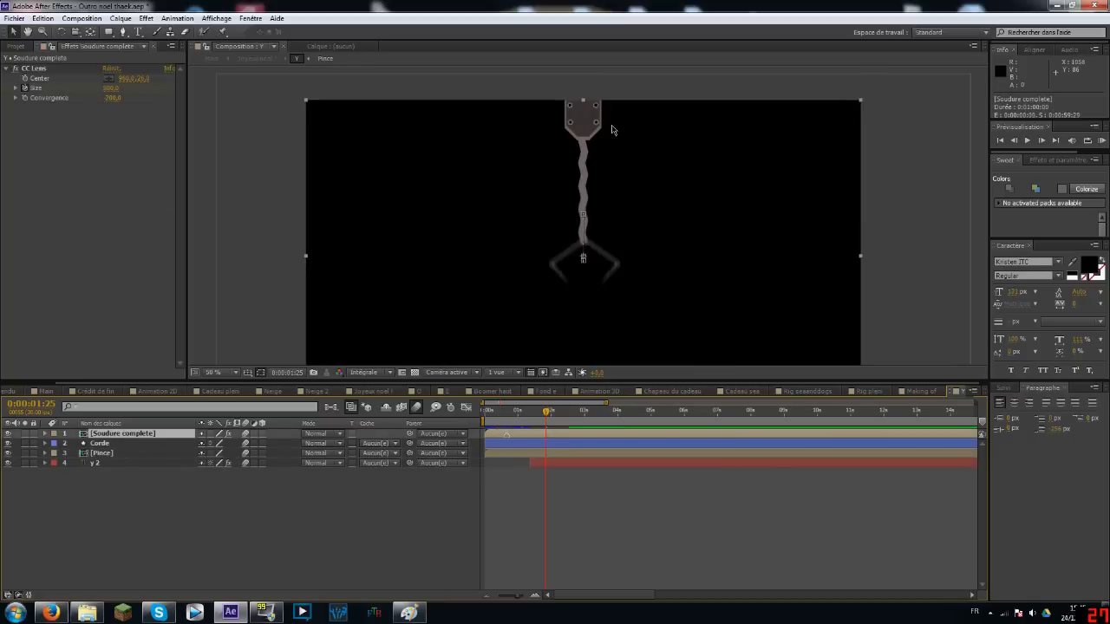
pyautogui.press('.')
pyautogui.scroll(3, 524, 373)
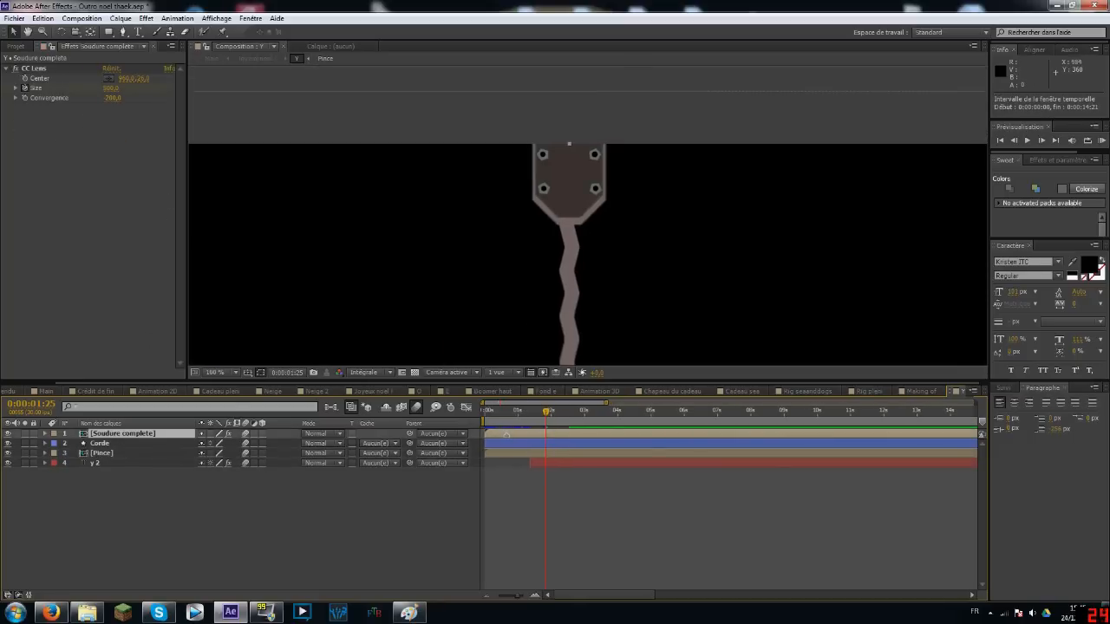
pyautogui.moveTo(545, 408); pyautogui.dragTo(503, 409)
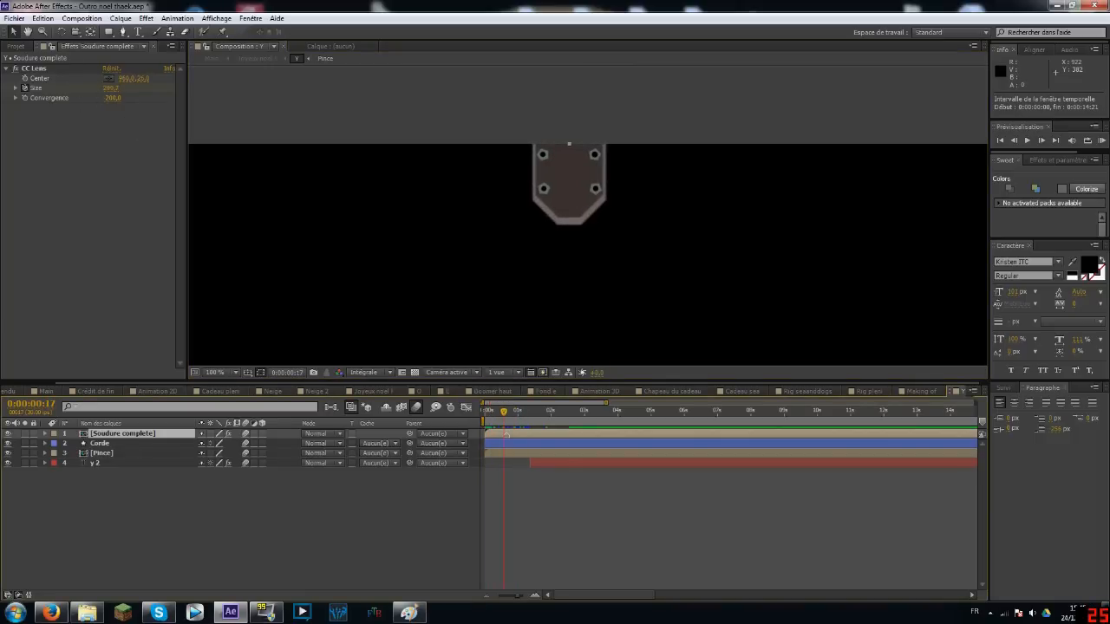
pyautogui.moveTo(111, 98); pyautogui.dragTo(86, 98)
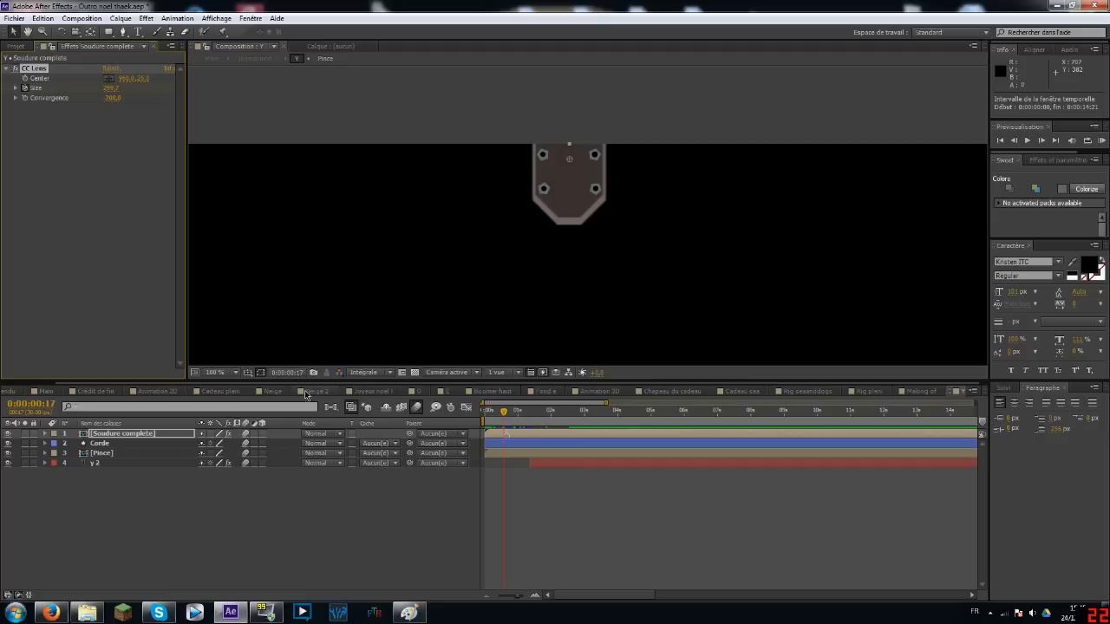
# - Close the O, E and Boomer haut compositions and bring up the Fond e composition
pyautogui.click(414, 392)
pyautogui.click(438, 392)
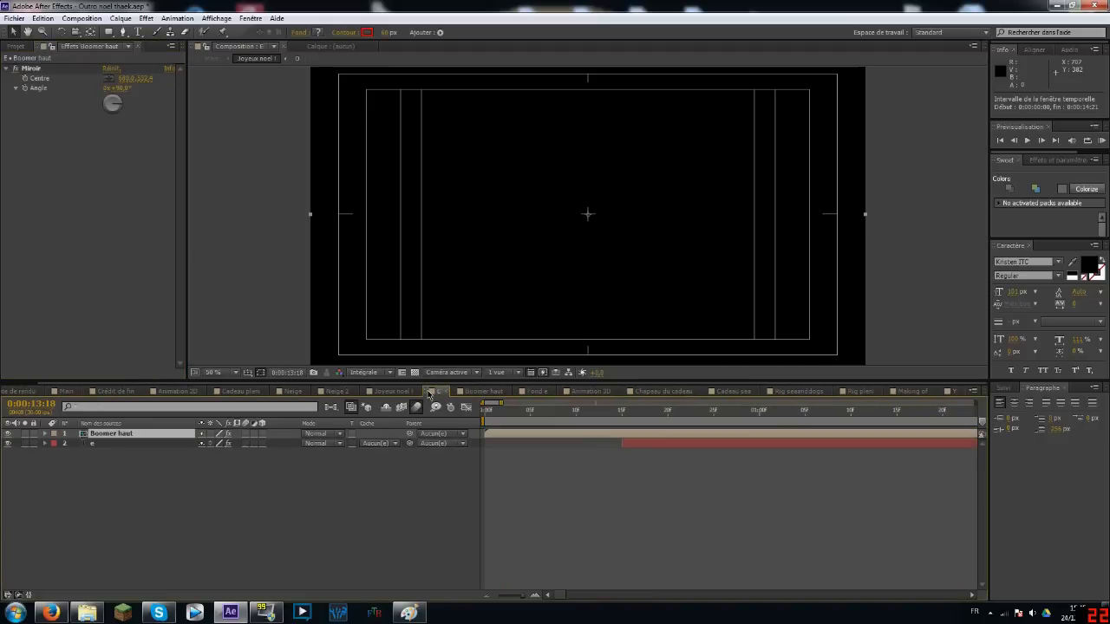
pyautogui.click(475, 392)
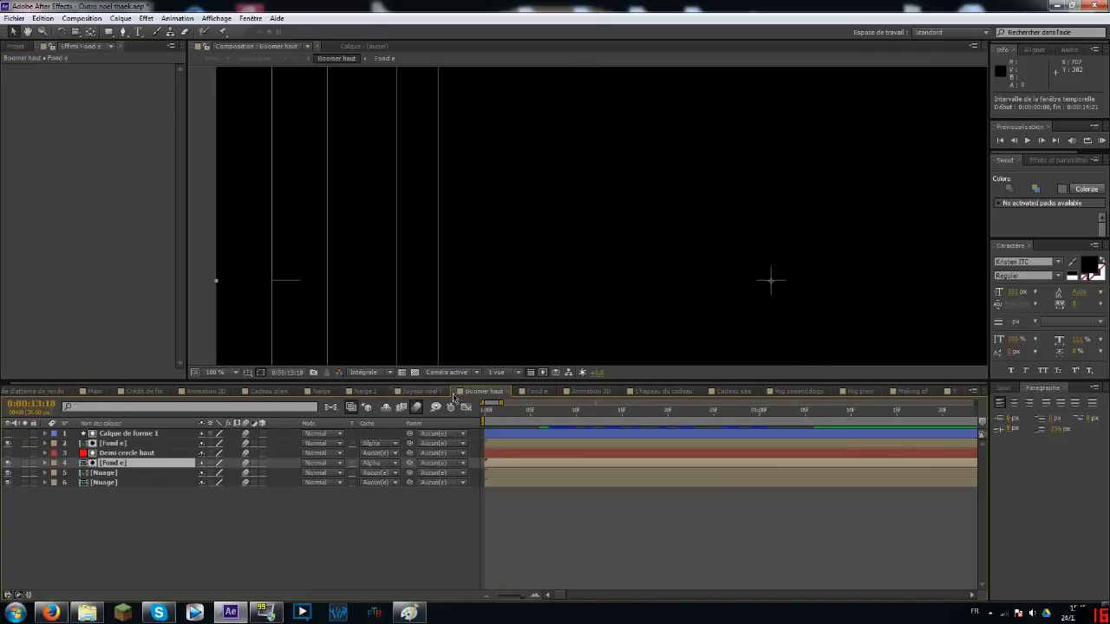
pyautogui.click(536, 390)
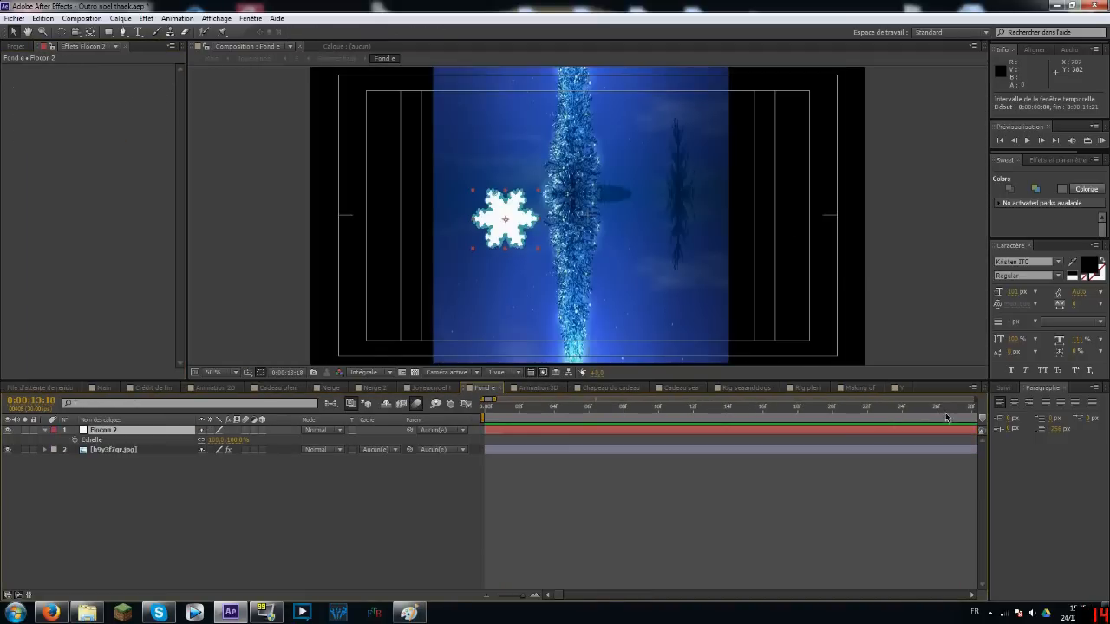
# - Return to the Making of composition, scrub the head's rotation to 0:00:01:29 and select the tete de pleni_00083.png layer
pyautogui.click(858, 387)
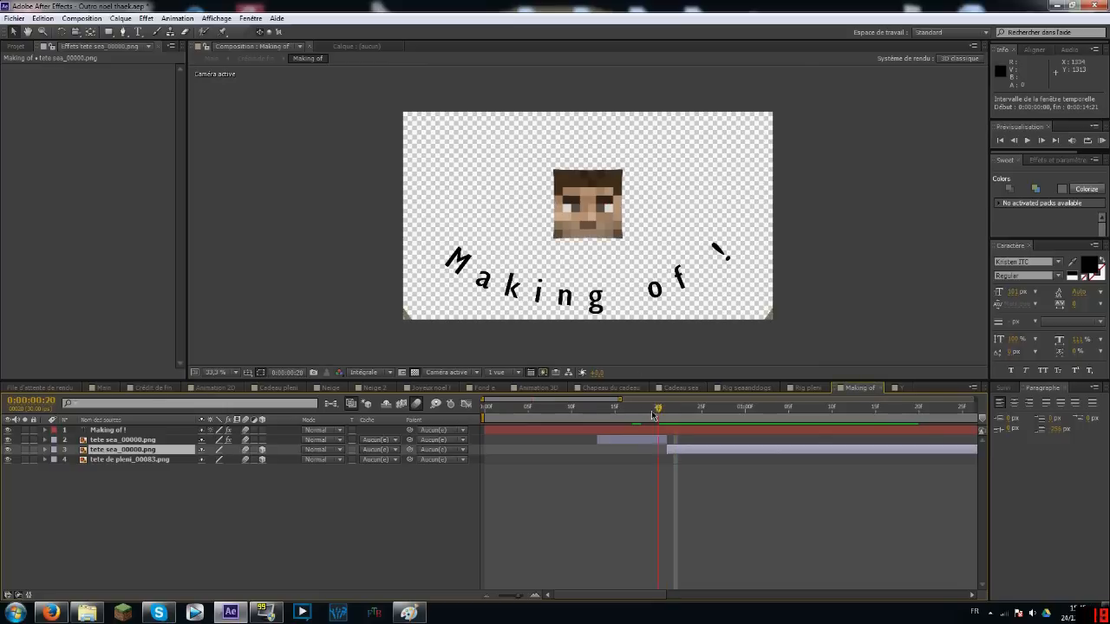
pyautogui.moveTo(676, 407); pyautogui.dragTo(759, 437)
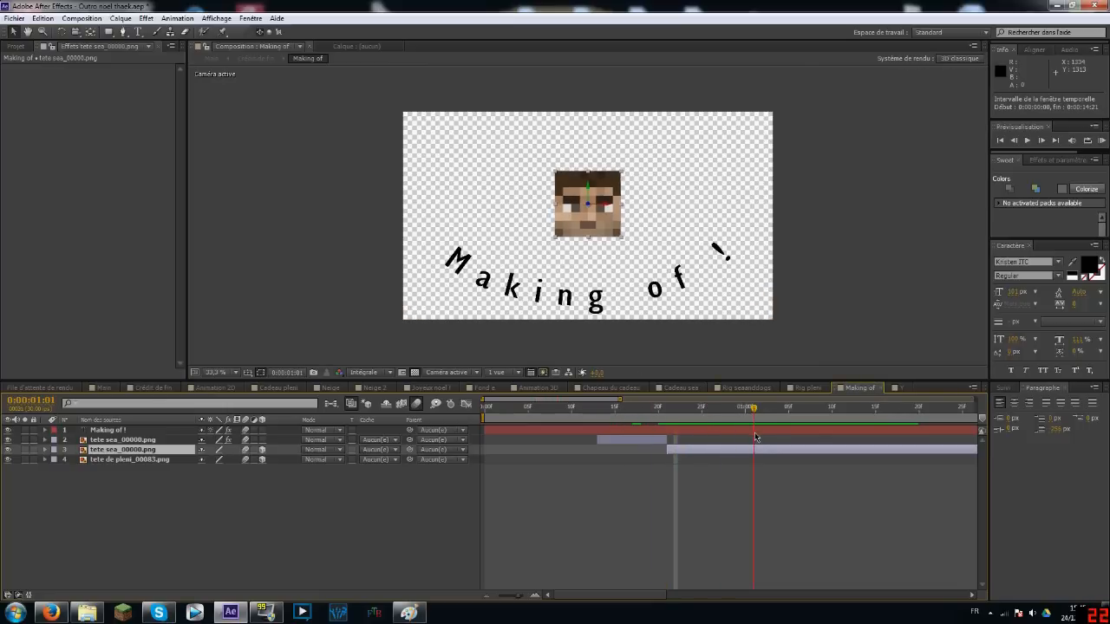
pyautogui.moveTo(778, 414)
pyautogui.mouseDown()
pyautogui.moveTo(895, 412)
pyautogui.moveTo(966, 427)
pyautogui.moveTo(689, 436)
pyautogui.moveTo(774, 422)
pyautogui.mouseUp()
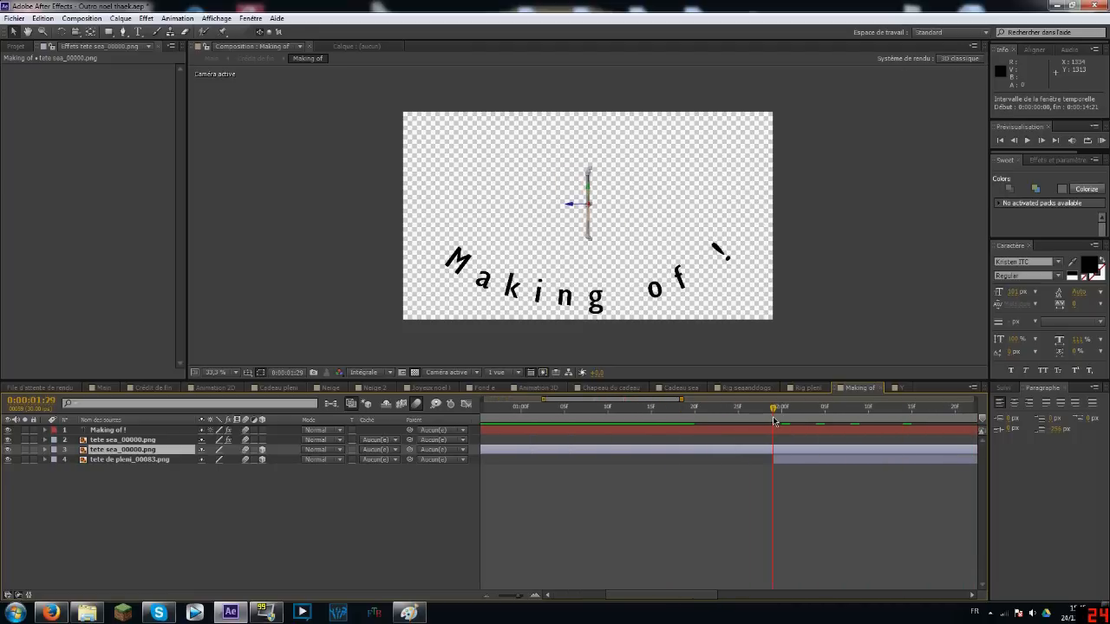
pyautogui.click(792, 460)
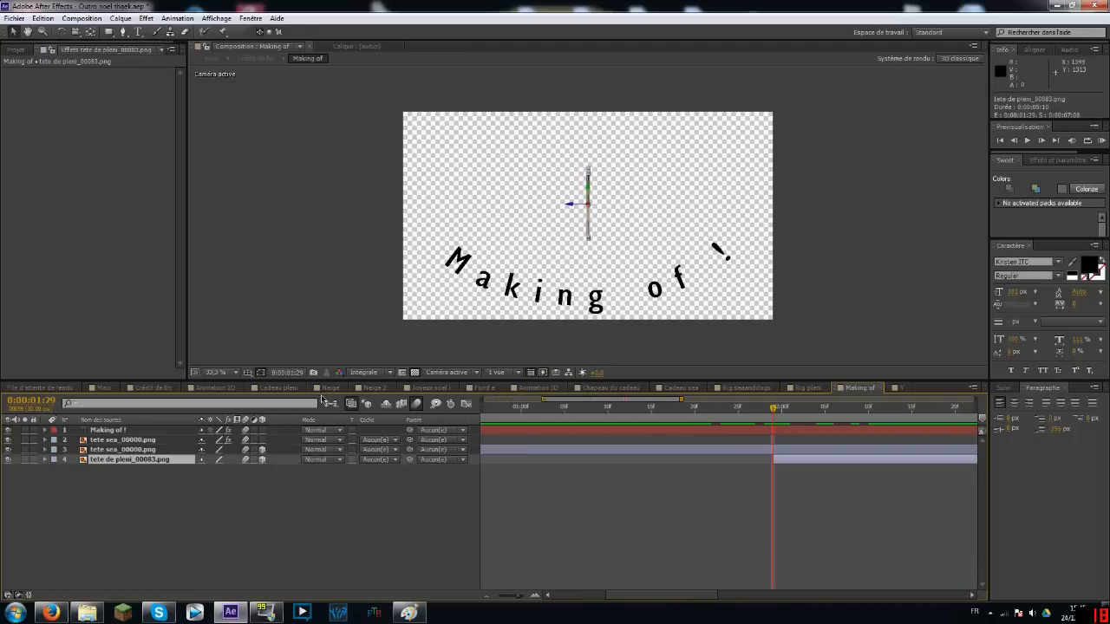
# - Follow the second head's turn to 0:00:02:10, examine the face up close, and check the animation at 0:00:05:12
pyautogui.moveTo(768, 413); pyautogui.dragTo(868, 409)
pyautogui.click(784, 449)
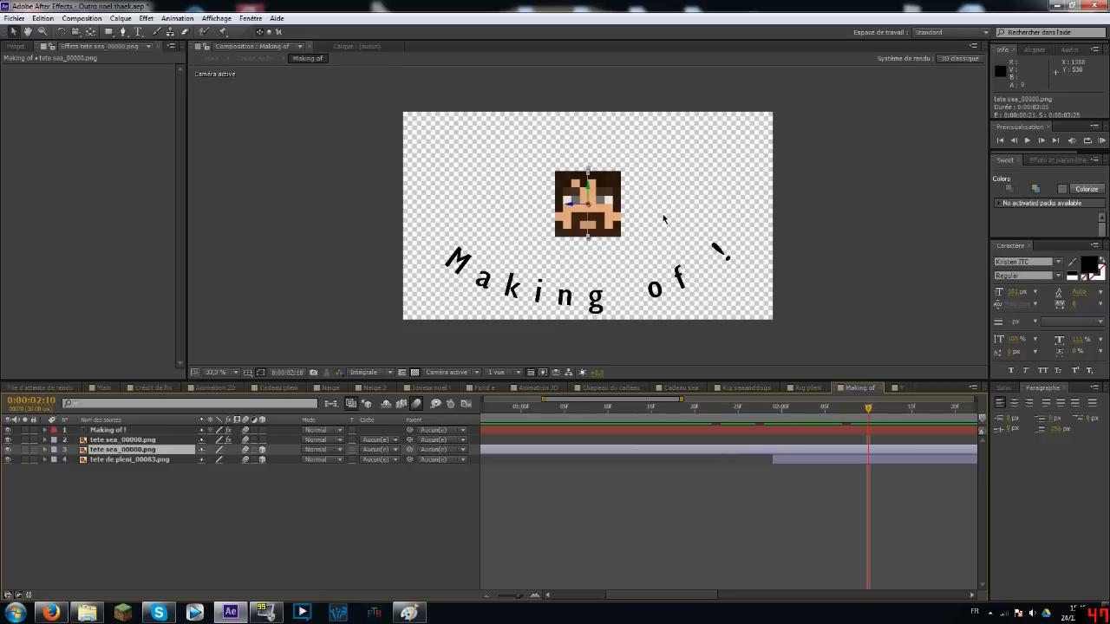
pyautogui.scroll(4, 597, 207)
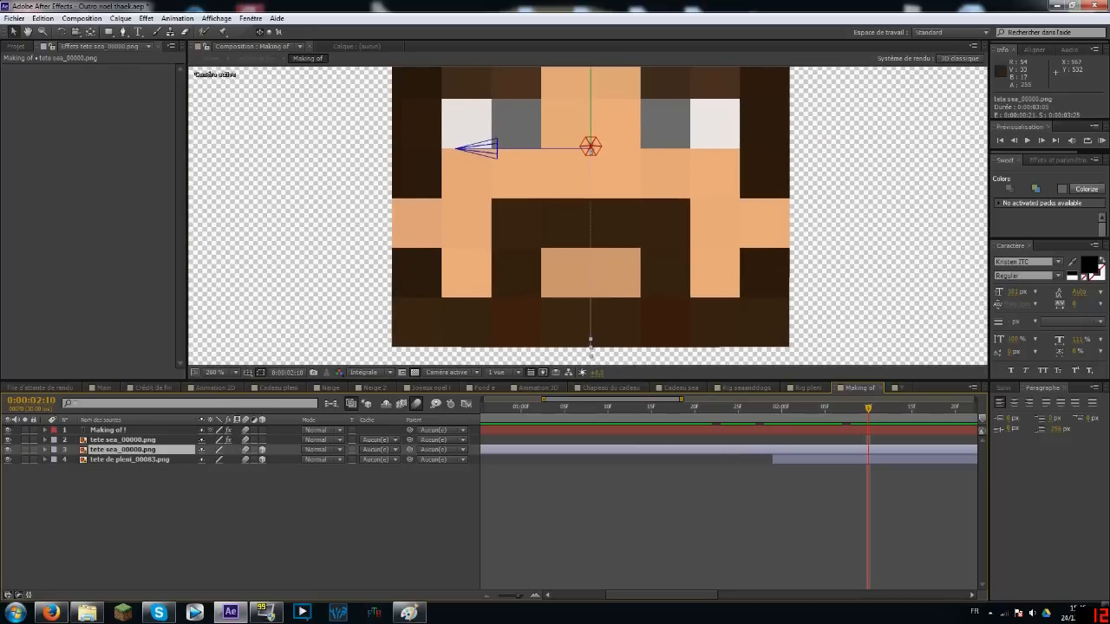
pyautogui.scroll(-1, 631, 287)
pyautogui.scroll(-1, 631, 287)
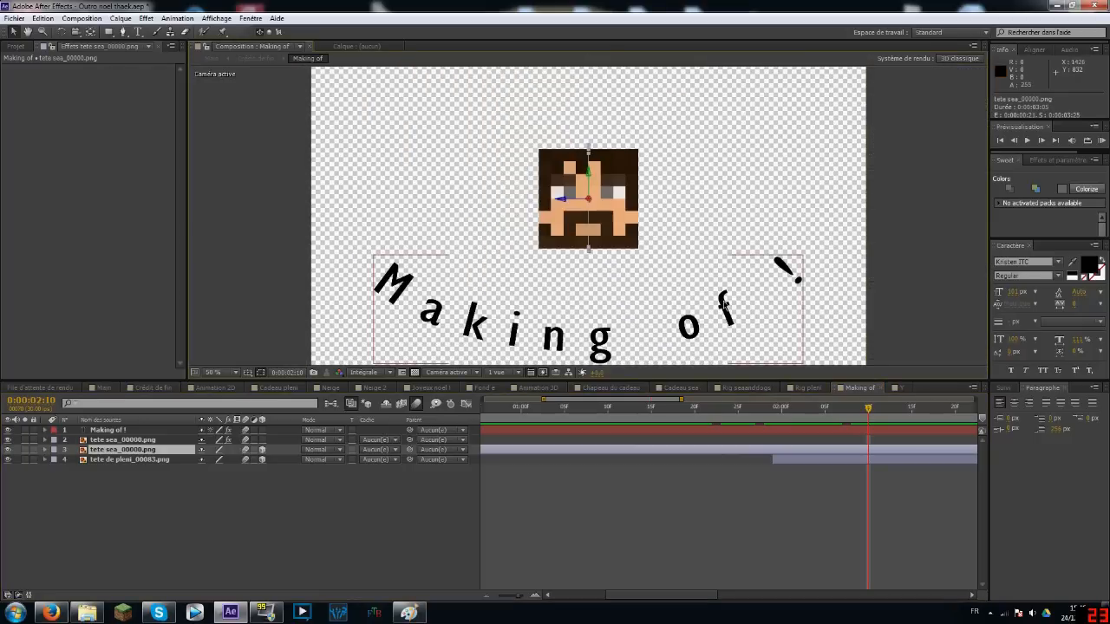
pyautogui.moveTo(876, 409); pyautogui.dragTo(1012, 404)
pyautogui.click(591, 406)
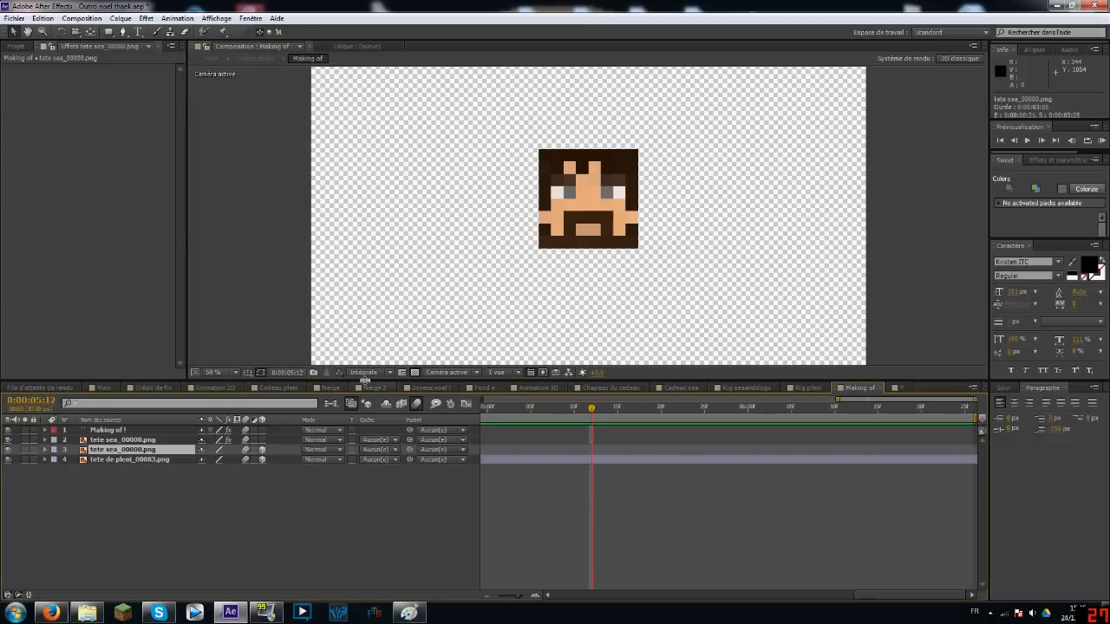
# - Go back to the Main composition and open Crédit de fin from its layers
pyautogui.click(100, 387)
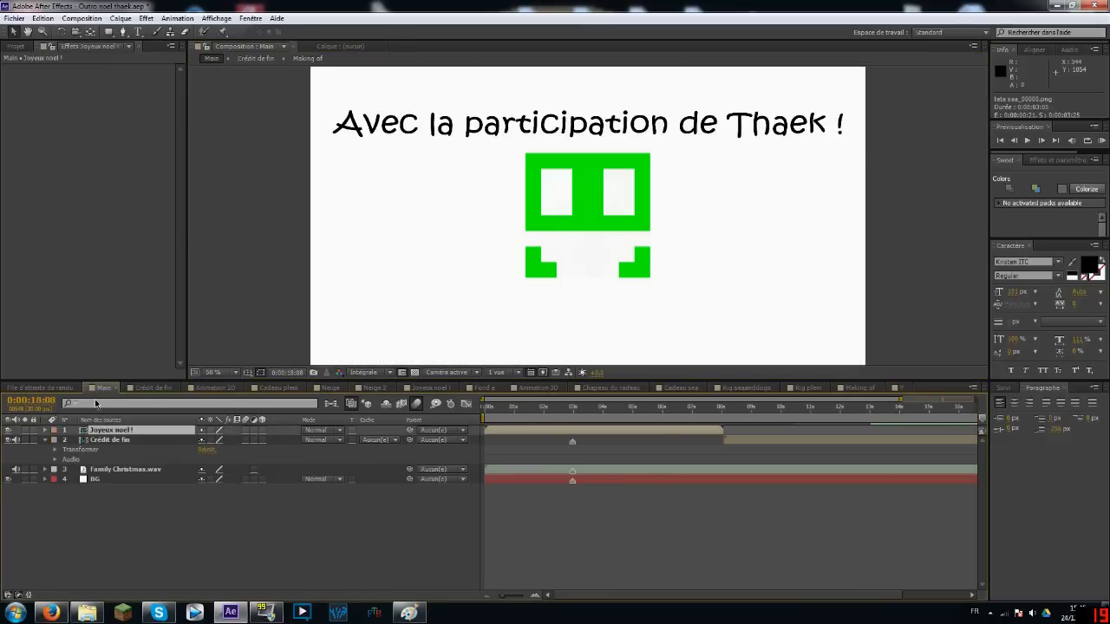
pyautogui.click(118, 440)
pyautogui.doubleClick(118, 441)
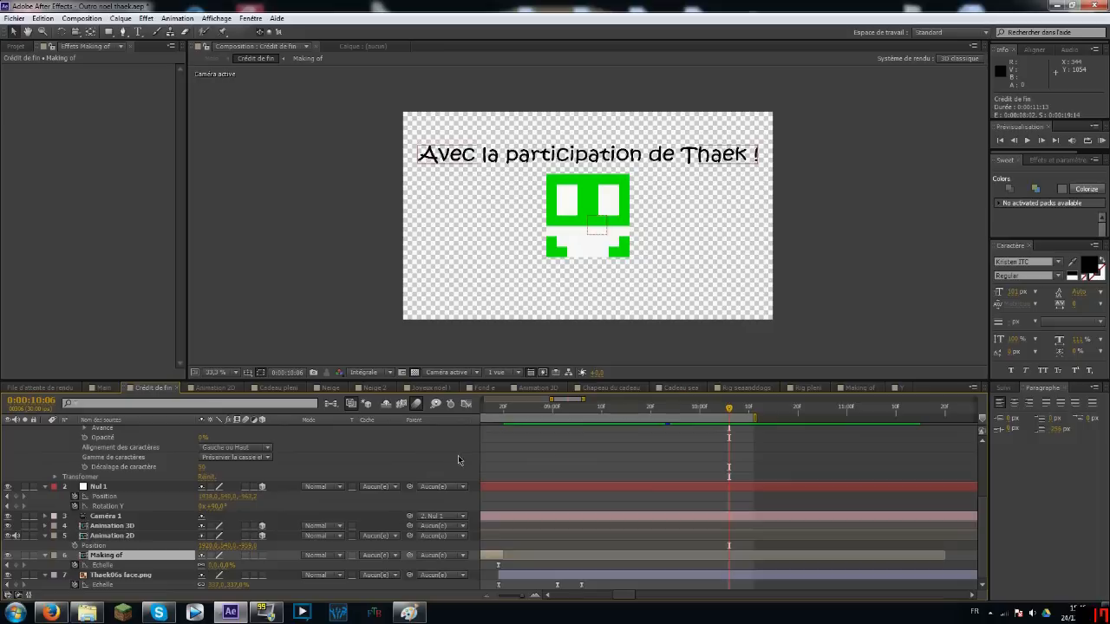
# - Select the last scale keyframe of the Thaek06s face.png layer and compare the face size at 0:00:09:01 and 0:00:09:06
pyautogui.moveTo(703, 409); pyautogui.dragTo(618, 471)
pyautogui.click(581, 586)
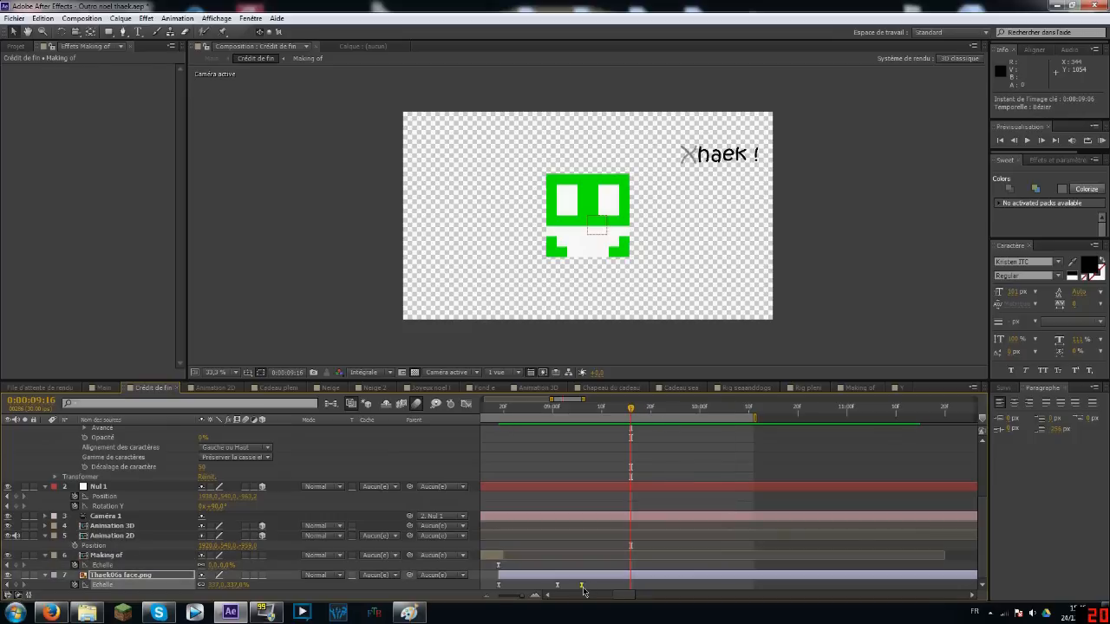
pyautogui.click(580, 410)
pyautogui.moveTo(580, 410)
pyautogui.mouseDown()
pyautogui.moveTo(499, 417)
pyautogui.moveTo(606, 409)
pyautogui.moveTo(559, 406)
pyautogui.mouseUp()
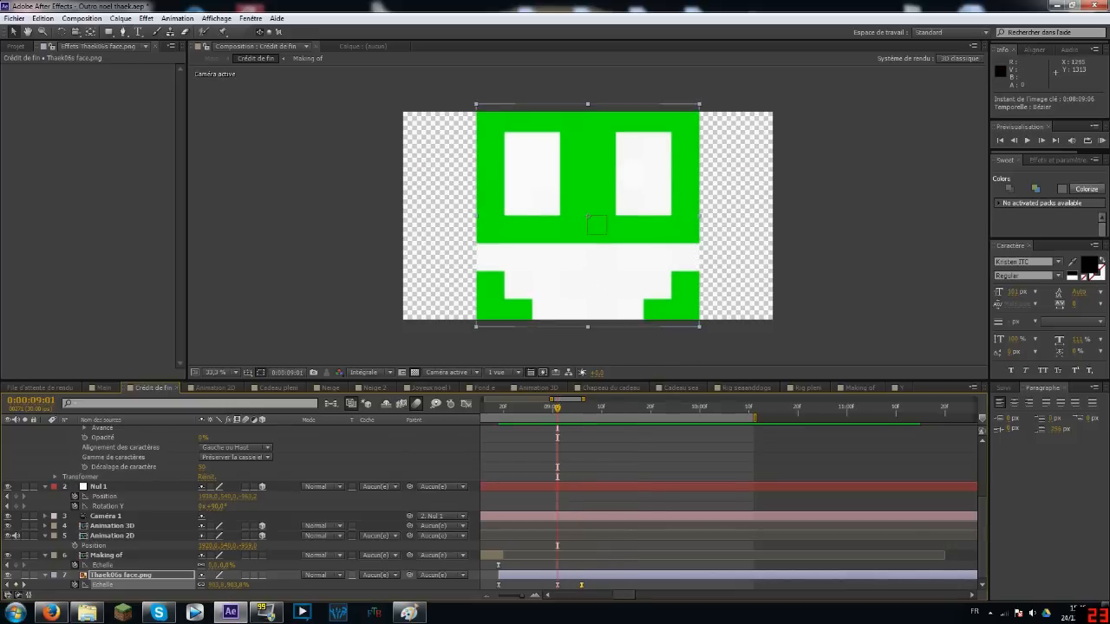
pyautogui.moveTo(556, 411); pyautogui.dragTo(597, 410)
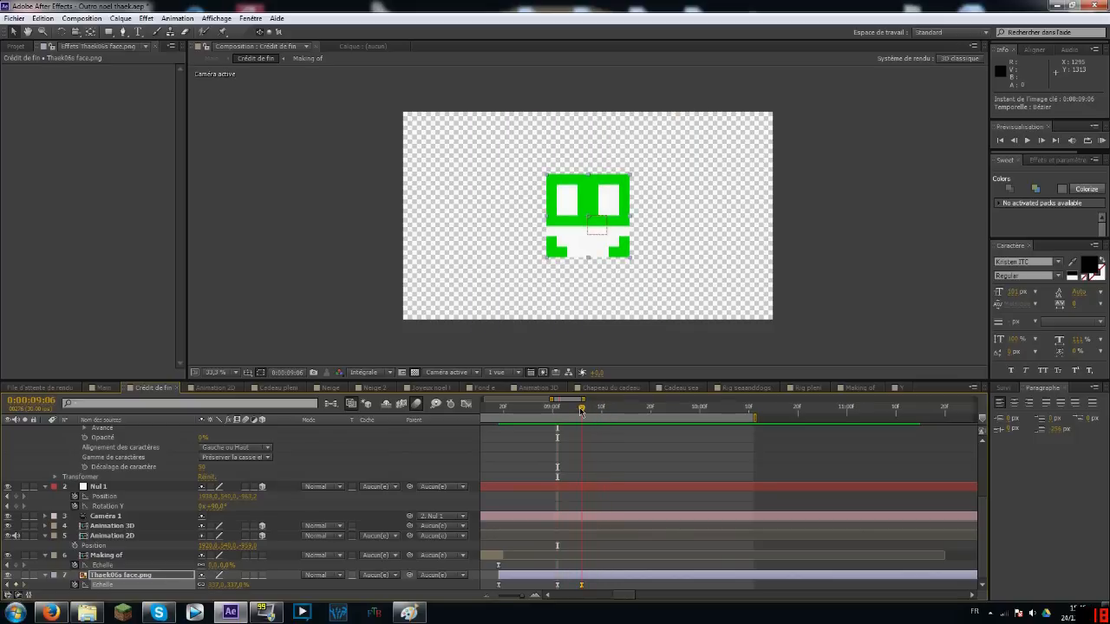
pyautogui.moveTo(580, 411); pyautogui.dragTo(556, 407)
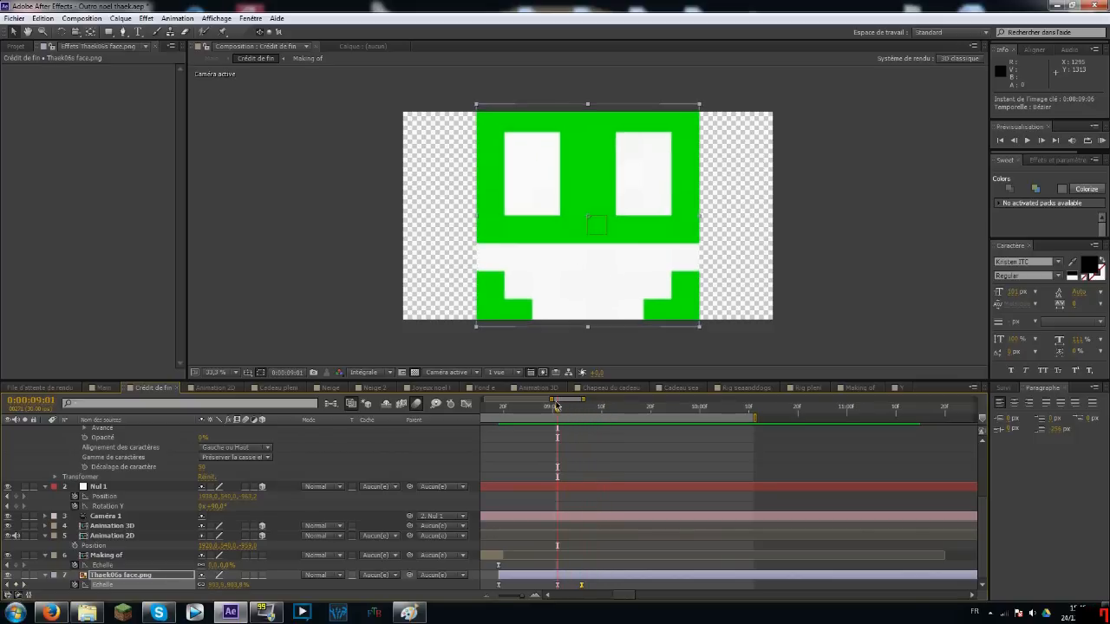
# - Select the Thaek06s face.png layer's Échelle keyframes, make them linear, and apply Lissage de vitesse to them
pyautogui.moveTo(599, 595)
pyautogui.mouseDown()
pyautogui.moveTo(442, 595)
pyautogui.moveTo(759, 515)
pyautogui.moveTo(624, 600)
pyautogui.moveTo(608, 597)
pyautogui.moveTo(615, 591)
pyautogui.mouseUp()
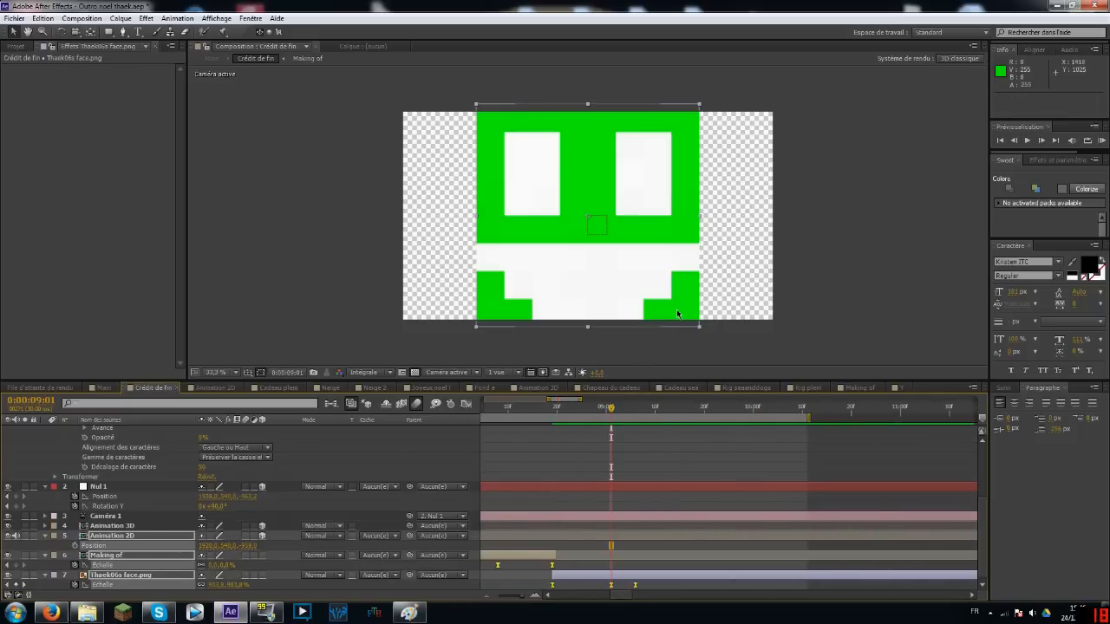
pyautogui.click(664, 585)
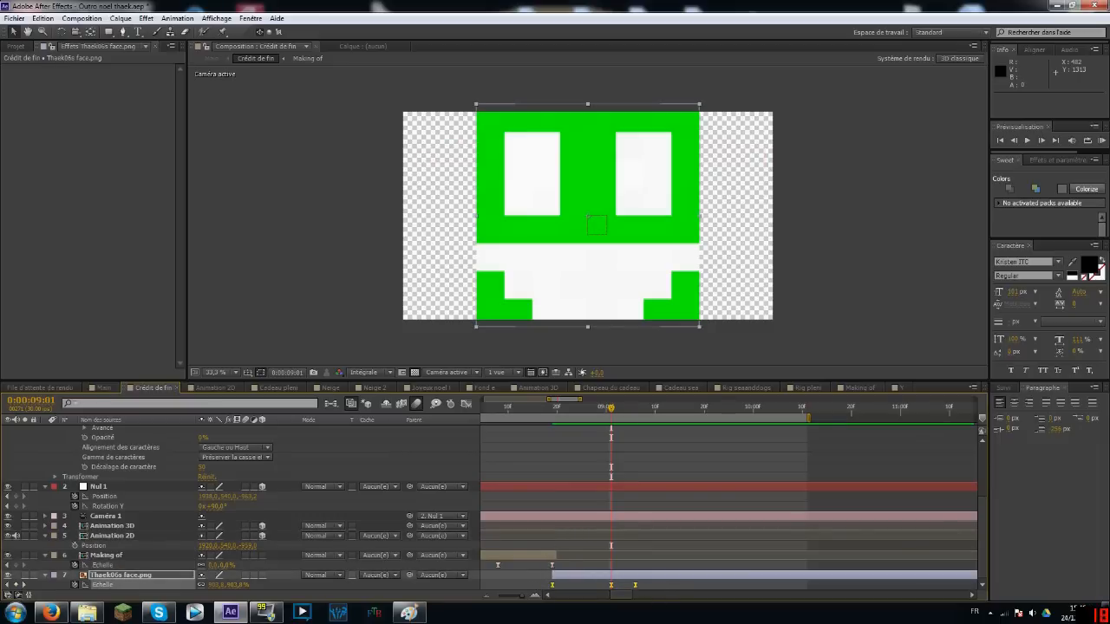
pyautogui.keyDown('ctrl'); pyautogui.click(635, 585); pyautogui.keyUp('ctrl')
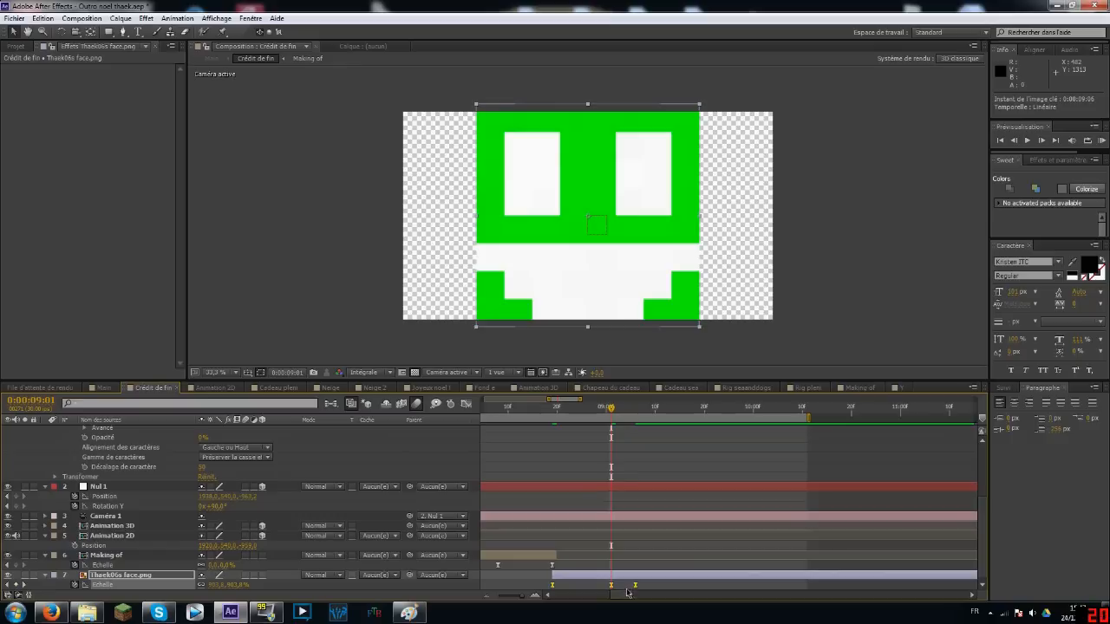
pyautogui.rightClick(636, 587)
pyautogui.moveTo(728, 576)
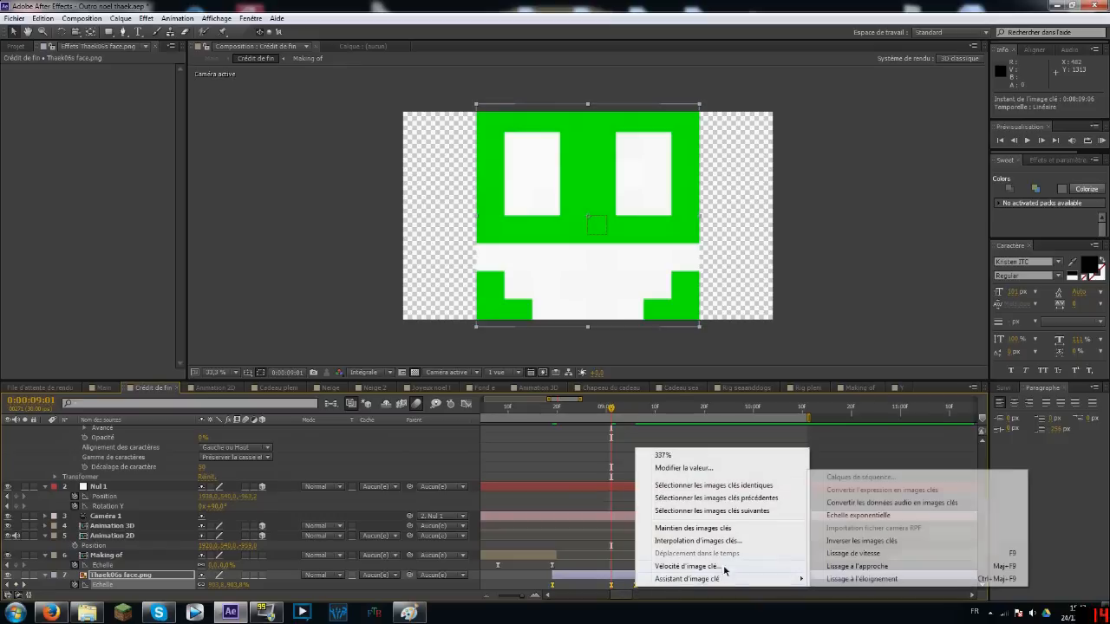
pyautogui.click(855, 554)
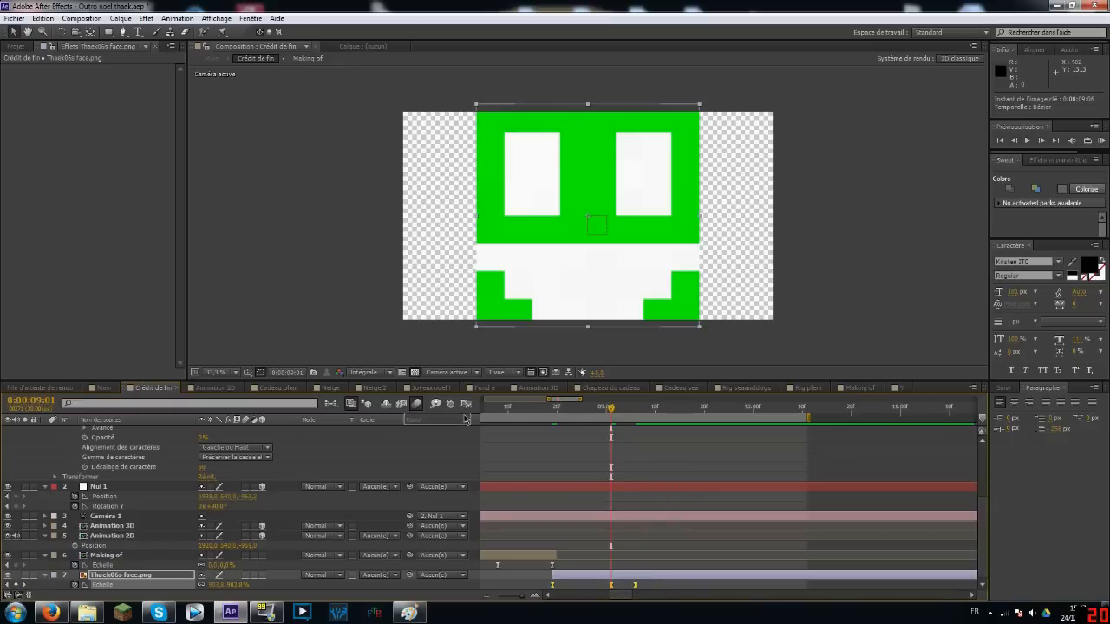
# - Show the scale curve in the graph editor and lengthen the outgoing ease handle of the 0:00:09:01 keyframe
pyautogui.click(466, 404)
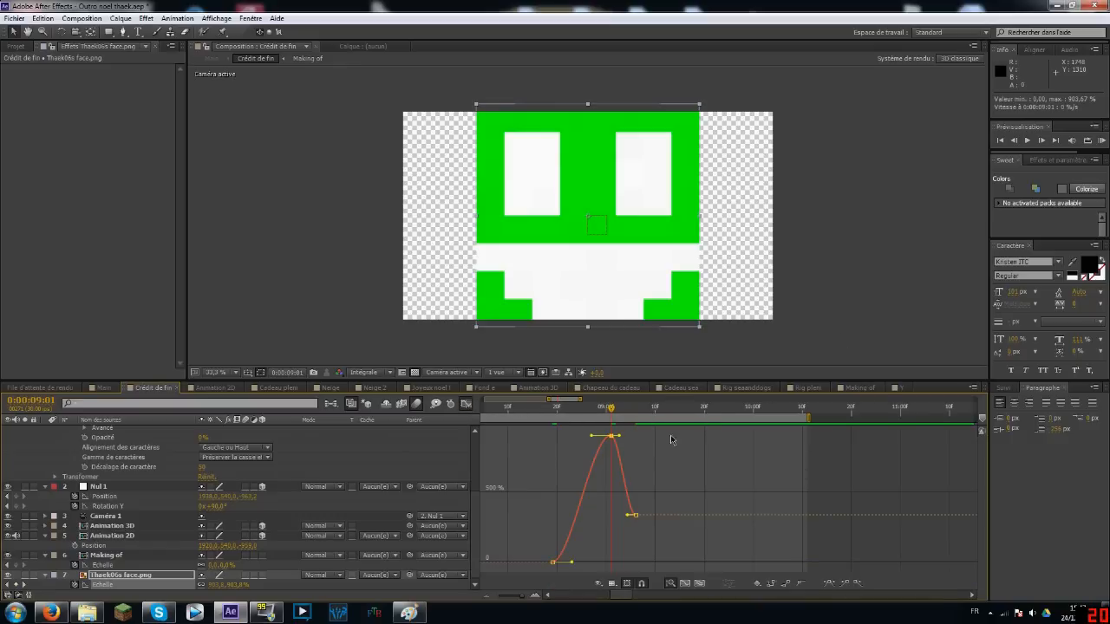
pyautogui.moveTo(630, 438); pyautogui.dragTo(700, 438)
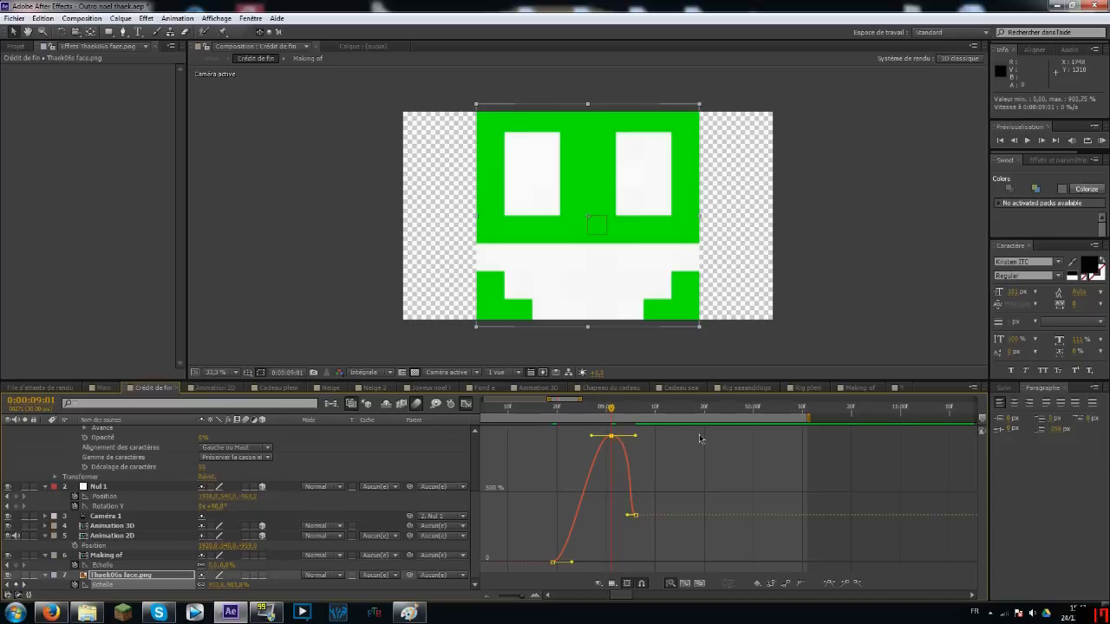
# - Lengthen the incoming ease handle of the 0:00:09:01 scale keyframe and the first keyframe's outgoing handle, and close the graph editor
pyautogui.moveTo(590, 527)
pyautogui.mouseDown()
pyautogui.moveTo(620, 444)
pyautogui.moveTo(702, 426)
pyautogui.mouseUp()
pyautogui.moveTo(591, 435); pyautogui.dragTo(443, 447)
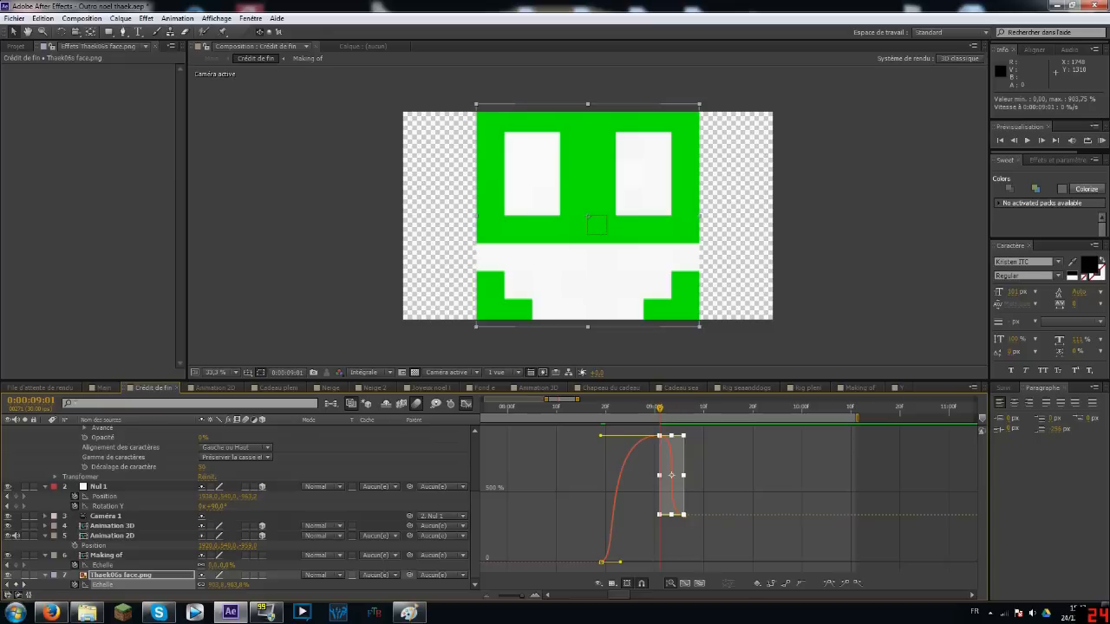
pyautogui.moveTo(621, 562); pyautogui.dragTo(659, 561)
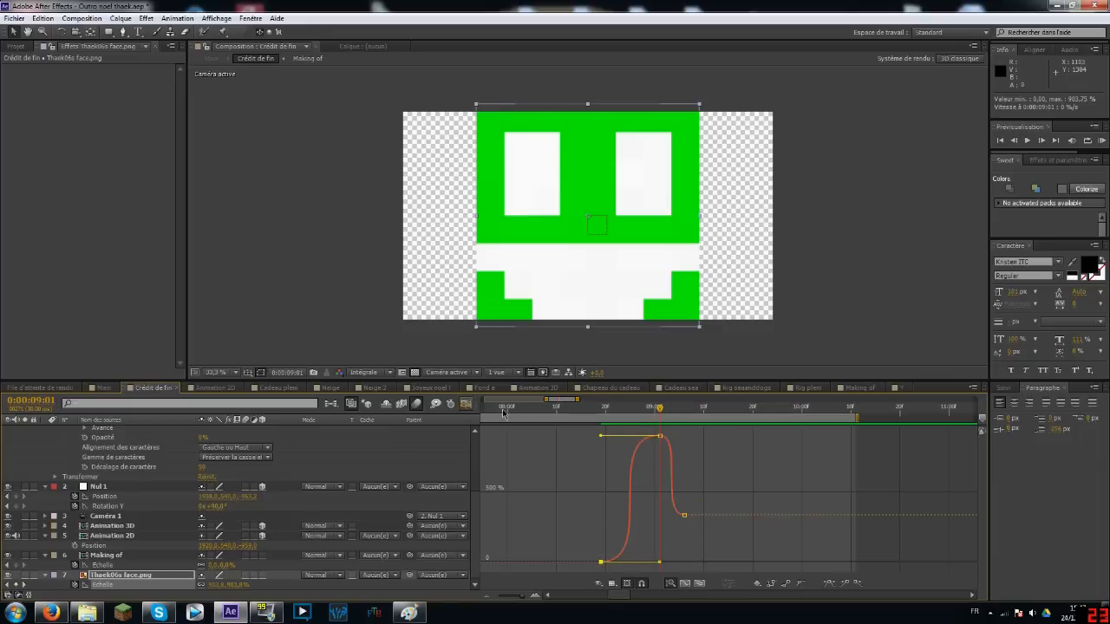
pyautogui.click(465, 403)
pyautogui.moveTo(667, 407)
pyautogui.mouseDown()
pyautogui.moveTo(705, 413)
pyautogui.moveTo(659, 410)
pyautogui.mouseUp()
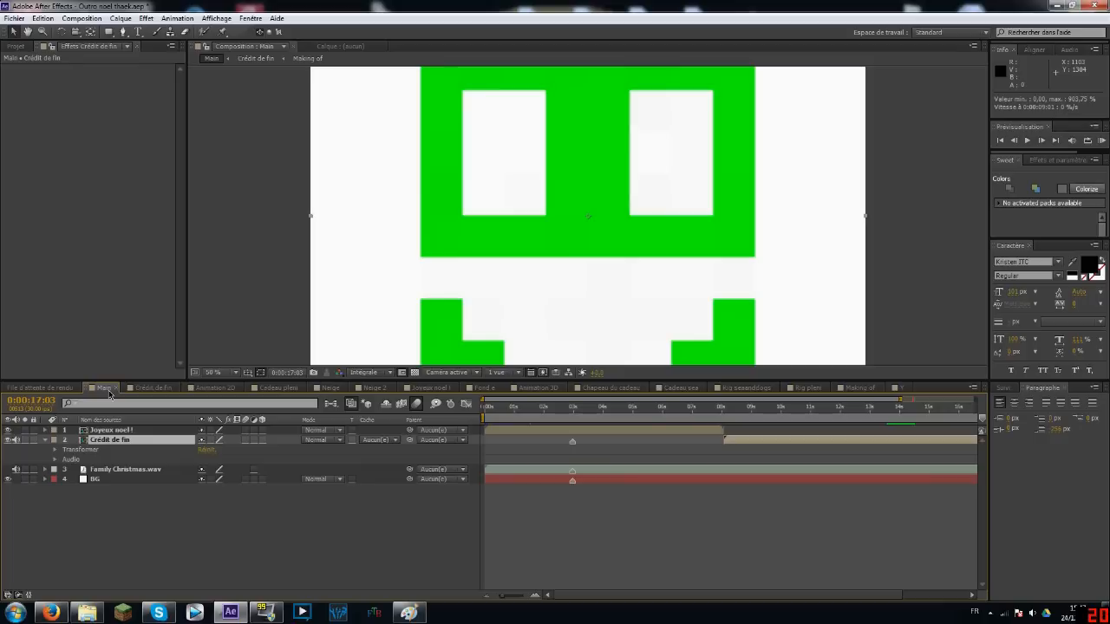
# - Return to the Main composition, open Joyeux noel !, and open its Transition 1.1 precomposition
pyautogui.click(108, 389)
pyautogui.click(117, 431)
pyautogui.doubleClick(120, 432)
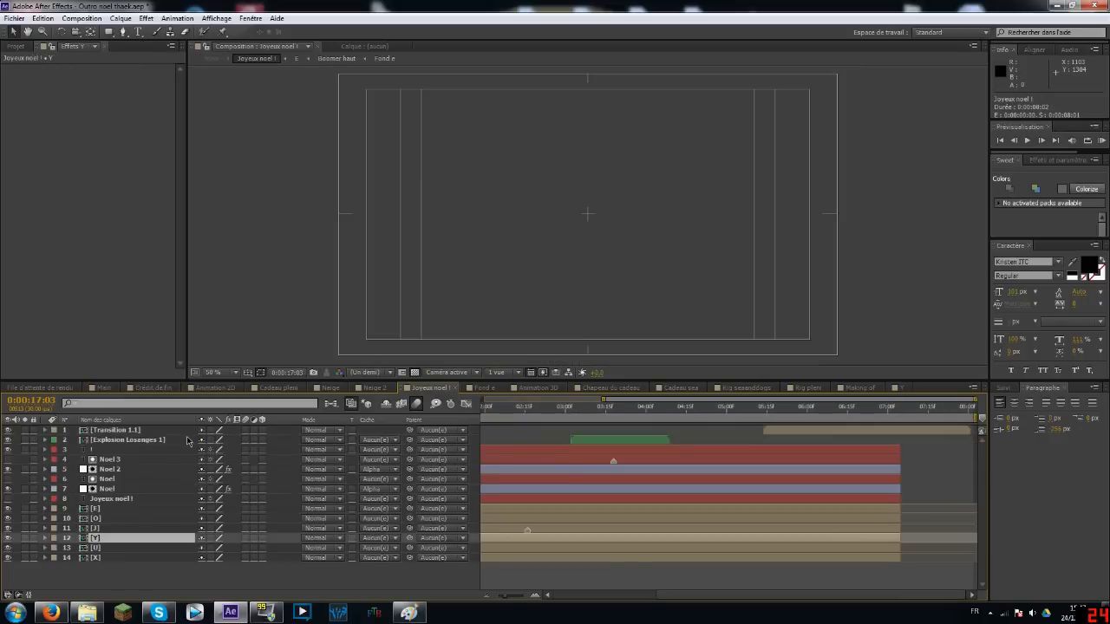
pyautogui.click(186, 430)
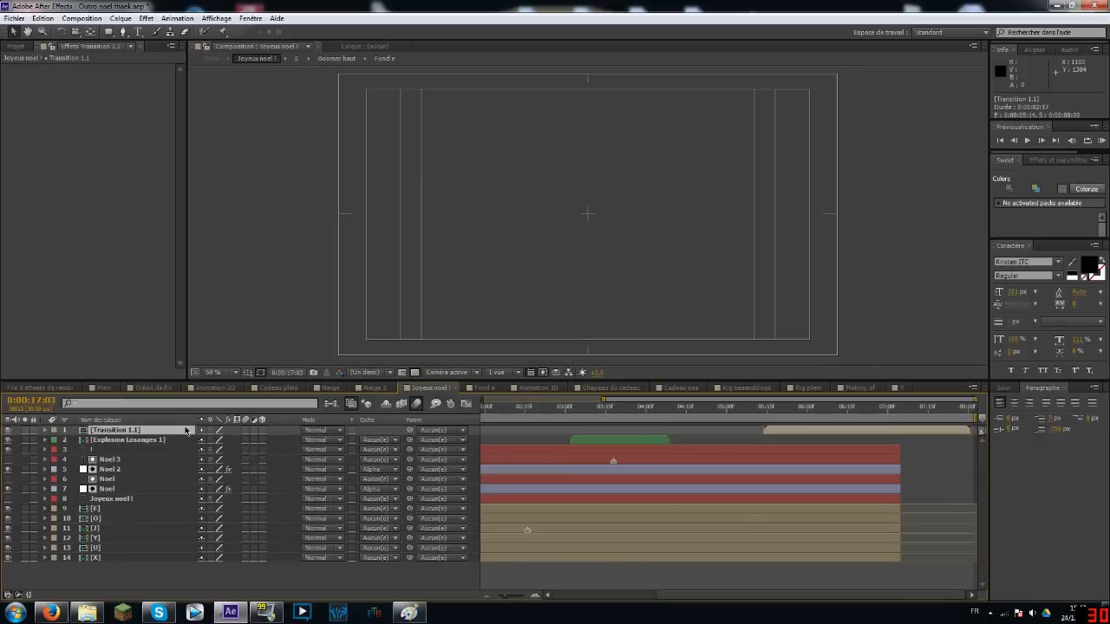
pyautogui.doubleClick(135, 430)
# - Show the transparency grid in Transition 1.1 and scrub its circle and line animation up to 0:00:00:21
pyautogui.moveTo(564, 405)
pyautogui.mouseDown()
pyautogui.moveTo(714, 428)
pyautogui.moveTo(657, 413)
pyautogui.moveTo(567, 413)
pyautogui.mouseUp()
pyautogui.click(583, 253)
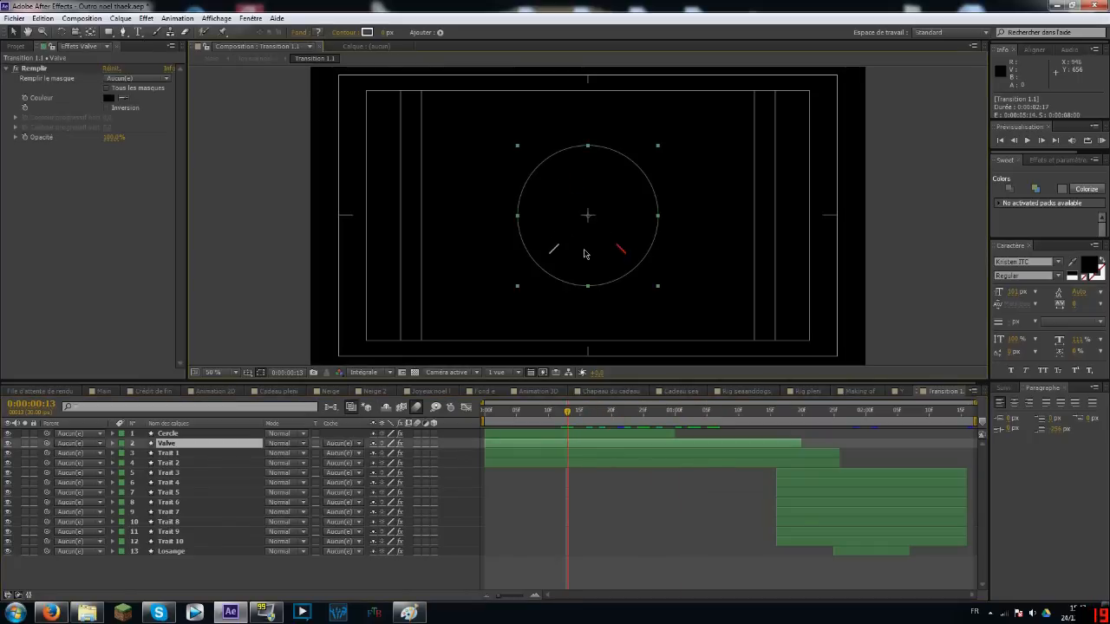
pyautogui.click(417, 371)
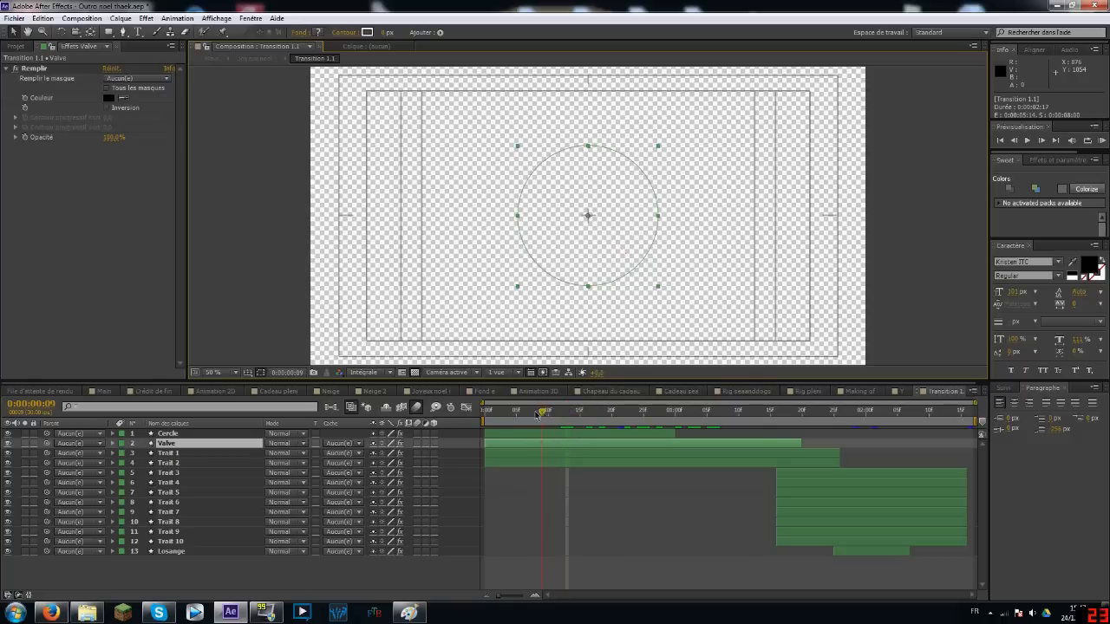
pyautogui.moveTo(538, 414); pyautogui.dragTo(598, 415)
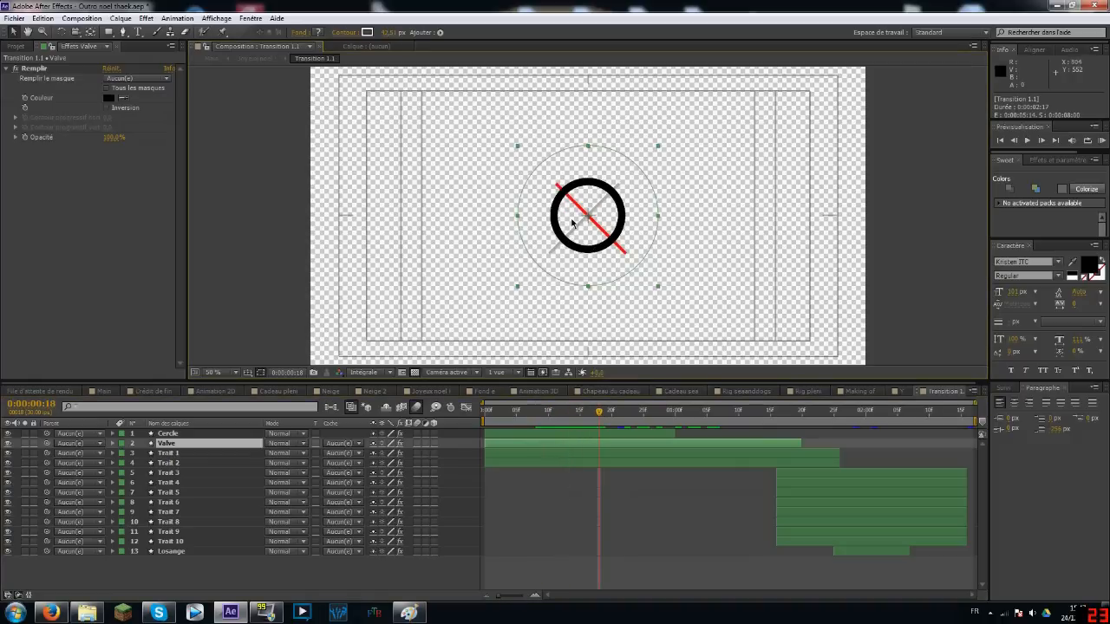
pyautogui.press('space')
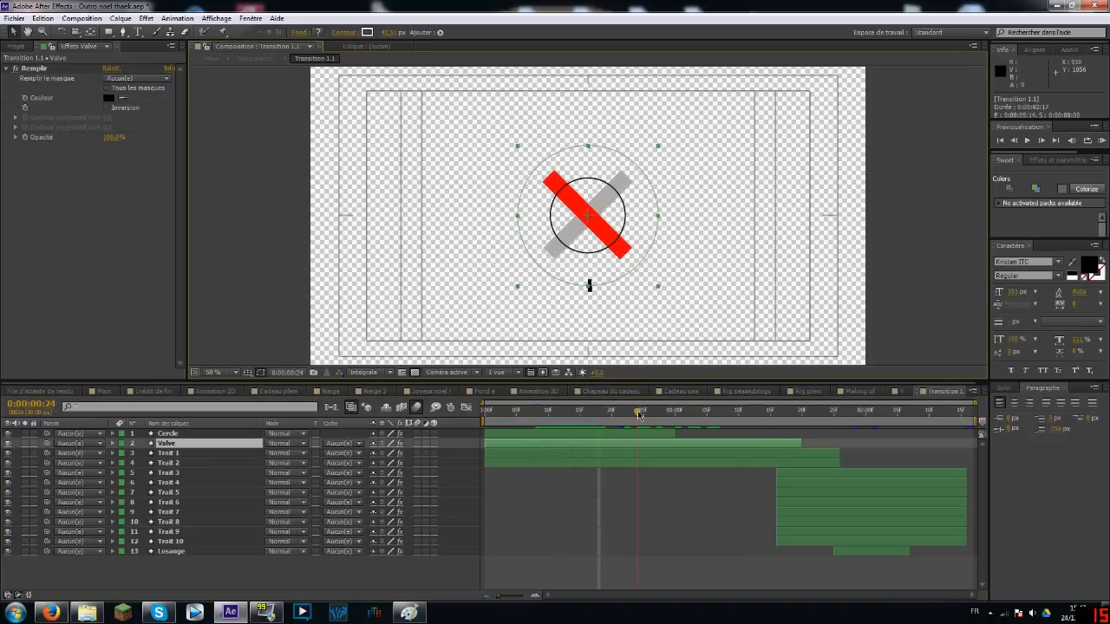
pyautogui.click(618, 410)
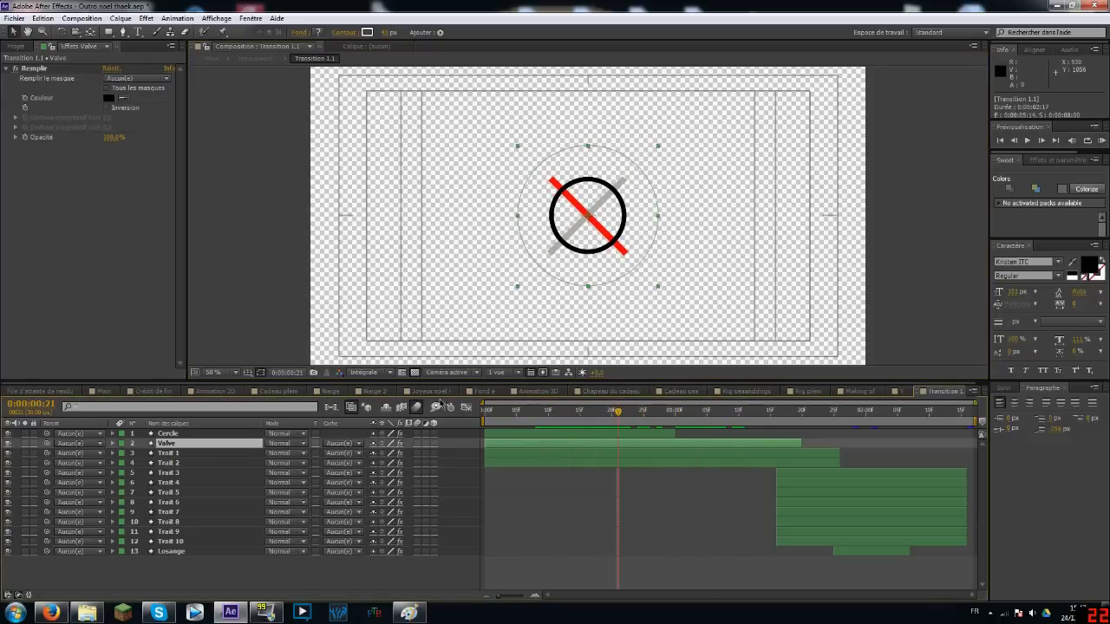
# - Reveal the Cercle layer's animated properties and display its Largeur du contour curve in the graph editor
pyautogui.click(466, 408)
pyautogui.click(250, 433)
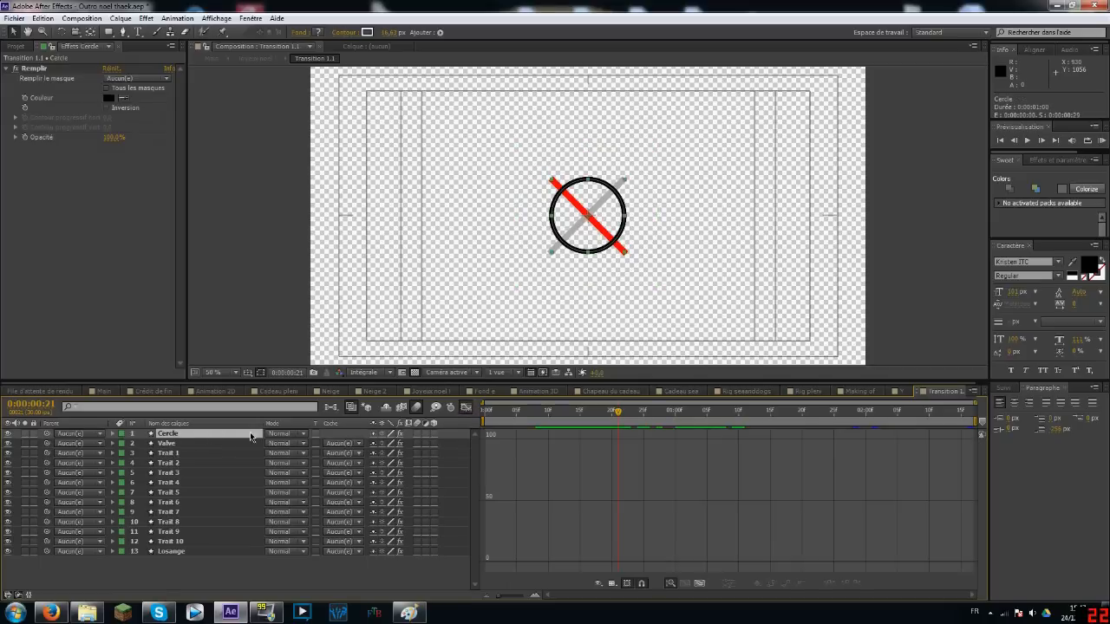
pyautogui.press('u')
pyautogui.click(195, 443)
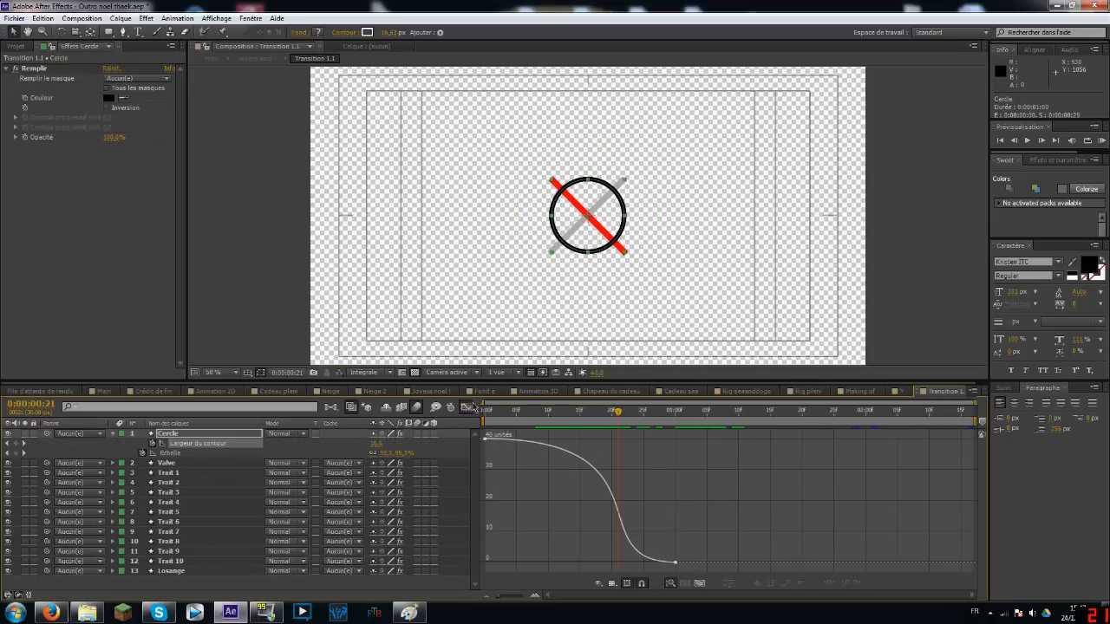
# - Look through the Making of and Chapeau du cadeau compositions, and return to Main
pyautogui.click(862, 394)
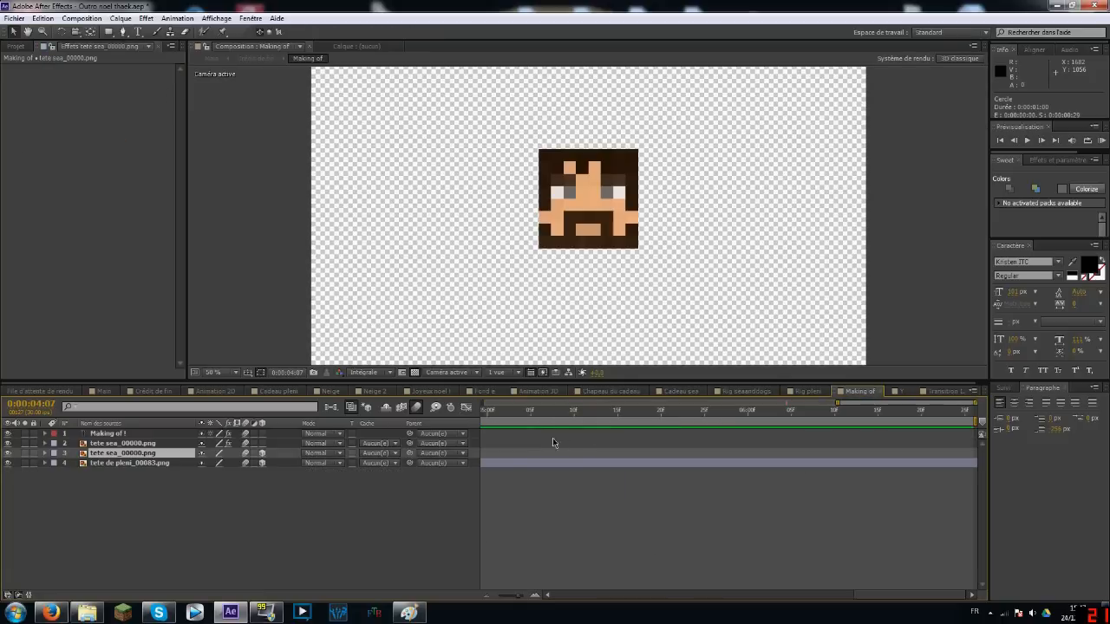
pyautogui.moveTo(538, 414); pyautogui.dragTo(664, 431)
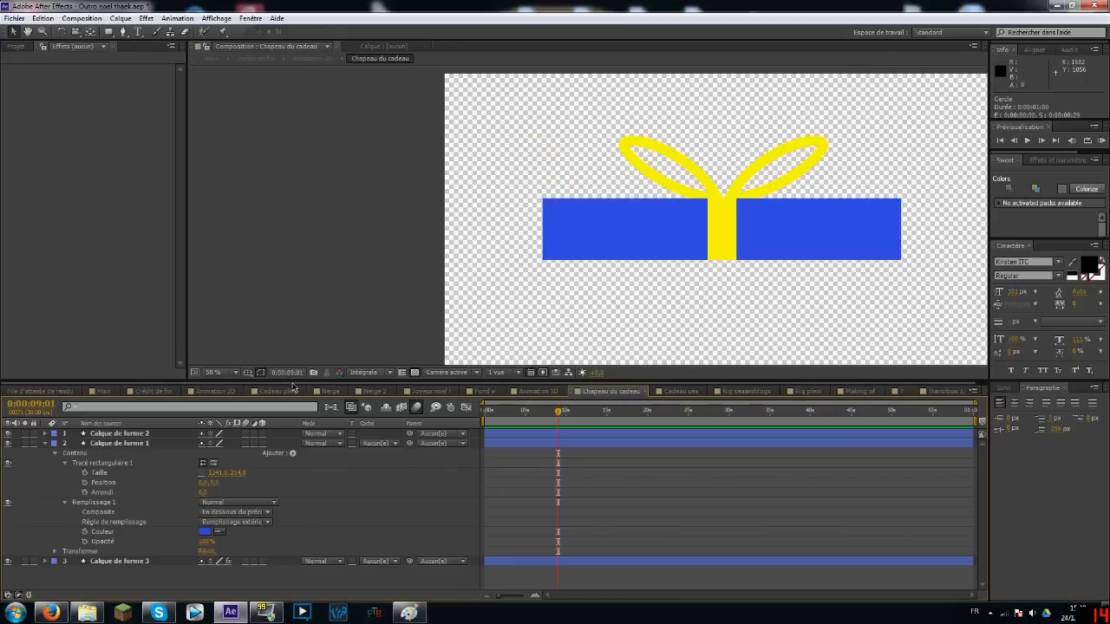
pyautogui.click(104, 391)
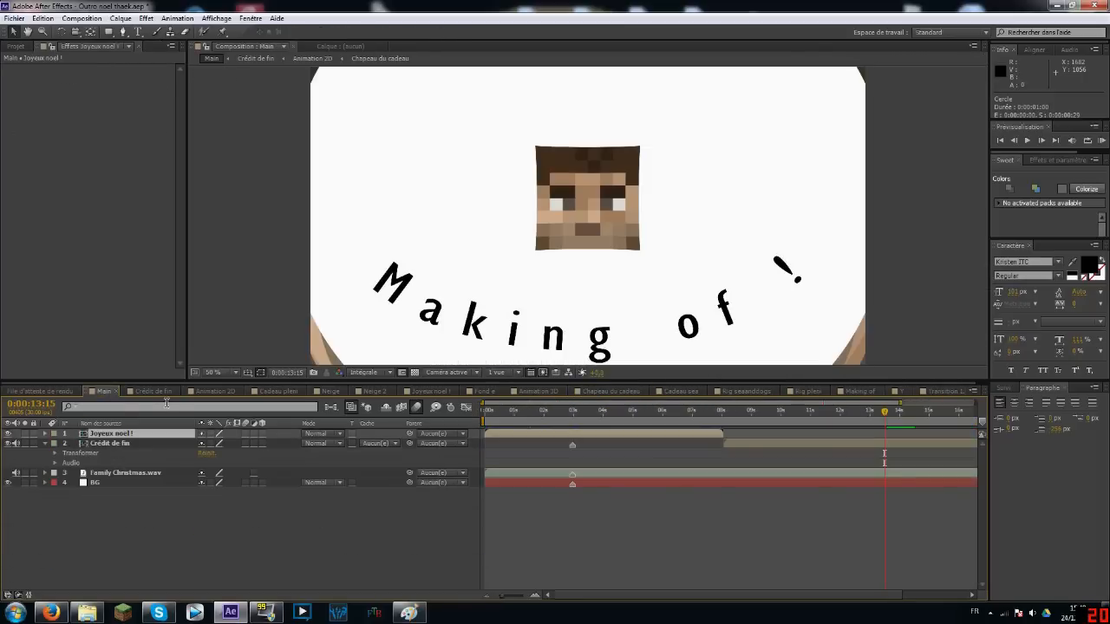
# - Select the Nul 1 layer in Crédit de fin at 0:00:02:05 and split the viewer into two views
pyautogui.click(152, 391)
pyautogui.moveTo(564, 422); pyautogui.dragTo(742, 440)
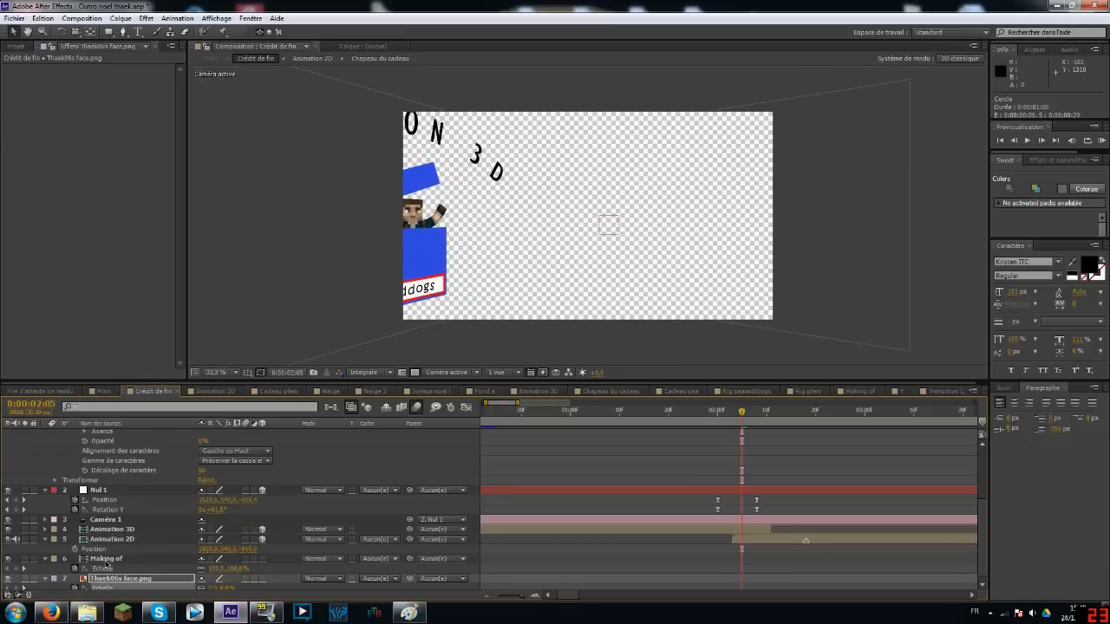
pyautogui.click(104, 490)
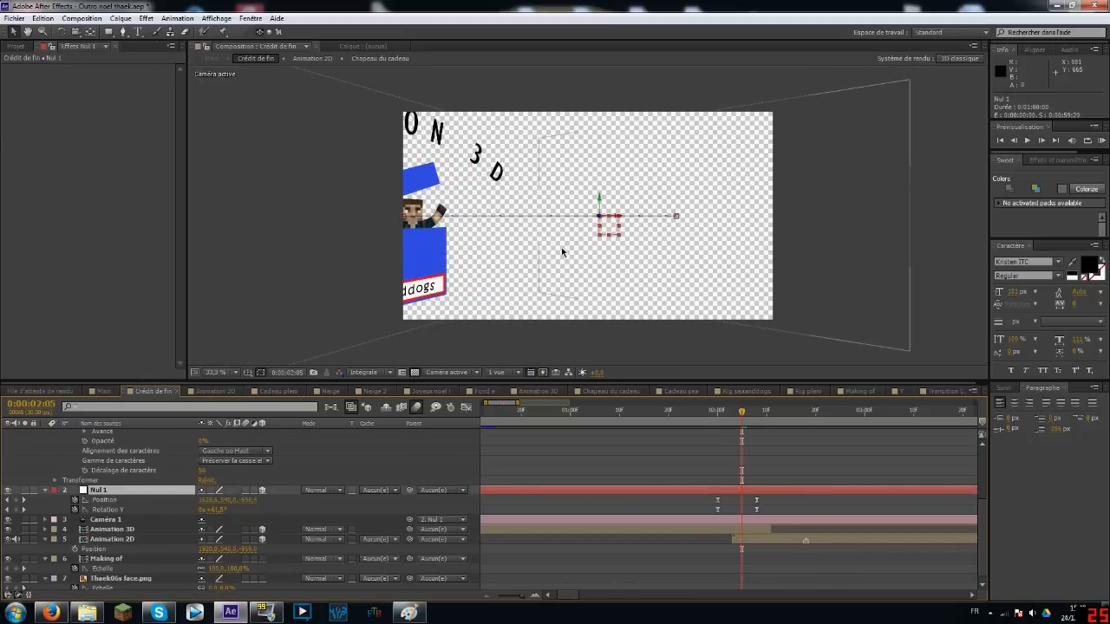
pyautogui.click(517, 374)
pyautogui.click(521, 393)
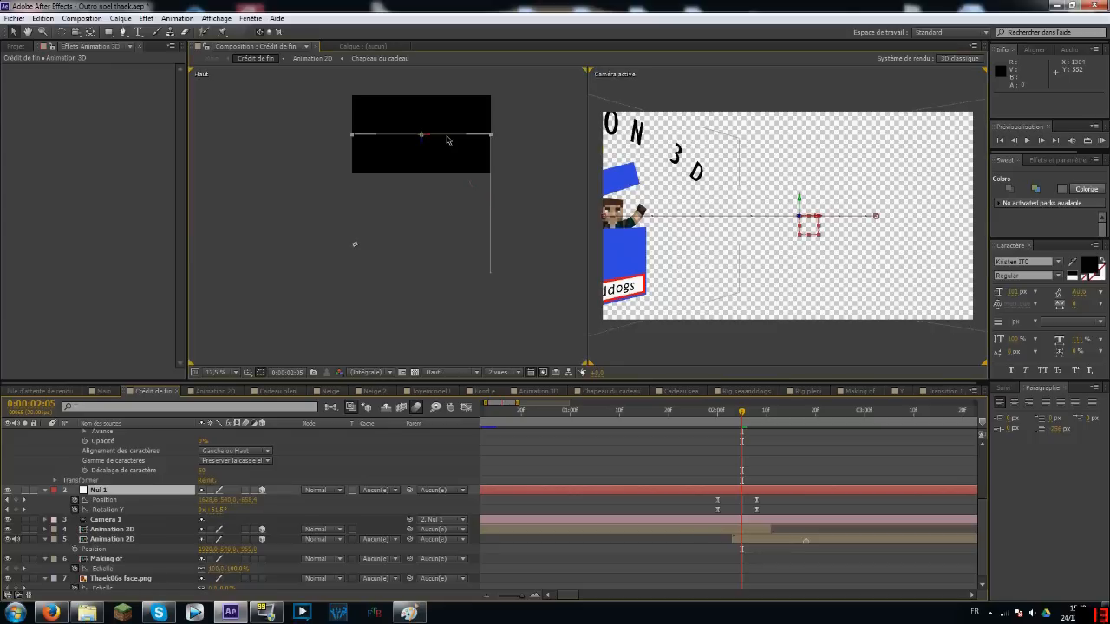
# - Inspect the layer planes in the top view and scrub through the camera moves between the credit sections
pyautogui.click(448, 141)
pyautogui.click(489, 185)
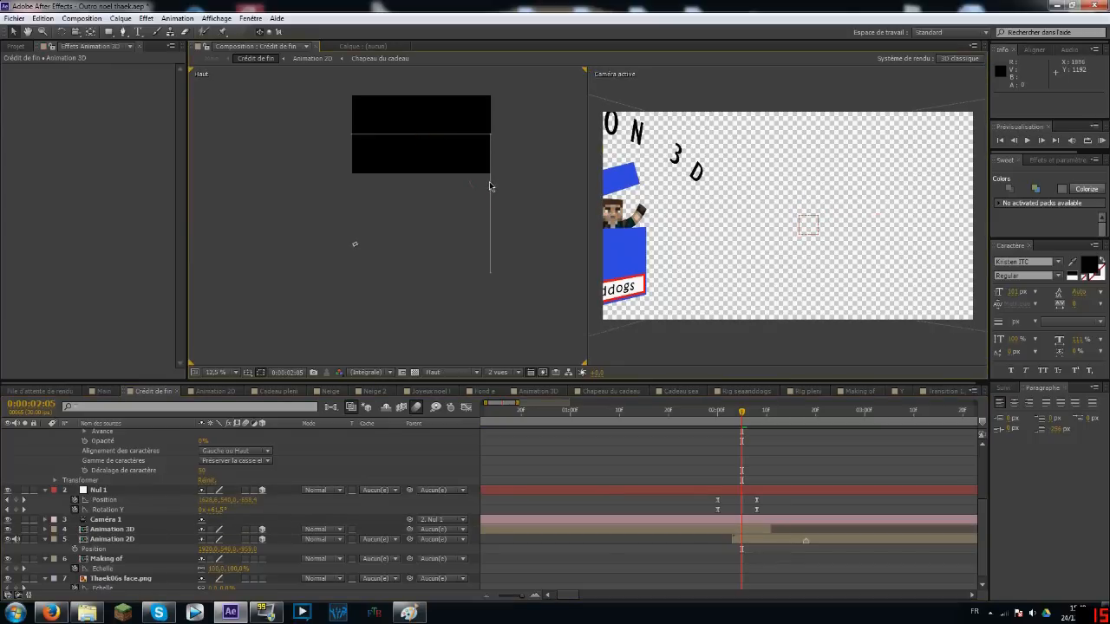
pyautogui.moveTo(714, 416); pyautogui.dragTo(767, 446)
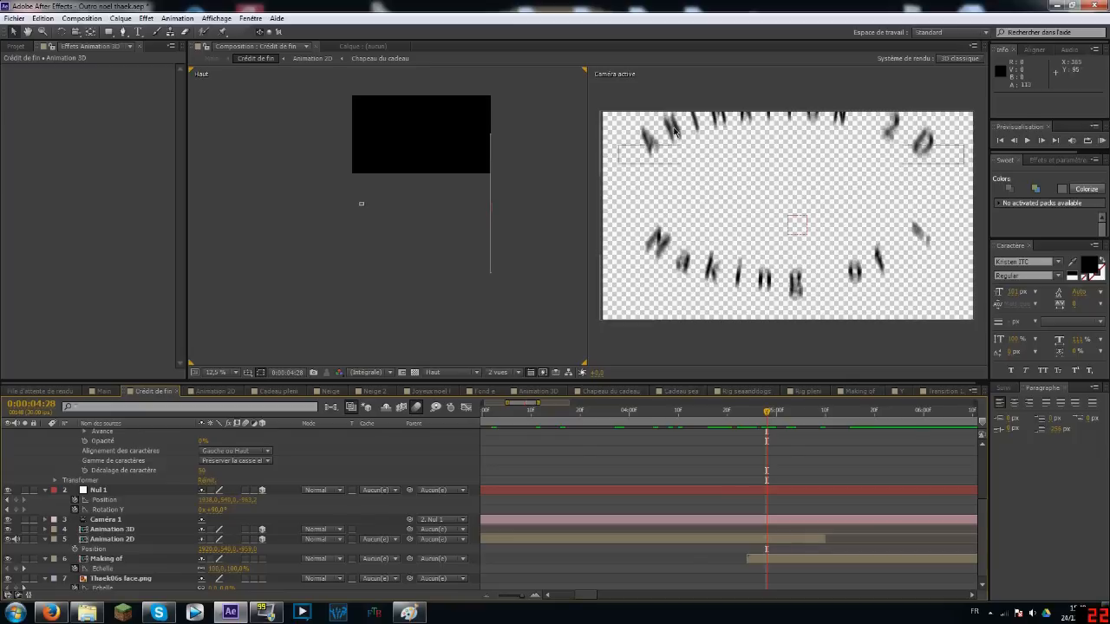
pyautogui.click(771, 413)
pyautogui.moveTo(771, 415); pyautogui.dragTo(825, 433)
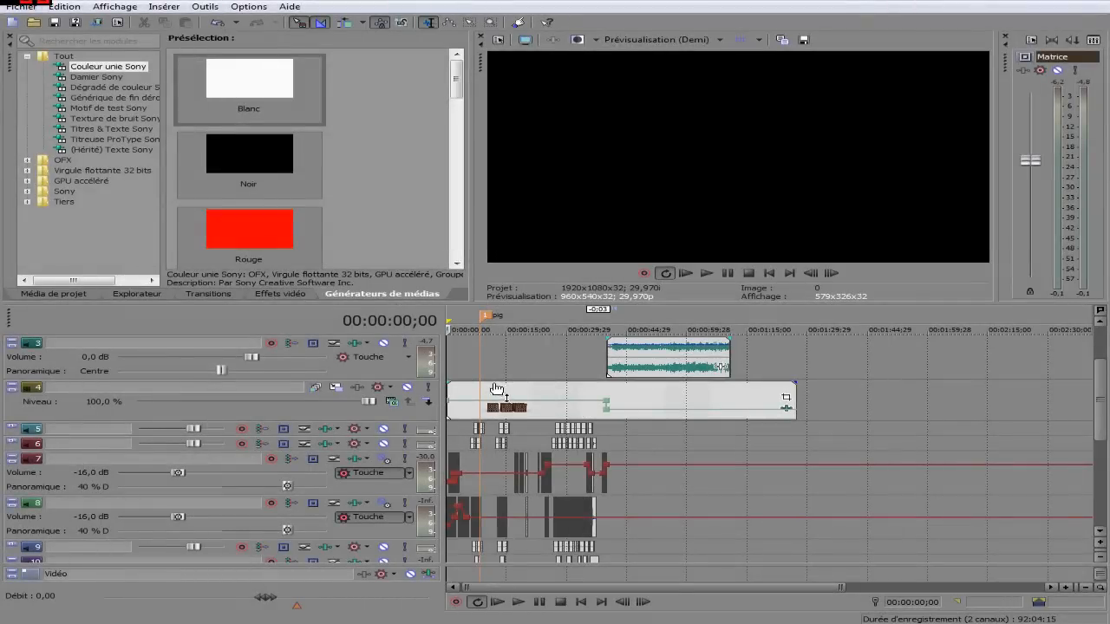
# - Switch to the Vegas Pro project and browse its tracks and project media
pyautogui.moveTo(1107, 390)
pyautogui.mouseDown()
pyautogui.moveTo(1103, 371)
pyautogui.moveTo(1104, 467)
pyautogui.moveTo(1108, 388)
pyautogui.mouseUp()
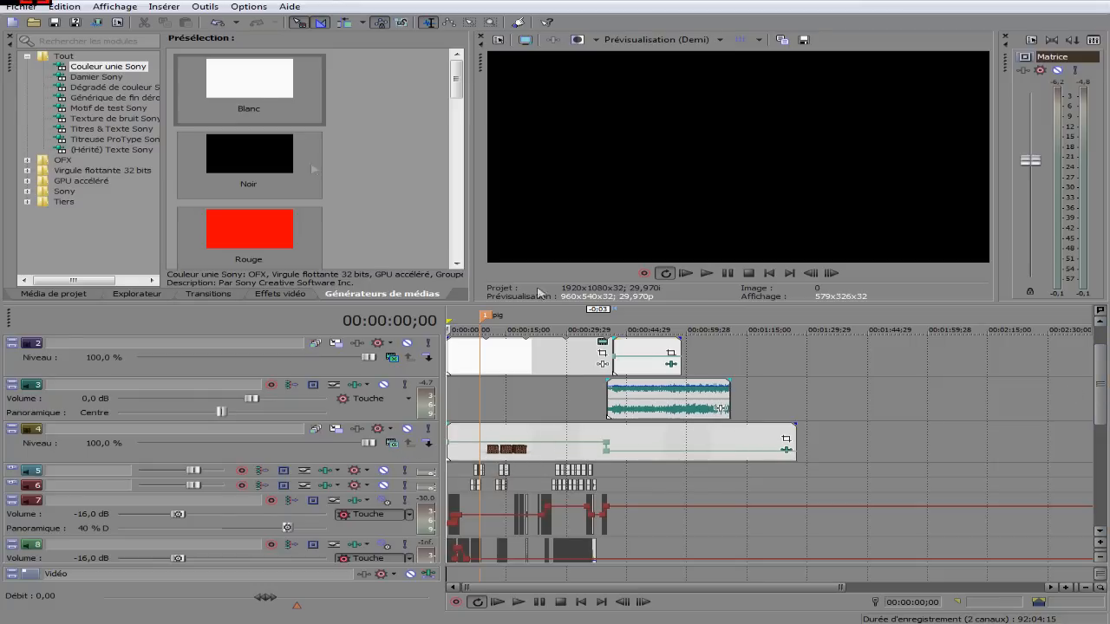
pyautogui.click(45, 294)
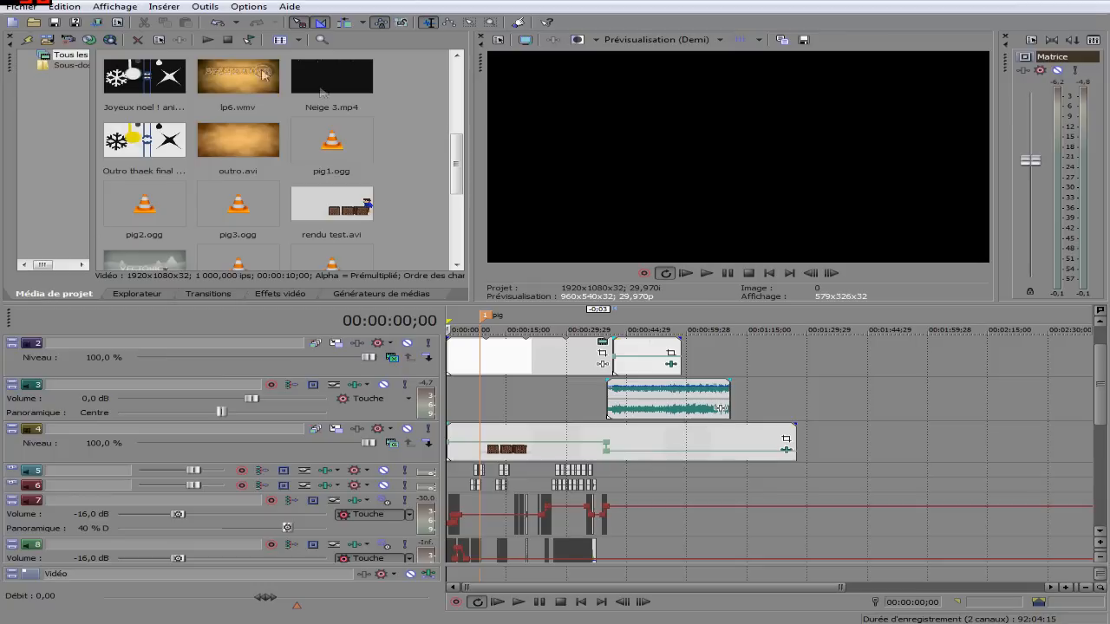
pyautogui.scroll(-8, 403, 143)
pyautogui.scroll(6, 403, 143)
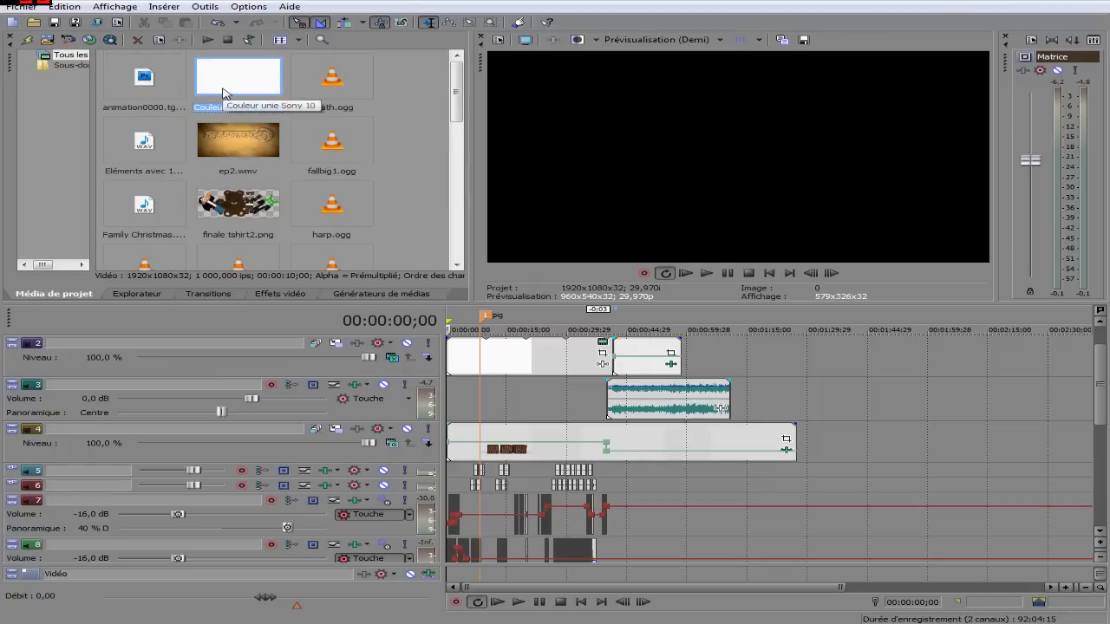
# - View the properties of the animation0000.tga image sequence in the project media, and dismiss them without changes
pyautogui.rightClick(222, 87)
pyautogui.rightClick(150, 87)
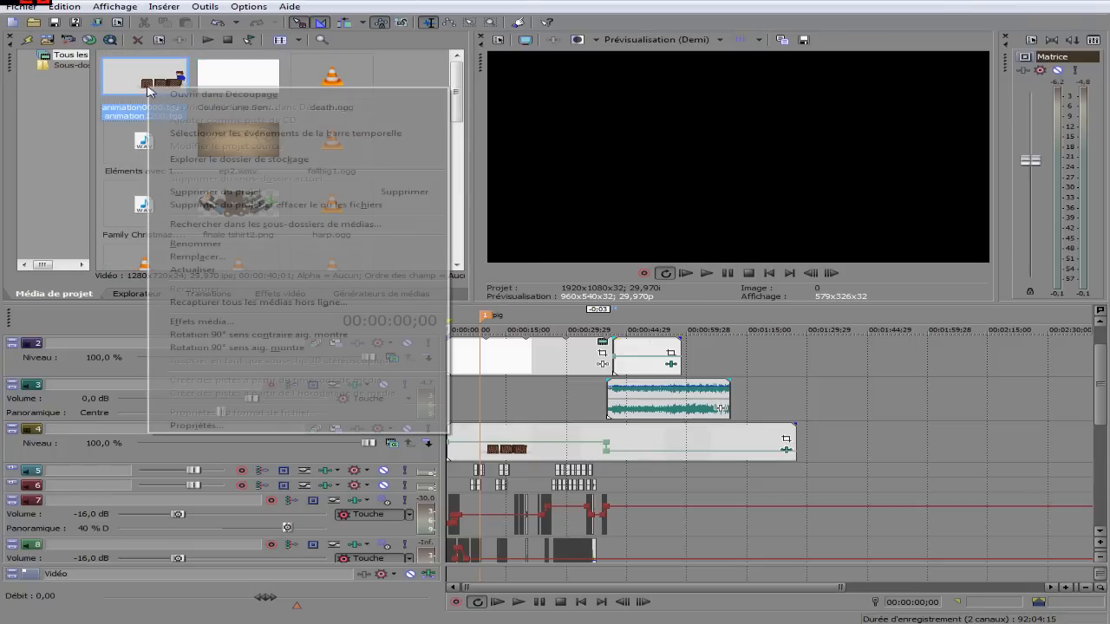
pyautogui.click(266, 426)
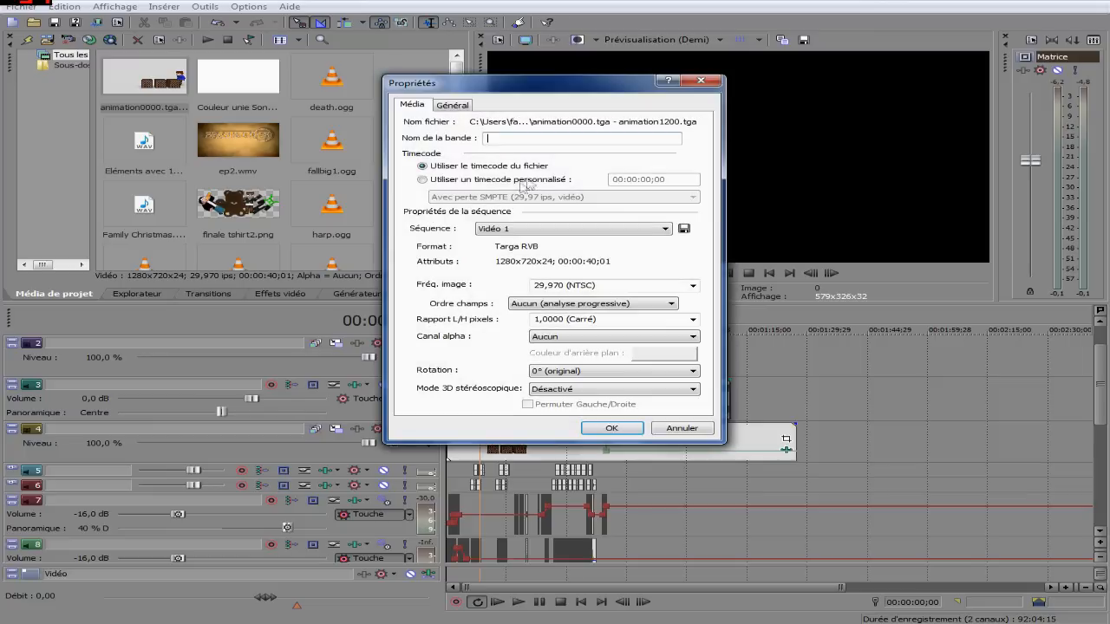
pyautogui.click(701, 81)
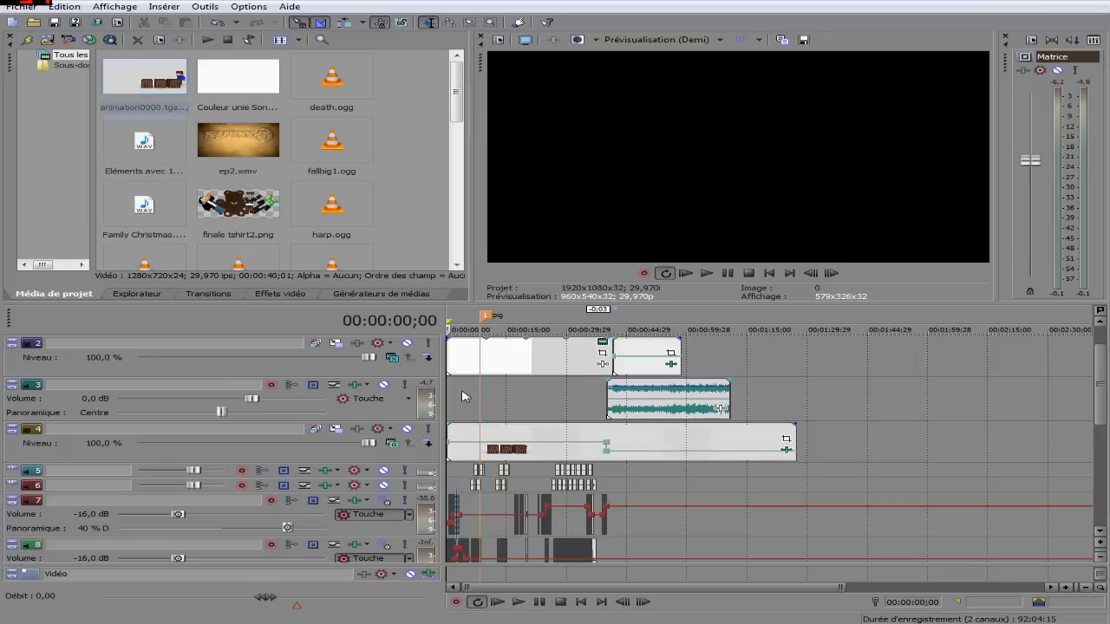
# - Preview the snow scene at 00:00:02;16 and examine the upper video tracks over the timeline
pyautogui.click(461, 392)
pyautogui.scroll(3, 460, 392)
pyautogui.moveTo(1099, 409); pyautogui.dragTo(1099, 389)
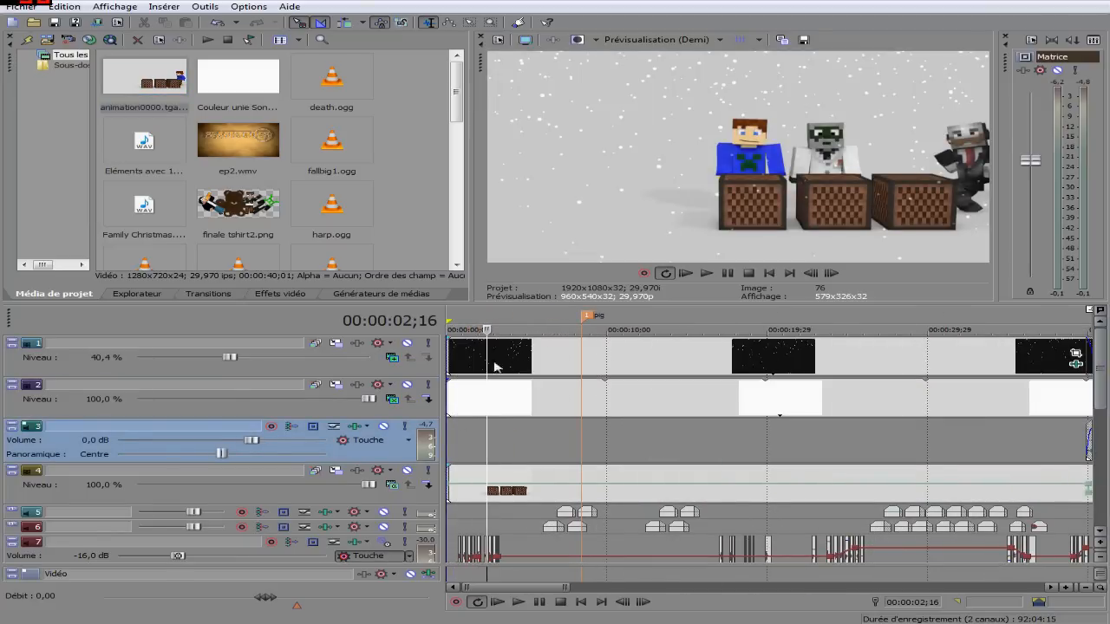
pyautogui.scroll(-3, 660, 368)
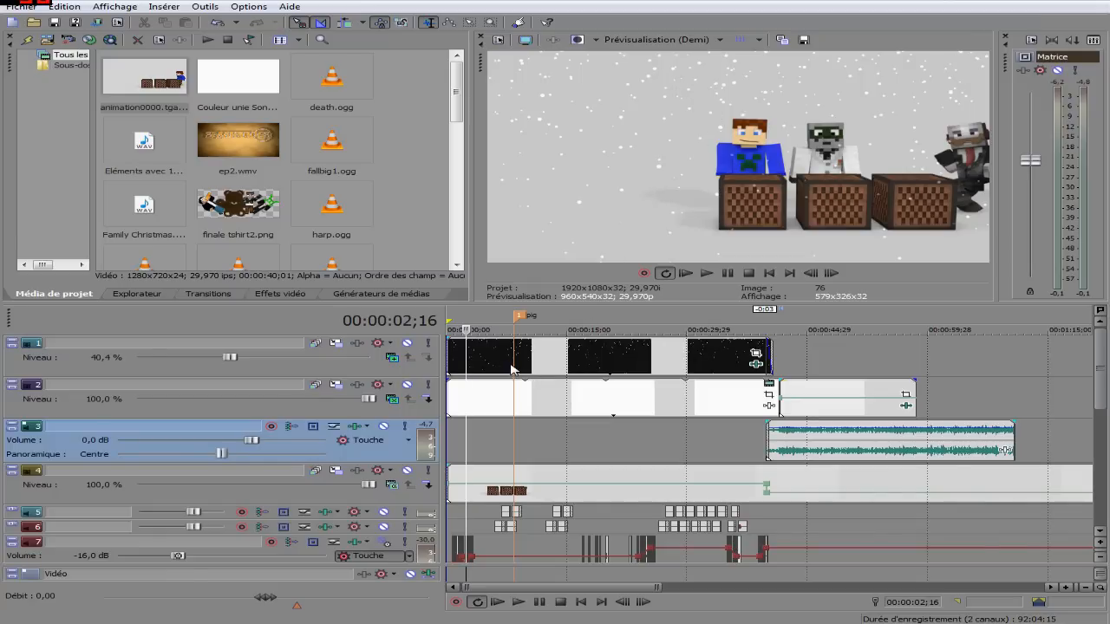
# - Show the compositing modes of video track 1, dismiss them unchanged, and preview the frame at 00:00:06;27
pyautogui.click(392, 358)
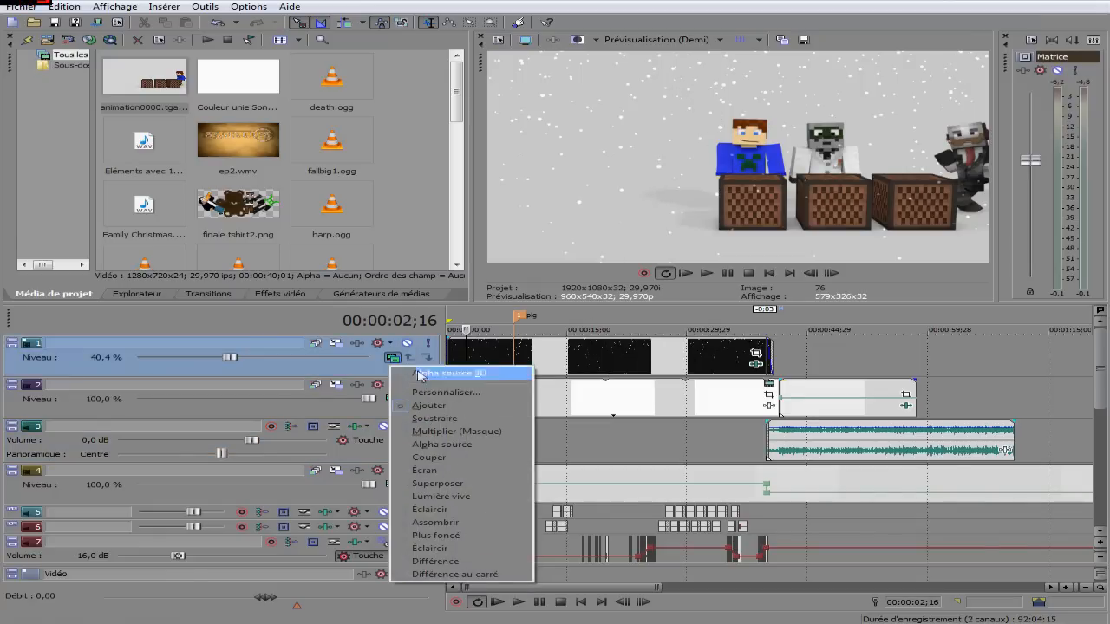
pyautogui.click(863, 366)
pyautogui.click(500, 429)
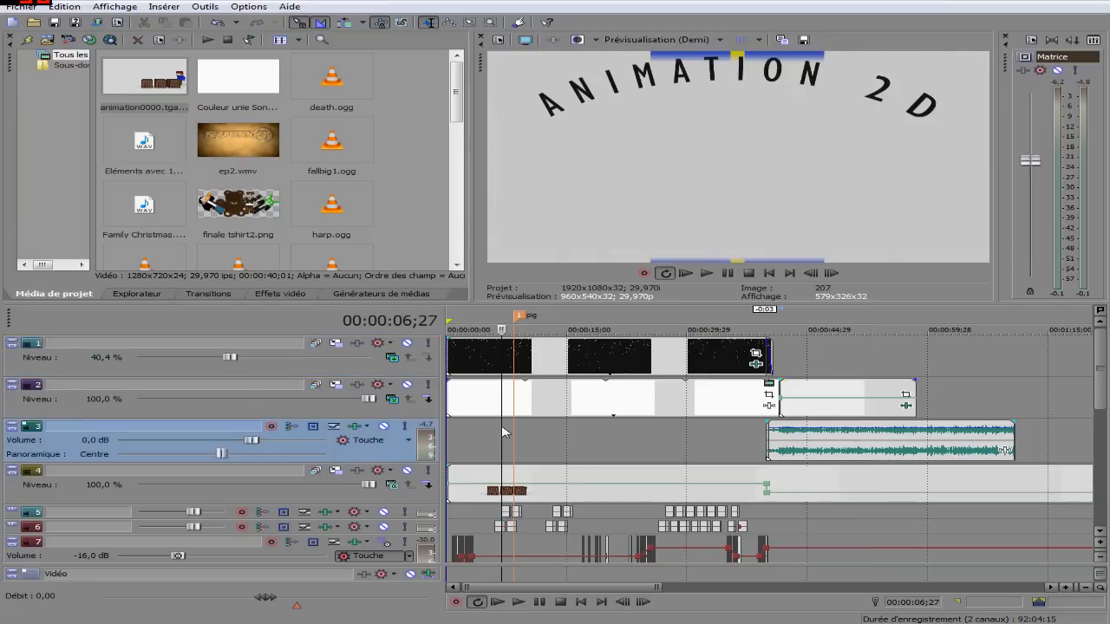
# - Examine the sound tracks below the animation and preview the clips on tracks 7 and 8 around 00:00:00;22
pyautogui.moveTo(1100, 362); pyautogui.dragTo(1103, 440)
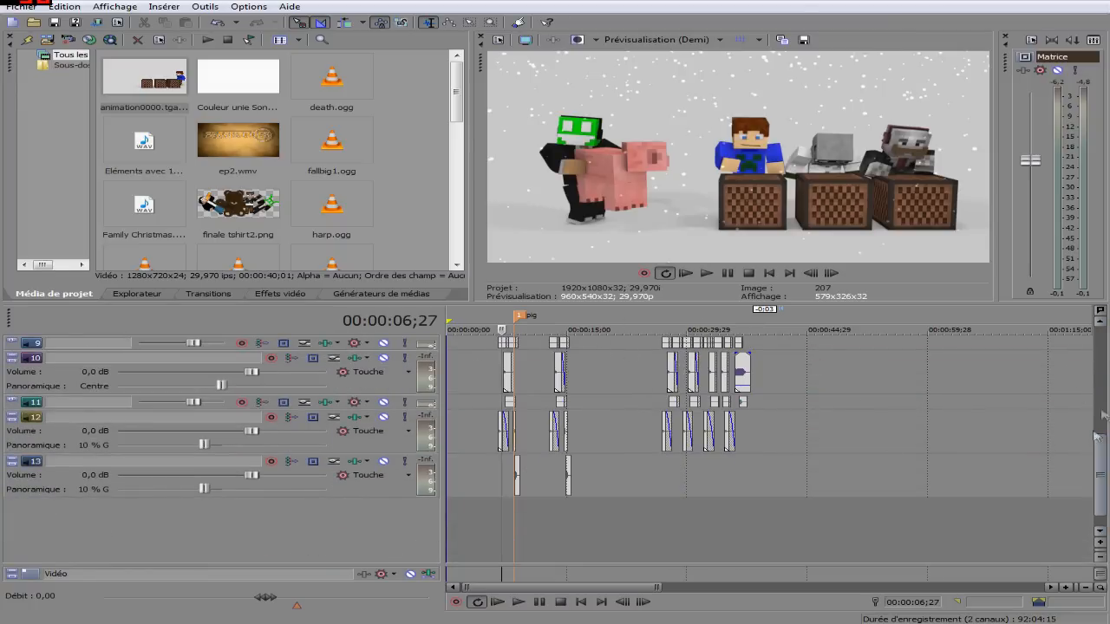
pyautogui.moveTo(1099, 454); pyautogui.dragTo(1099, 421)
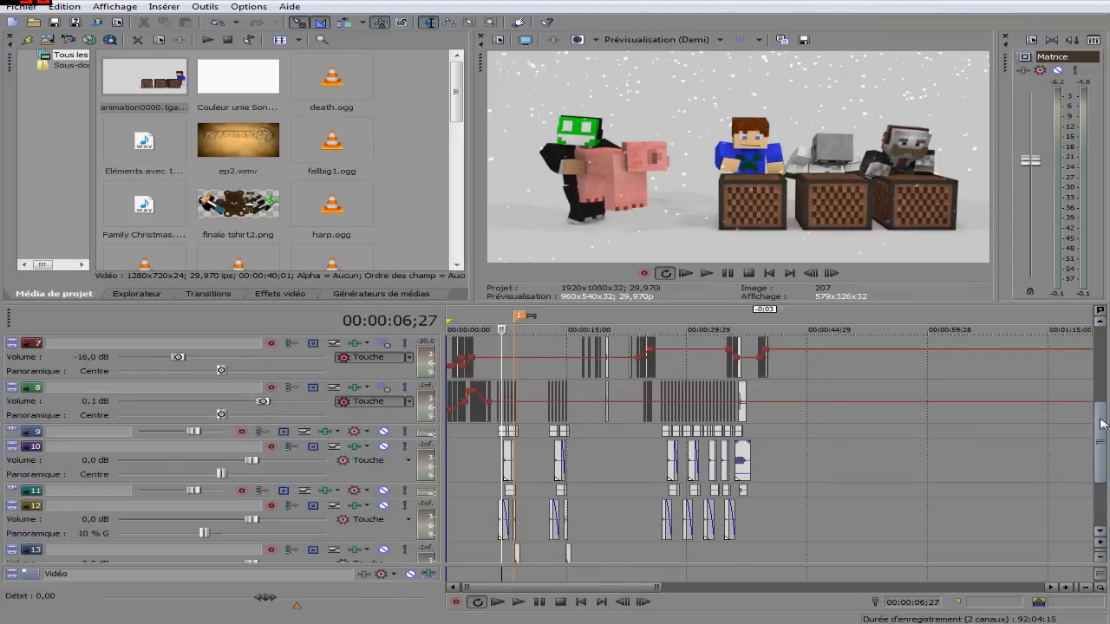
pyautogui.scroll(3, 691, 400)
pyautogui.click(462, 401)
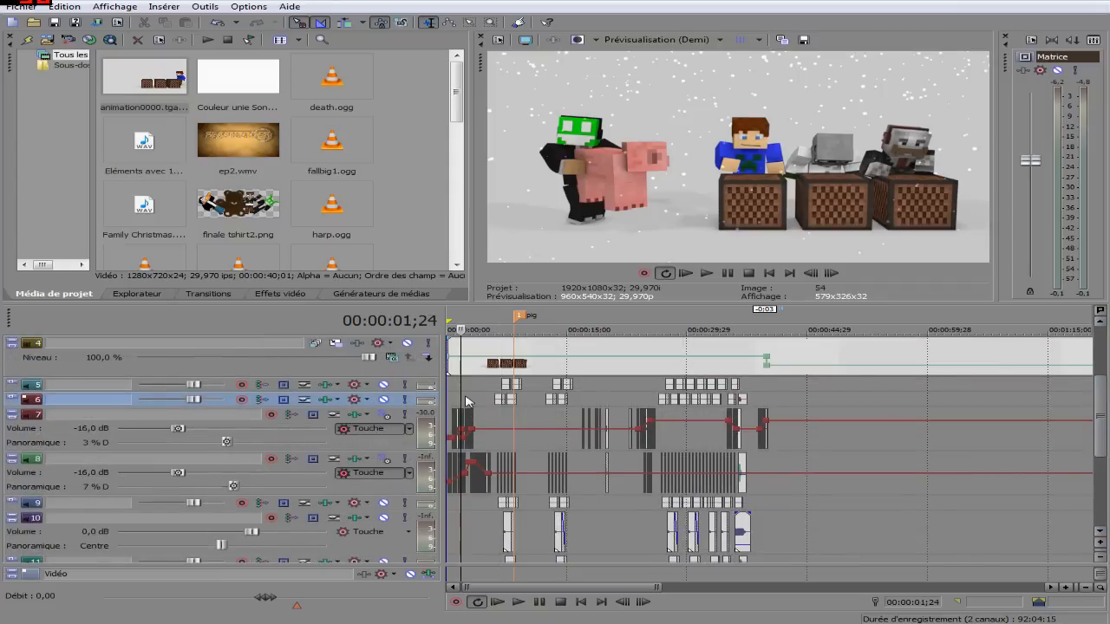
pyautogui.scroll(8, 764, 397)
pyautogui.click(572, 389)
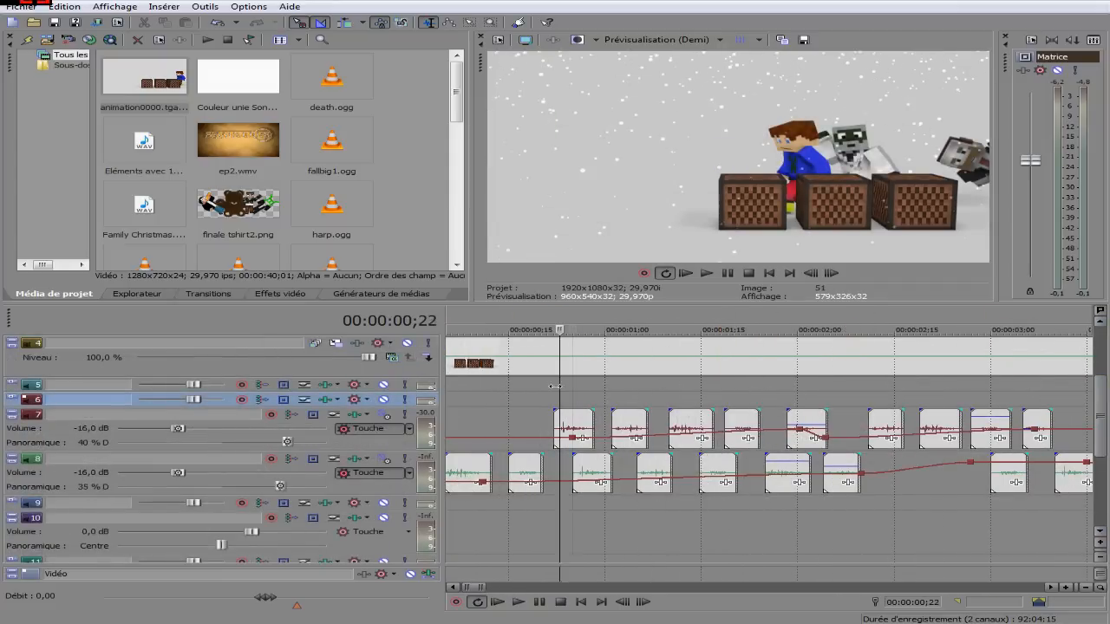
# - Preview the snow scene at 00:00:01;28 and 00:00:05;00 to examine the panning of sound tracks 7 and 8
pyautogui.moveTo(579, 389); pyautogui.dragTo(785, 379)
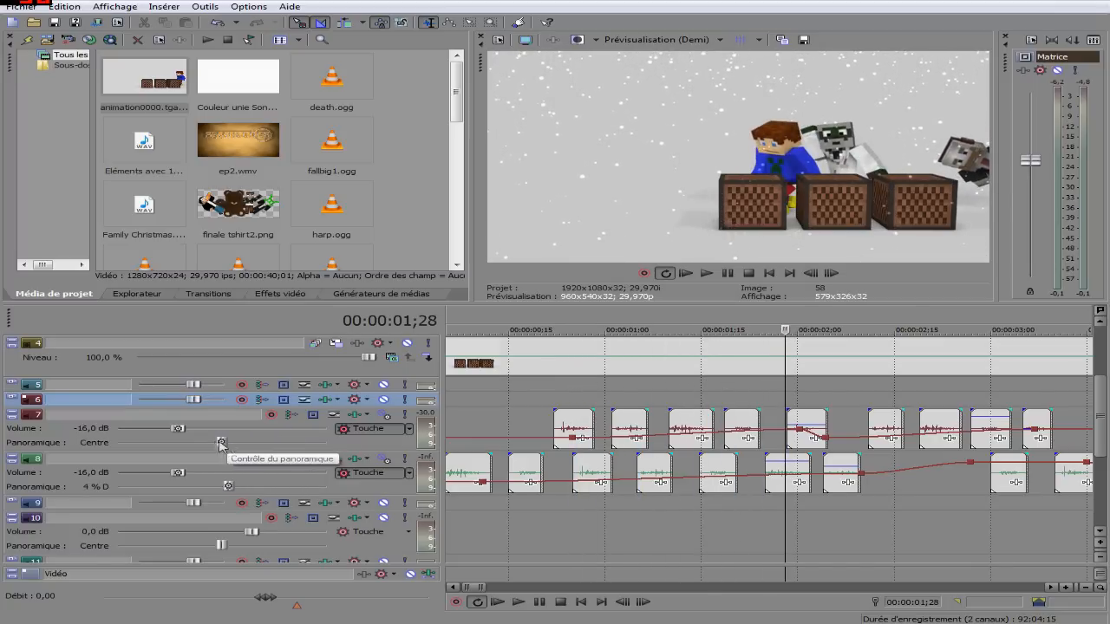
pyautogui.scroll(-2, 885, 448)
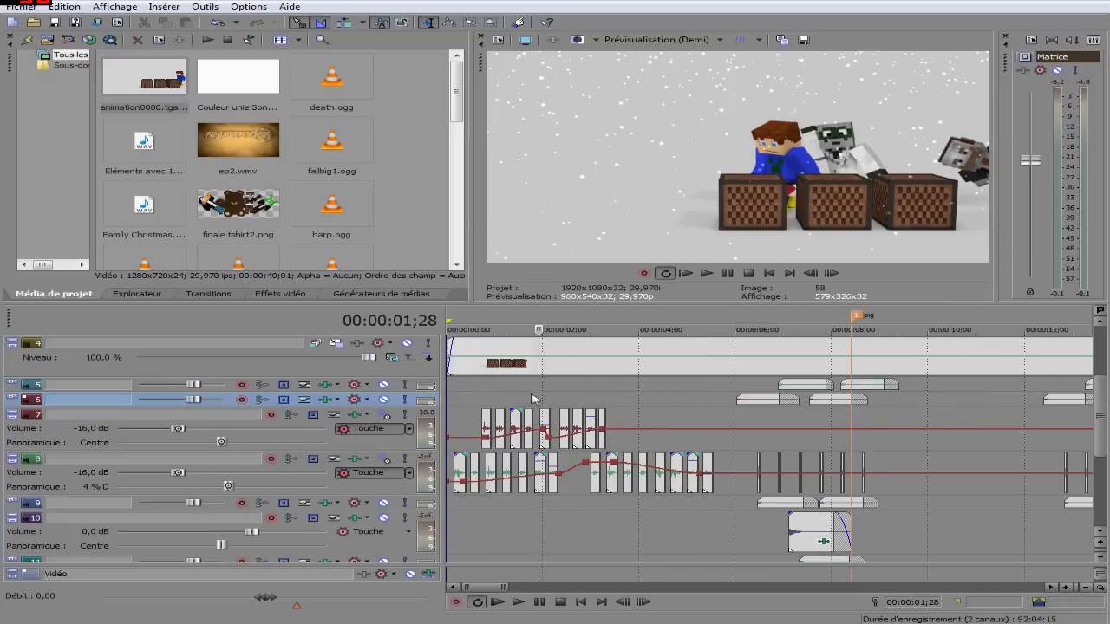
pyautogui.moveTo(538, 395); pyautogui.dragTo(688, 399)
pyautogui.scroll(-2, 692, 401)
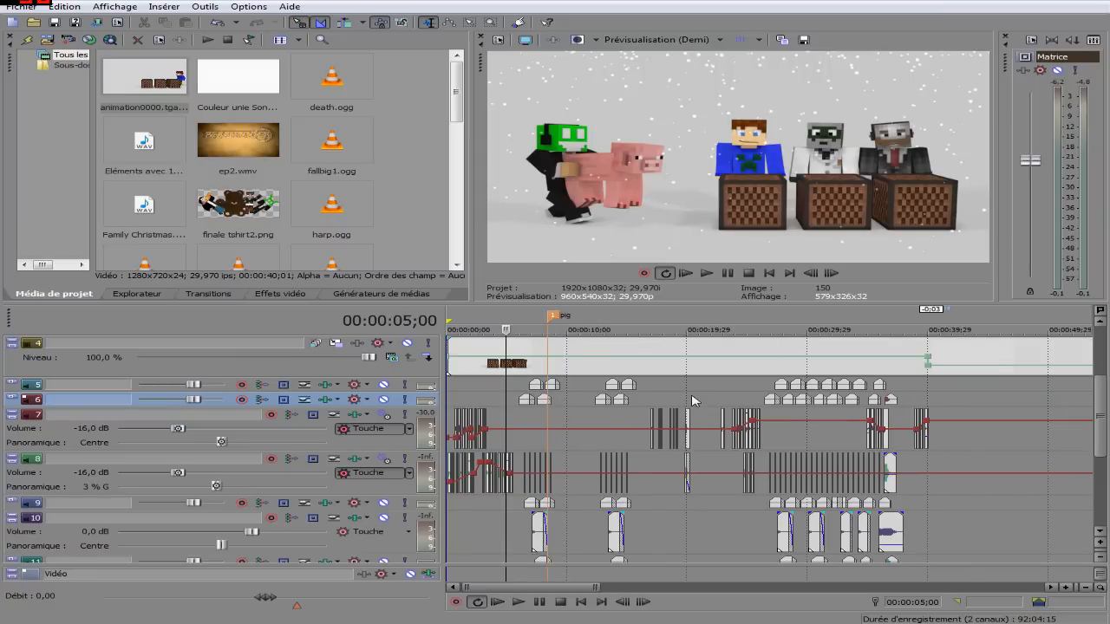
# - Preview the frame at 00:00:17;00 and look through the sound files in the project media
pyautogui.click(651, 400)
pyautogui.scroll(2, 756, 373)
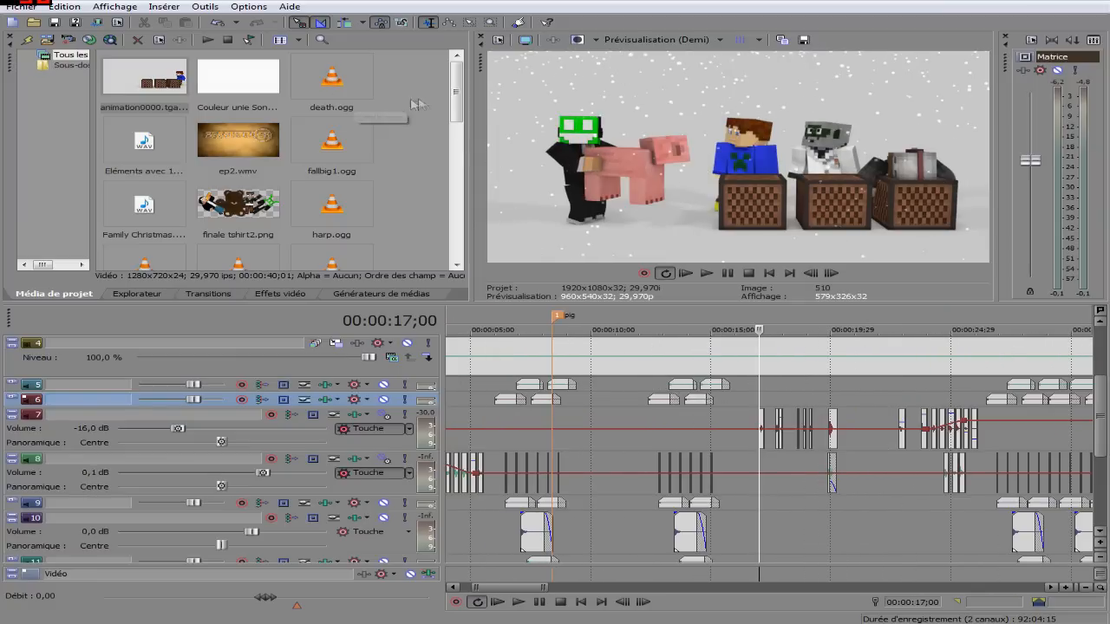
pyautogui.moveTo(454, 91); pyautogui.dragTo(457, 214)
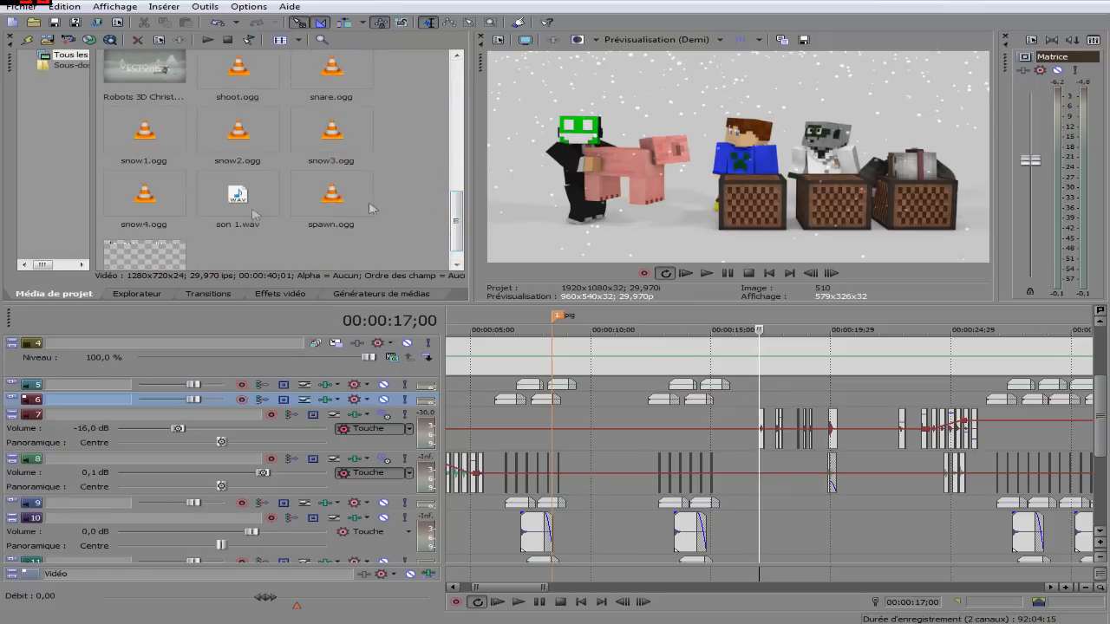
pyautogui.moveTo(458, 213); pyautogui.dragTo(458, 167)
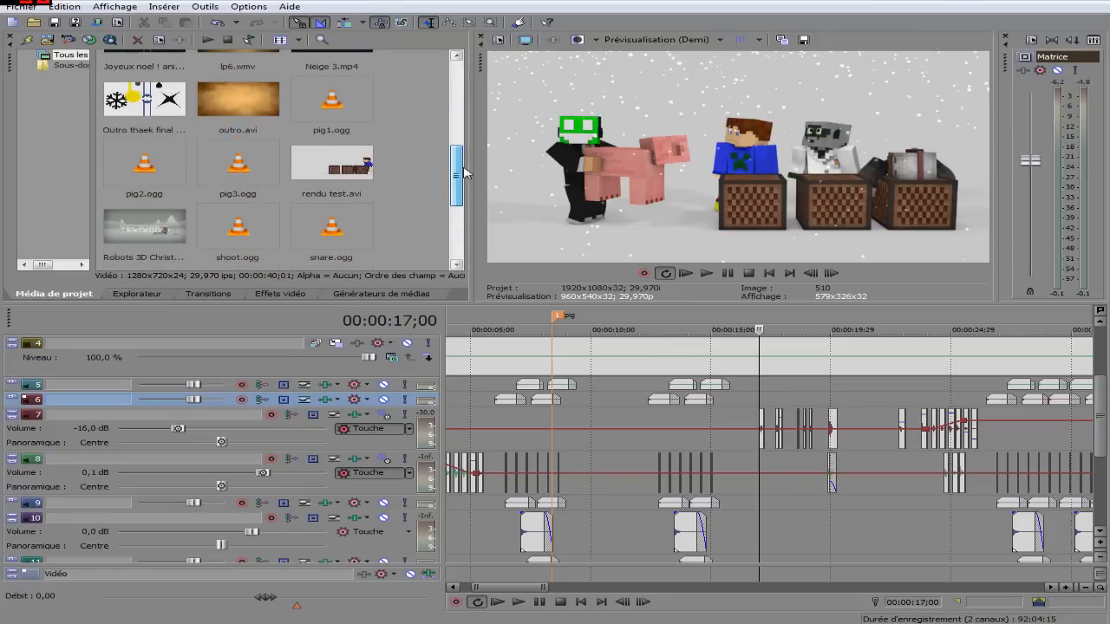
# - Preview the end of the animation at 00:00:38;26 and 00:00:37;02 and examine the sound clips there
pyautogui.click(926, 524)
pyautogui.scroll(-4, 926, 524)
pyautogui.click(757, 505)
pyautogui.scroll(5, 757, 504)
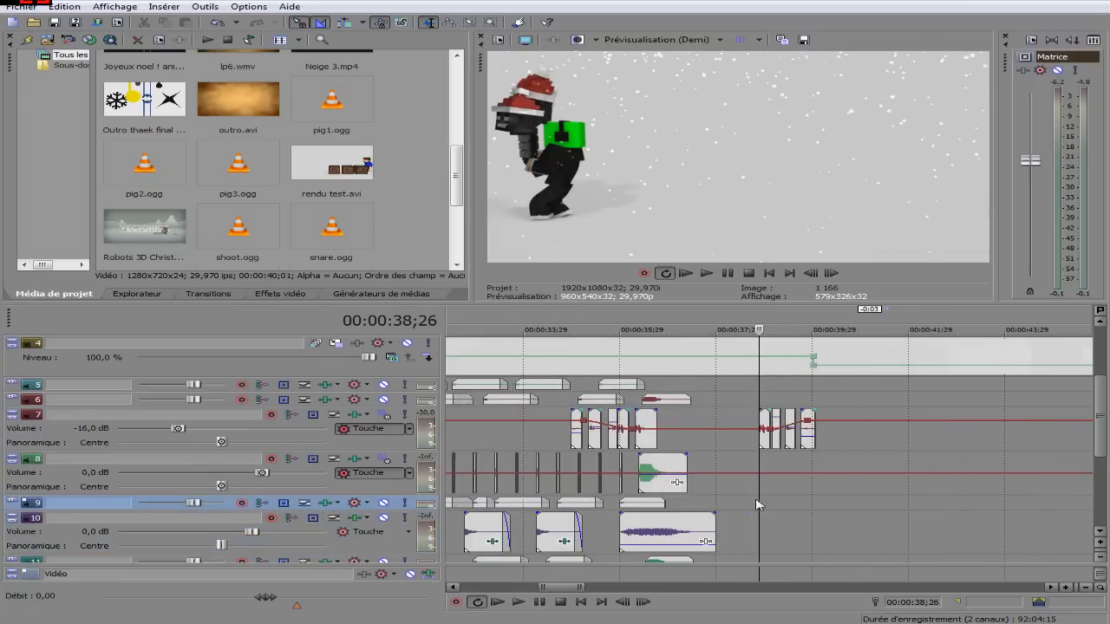
pyautogui.click(672, 439)
pyautogui.scroll(4, 673, 438)
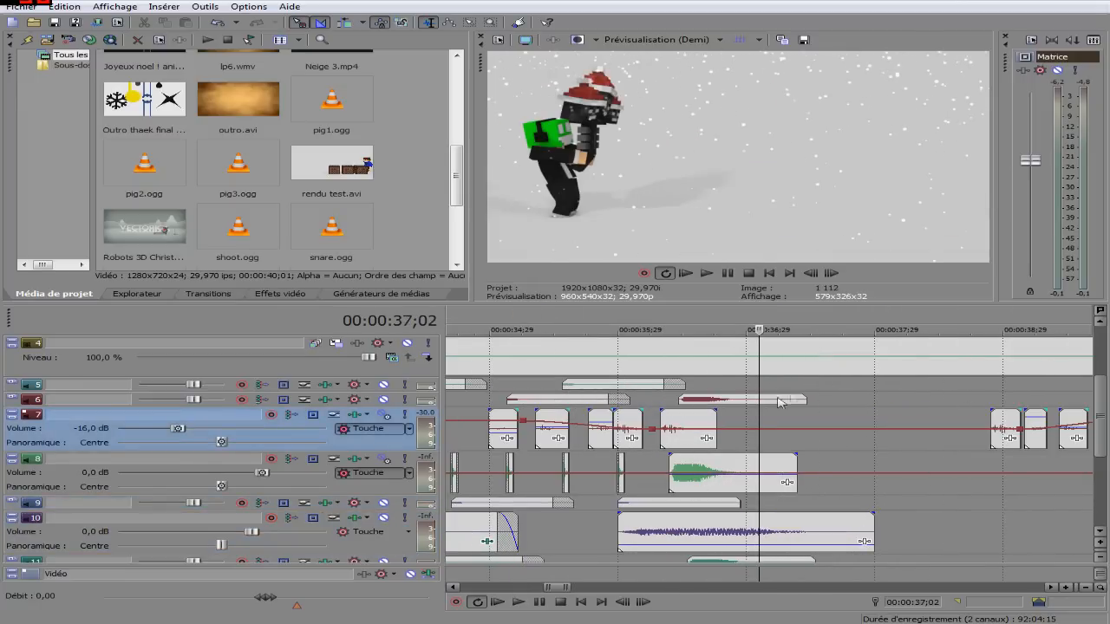
# - Examine video tracks 2 and 4 and the music on track 3 near the animation's end, previewing 00:00:38;26
pyautogui.moveTo(1097, 396); pyautogui.dragTo(1098, 367)
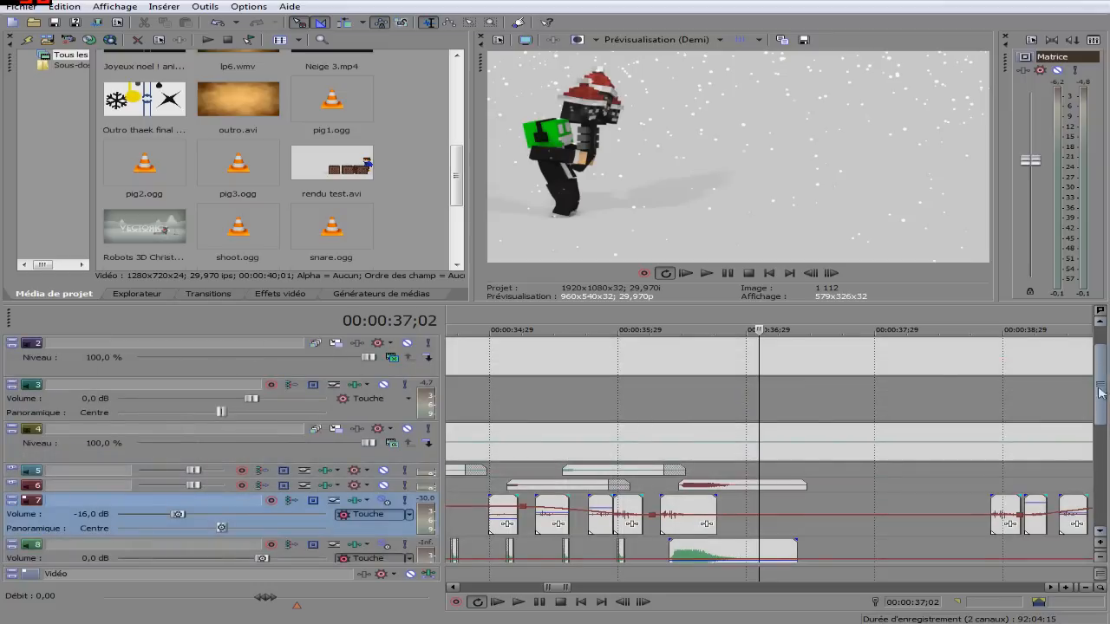
pyautogui.scroll(-3, 871, 457)
pyautogui.scroll(-2, 872, 457)
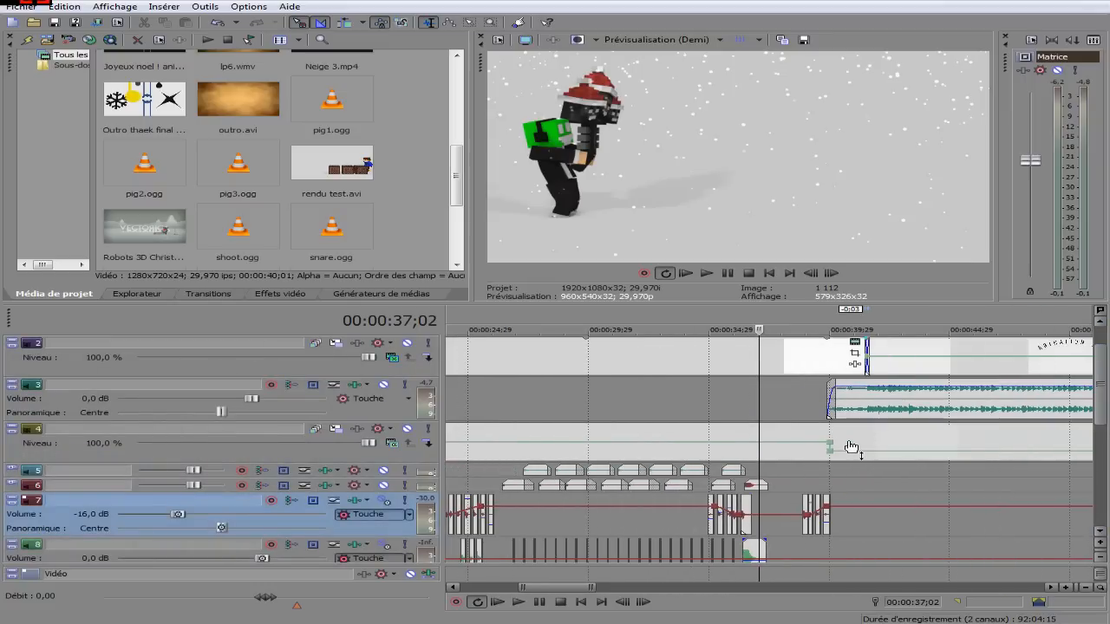
pyautogui.click(803, 485)
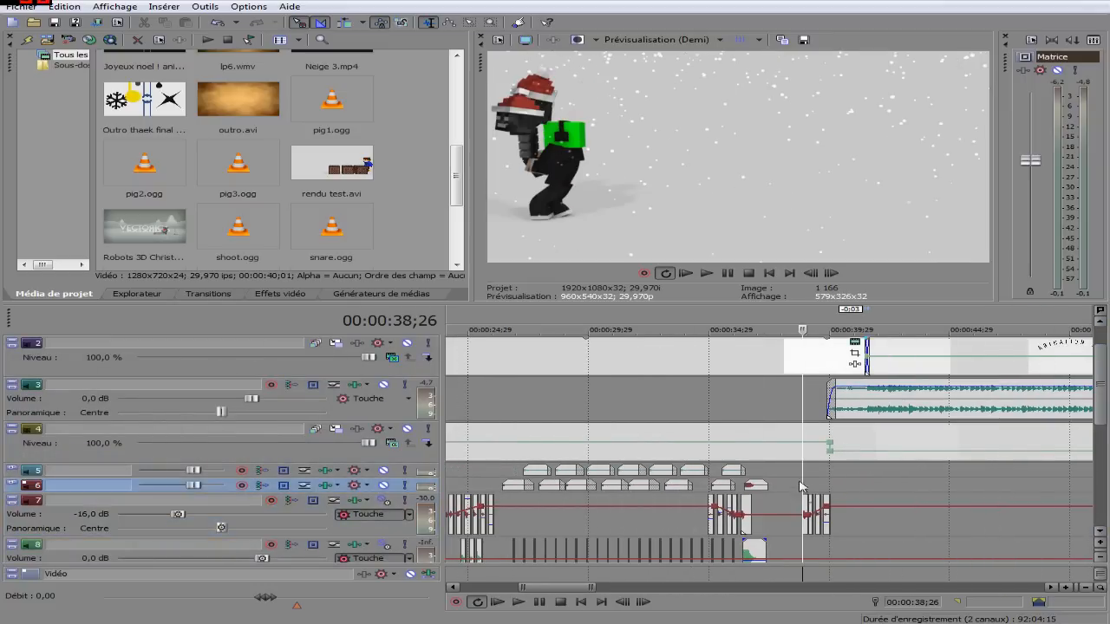
pyautogui.click(809, 478)
# - Preview the transition from the animation to the closing title at 00:00:40;23 and 00:00:41;14
pyautogui.moveTo(809, 477); pyautogui.dragTo(847, 469)
pyautogui.scroll(-4, 865, 469)
pyautogui.scroll(6, 806, 410)
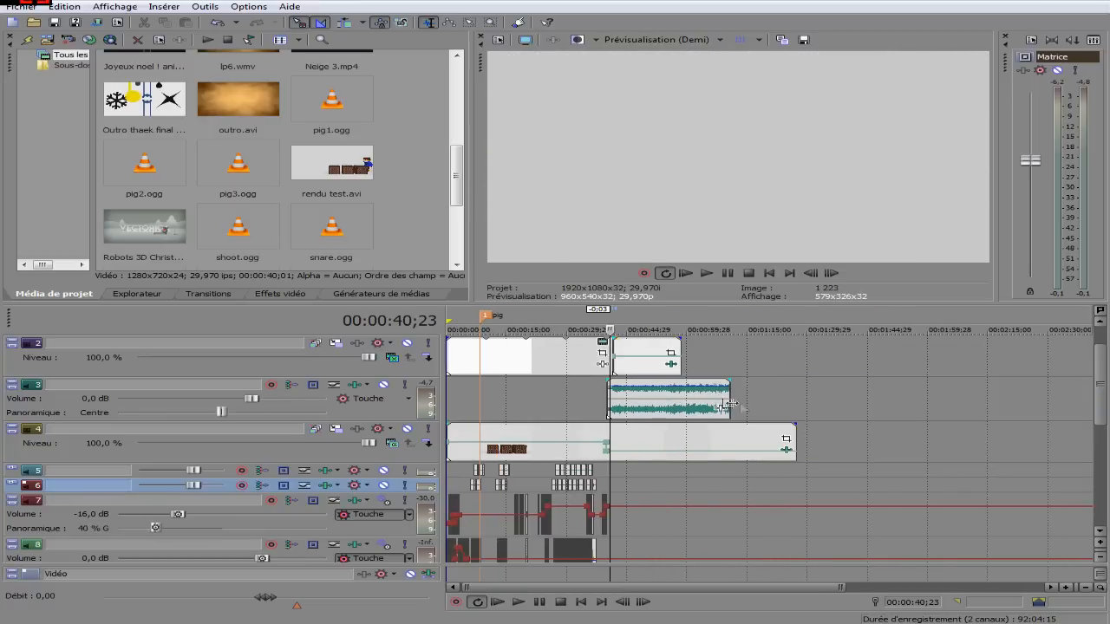
pyautogui.scroll(-2, 824, 411)
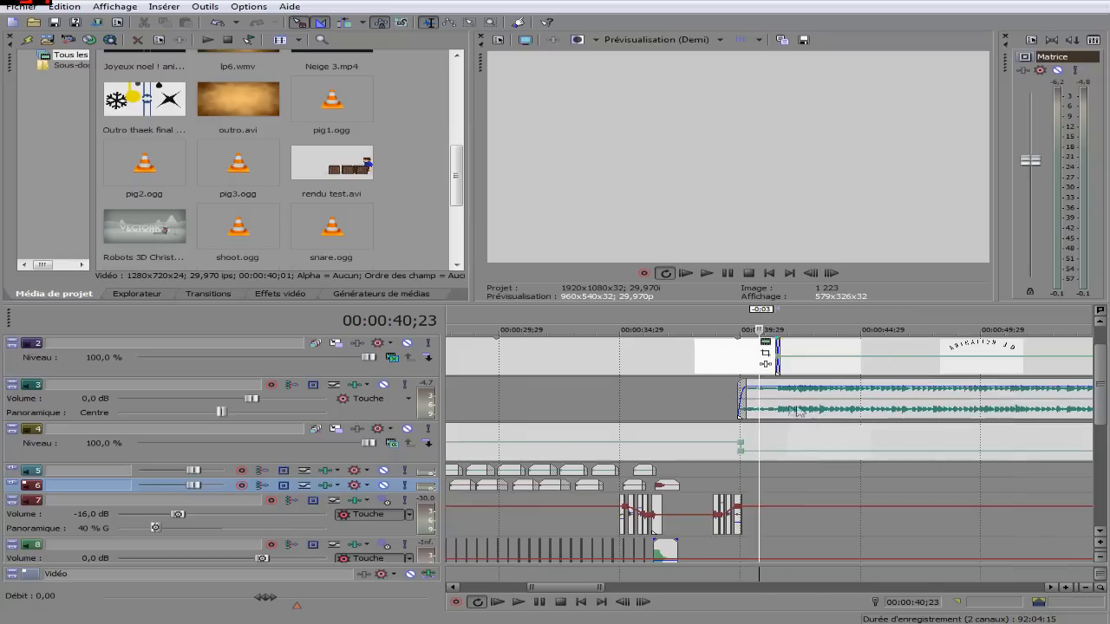
pyautogui.moveTo(760, 468); pyautogui.dragTo(776, 469)
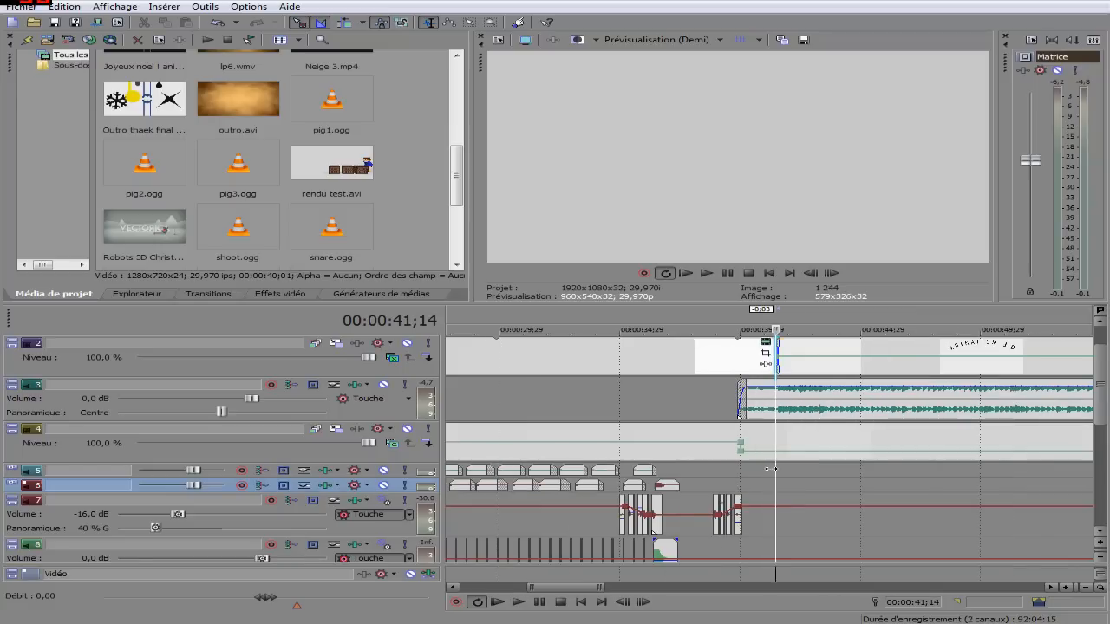
# - Preview the "Joyeux Noel !" title animation at 00:00:47;12 and 00:00:43;09
pyautogui.click(732, 438)
pyautogui.moveTo(732, 434); pyautogui.dragTo(918, 433)
pyautogui.scroll(-3, 918, 434)
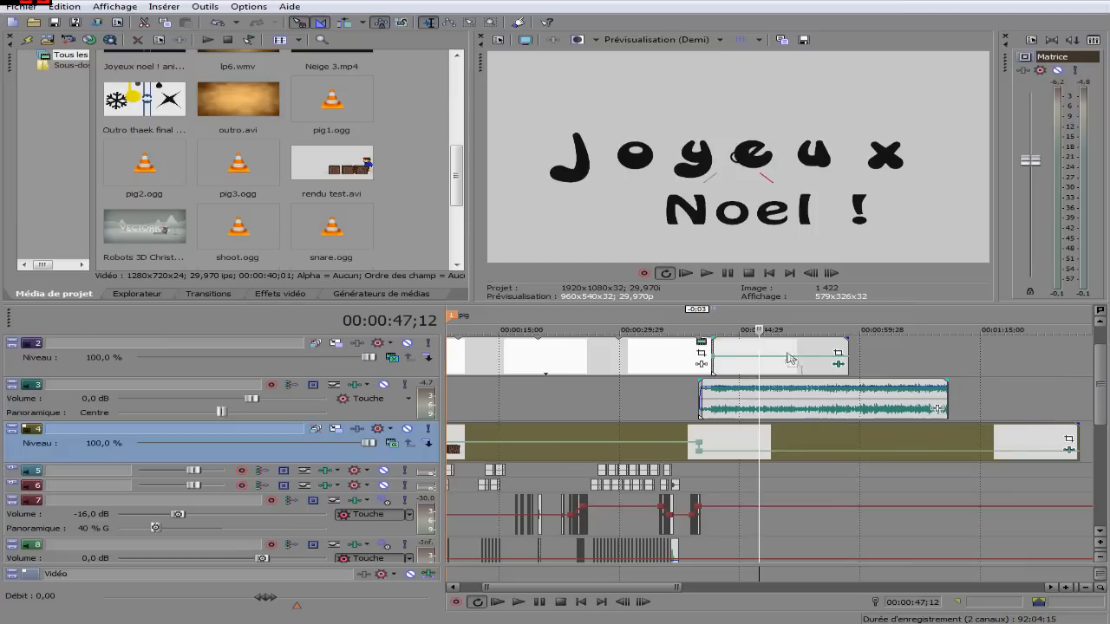
pyautogui.moveTo(756, 436); pyautogui.dragTo(831, 433)
pyautogui.moveTo(839, 433); pyautogui.dragTo(728, 431)
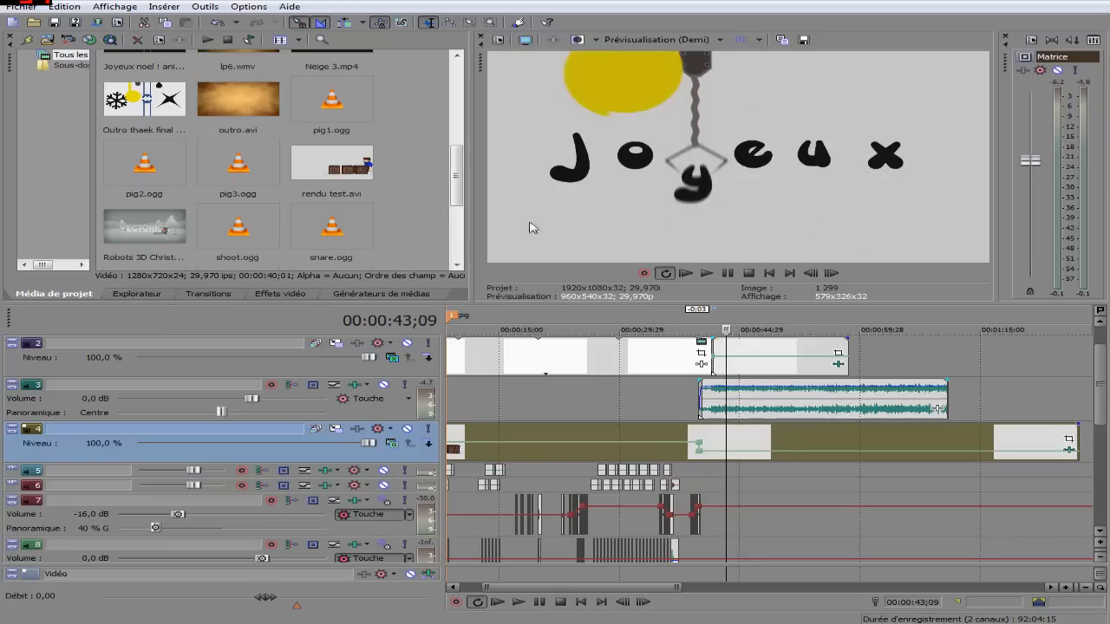
# - Show the compositing modes of video track 2 and dismiss them without changes
pyautogui.scroll(-5, 1031, 405)
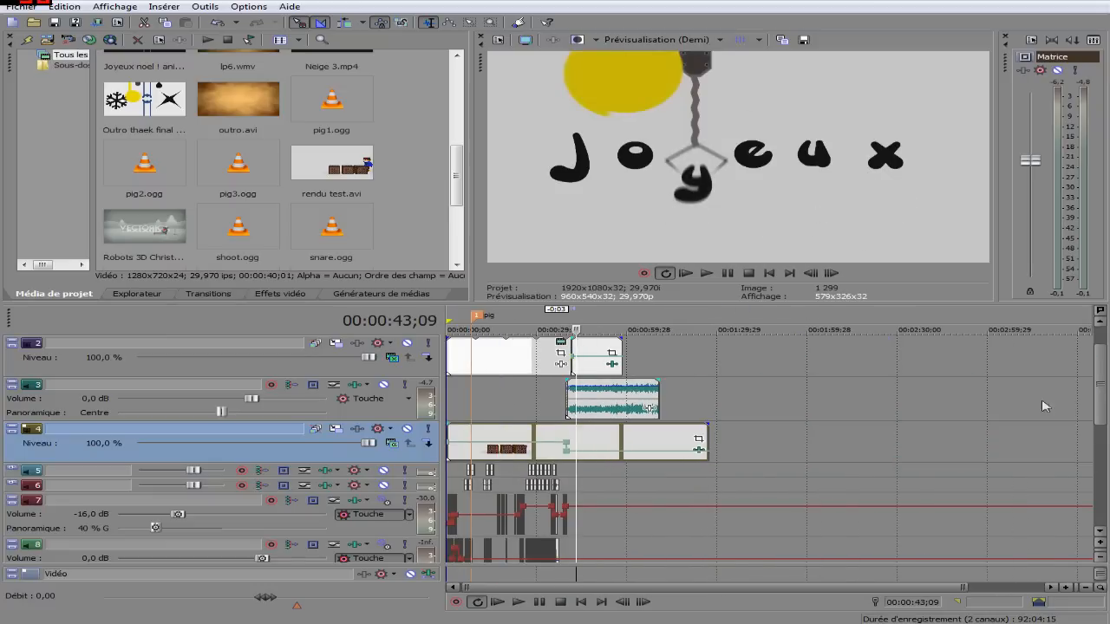
pyautogui.scroll(1, 1107, 399)
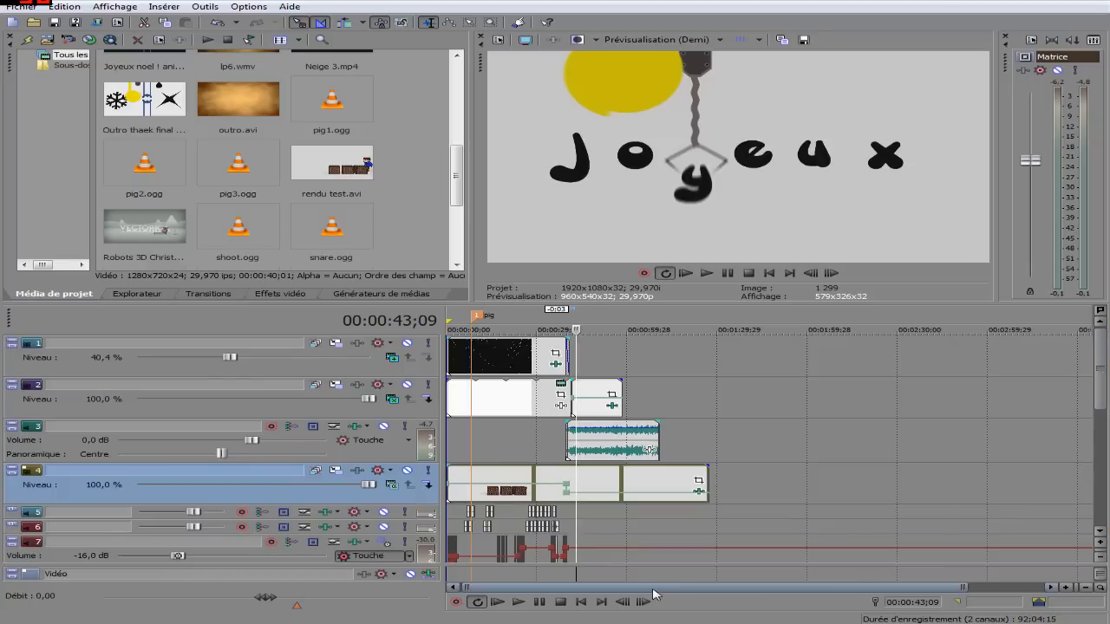
pyautogui.click(392, 400)
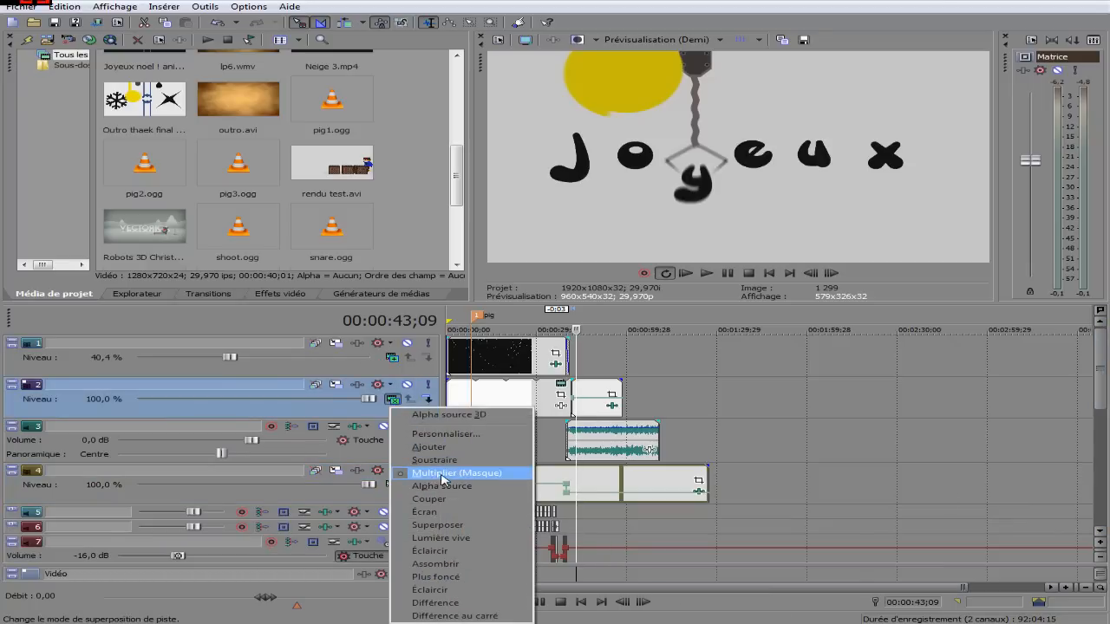
pyautogui.click(549, 247)
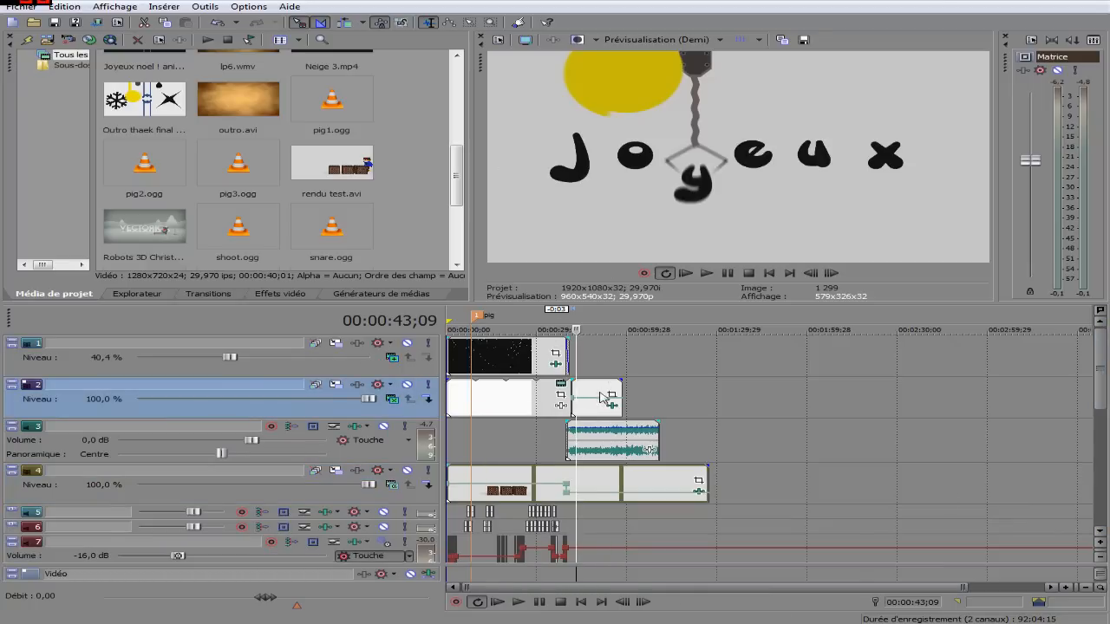